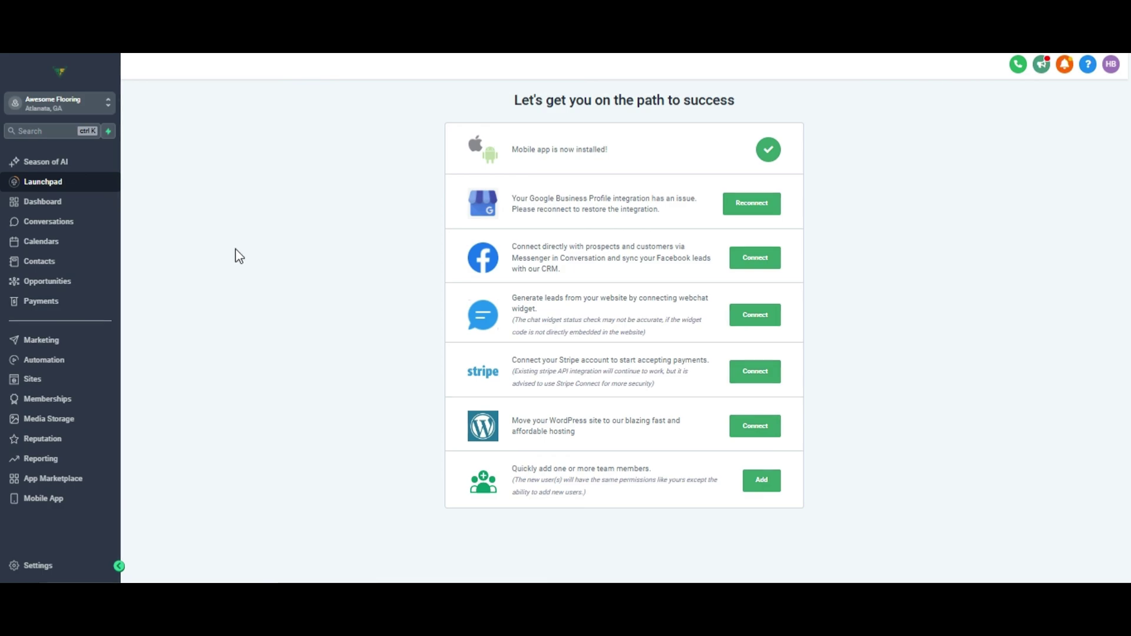
Step: Create a new automation workflow from scratch
click(85, 361)
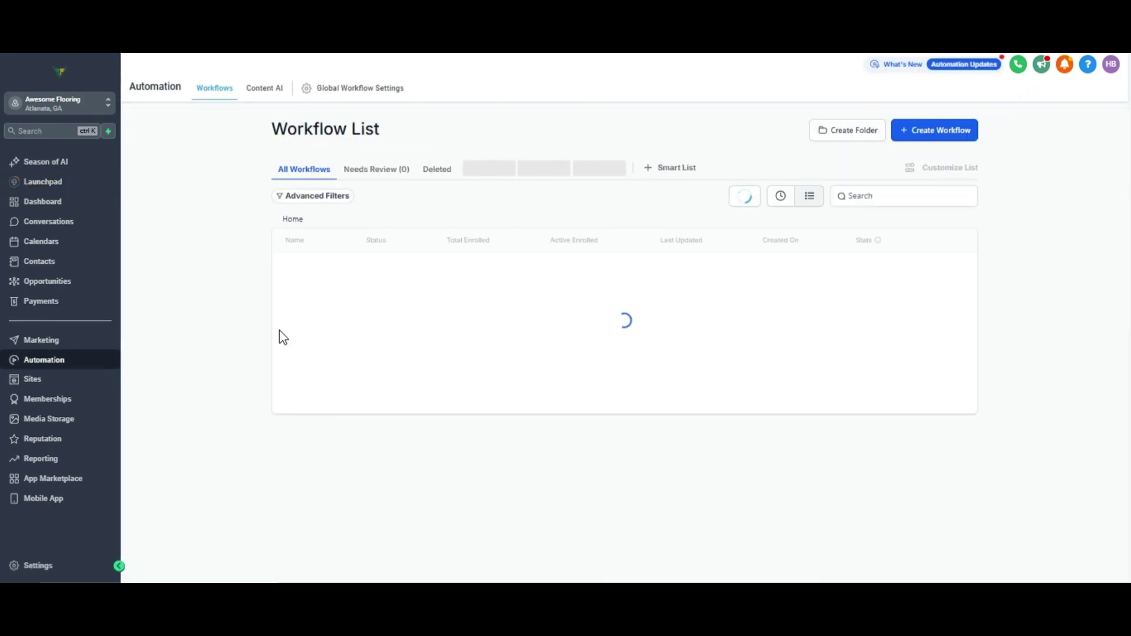
click(960, 130)
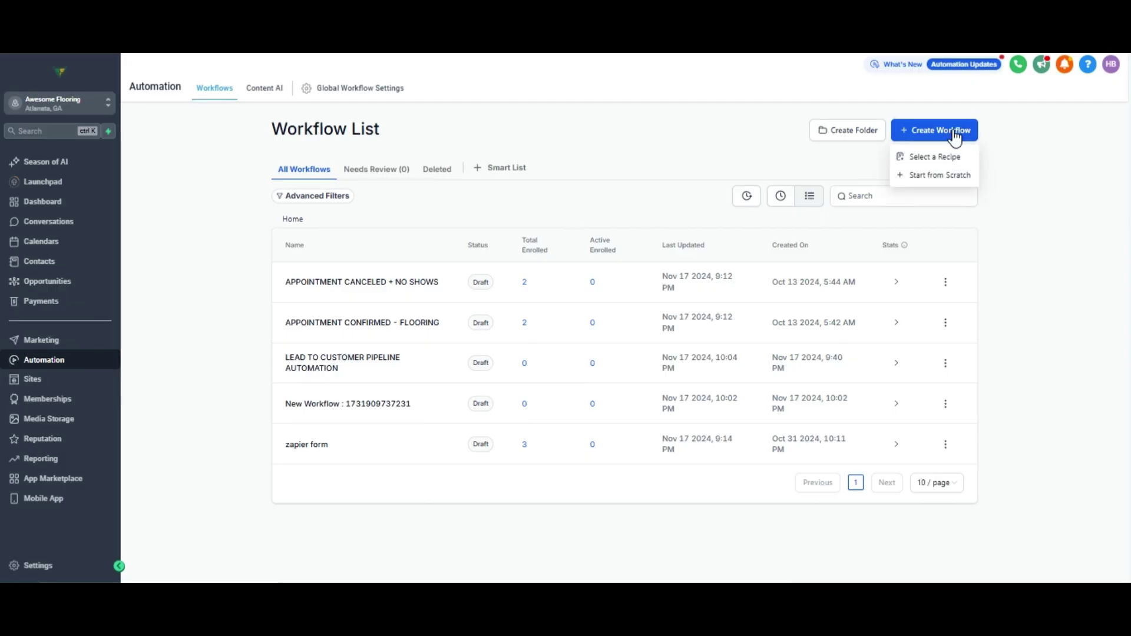
click(933, 175)
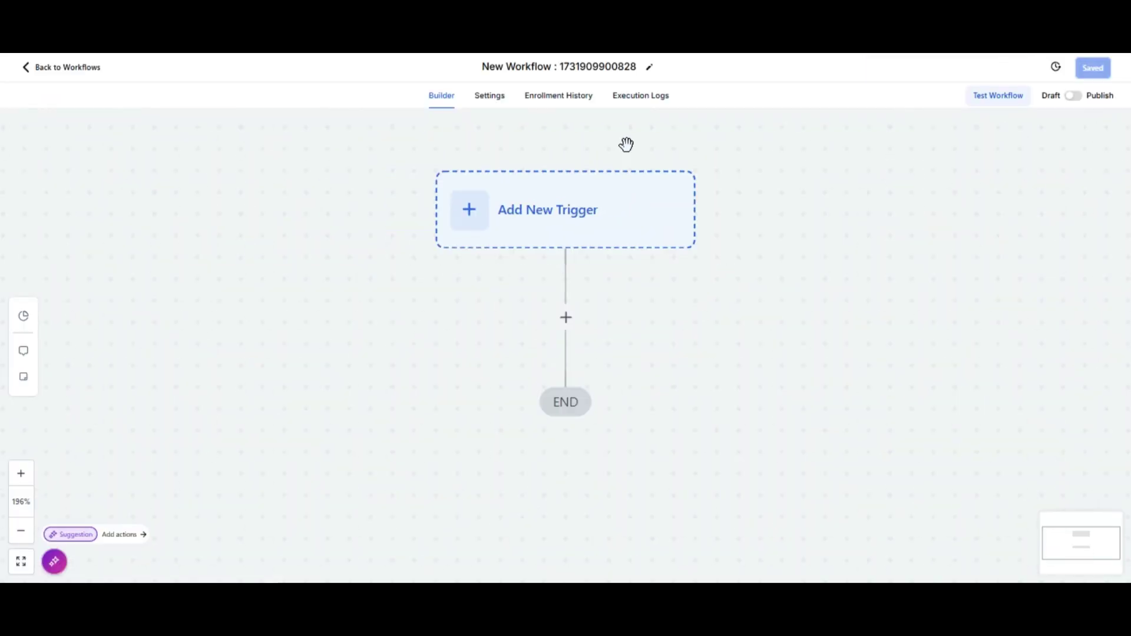
Step: Rename the workflow as "EMAIL AUTOMATION FOR EXISTING LEADS"
click(649, 67)
key(ctrl+a)
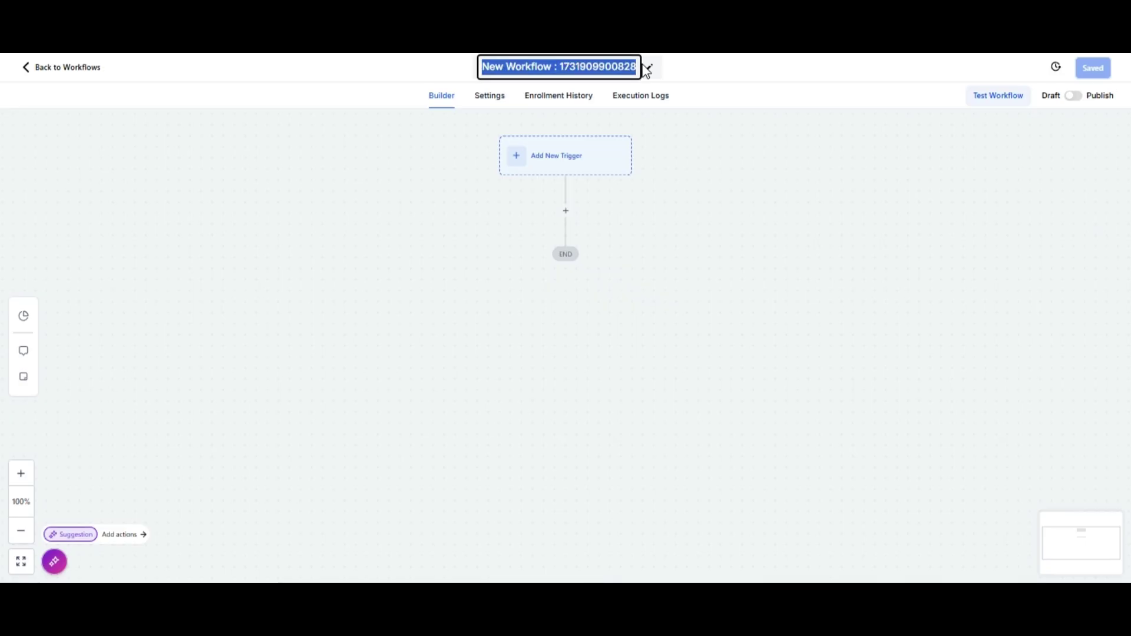
text(EMAI)
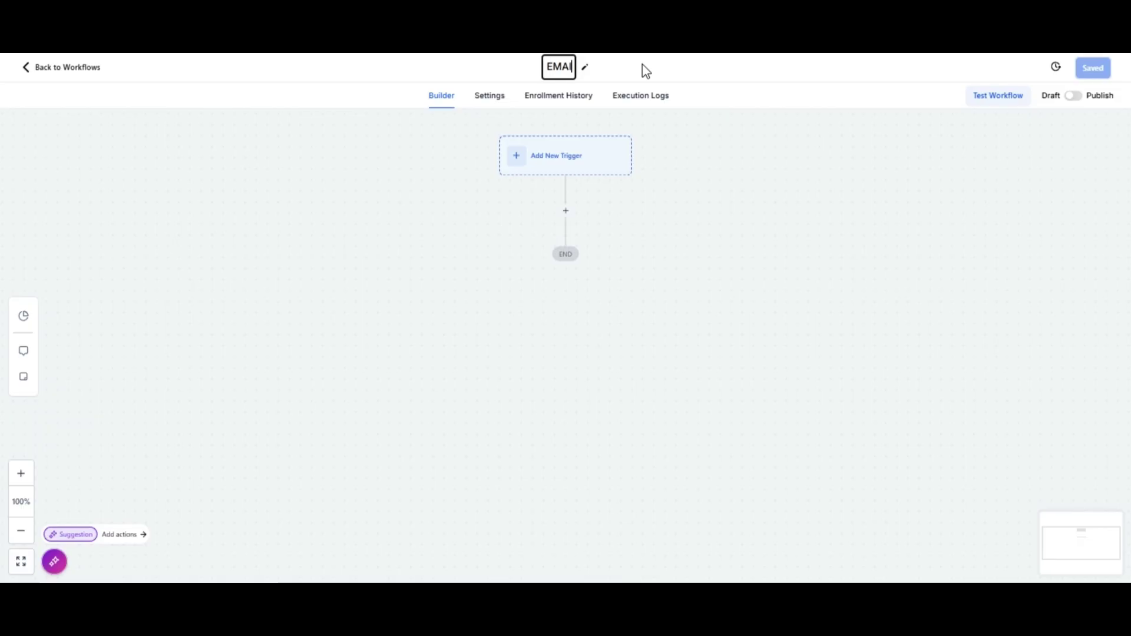
text(L AUTOMA)
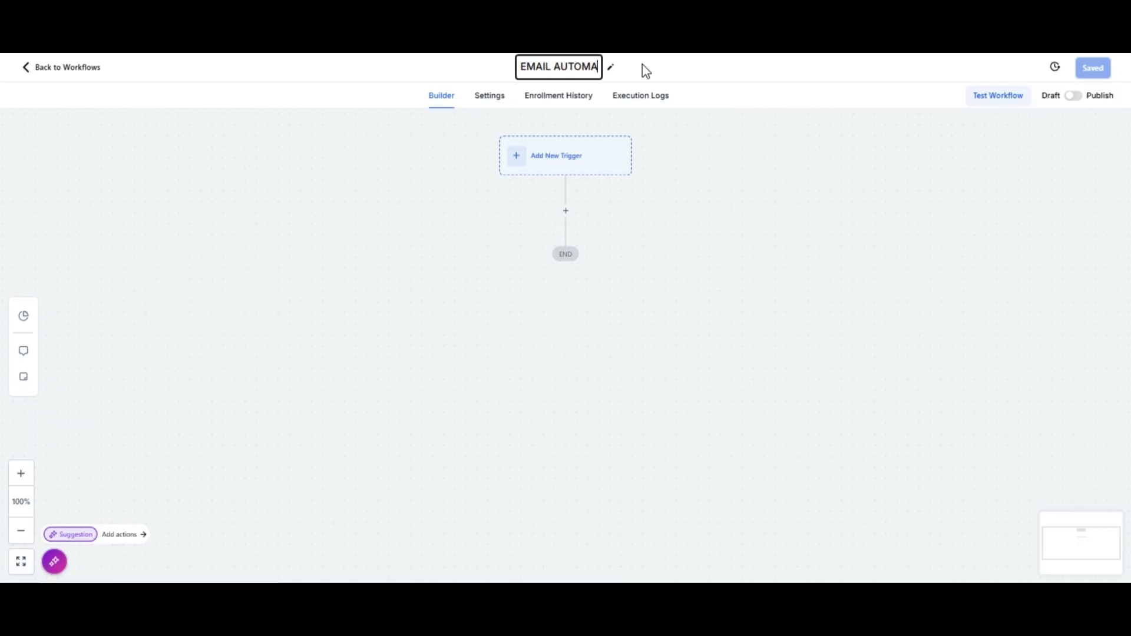
text(TION FOR E)
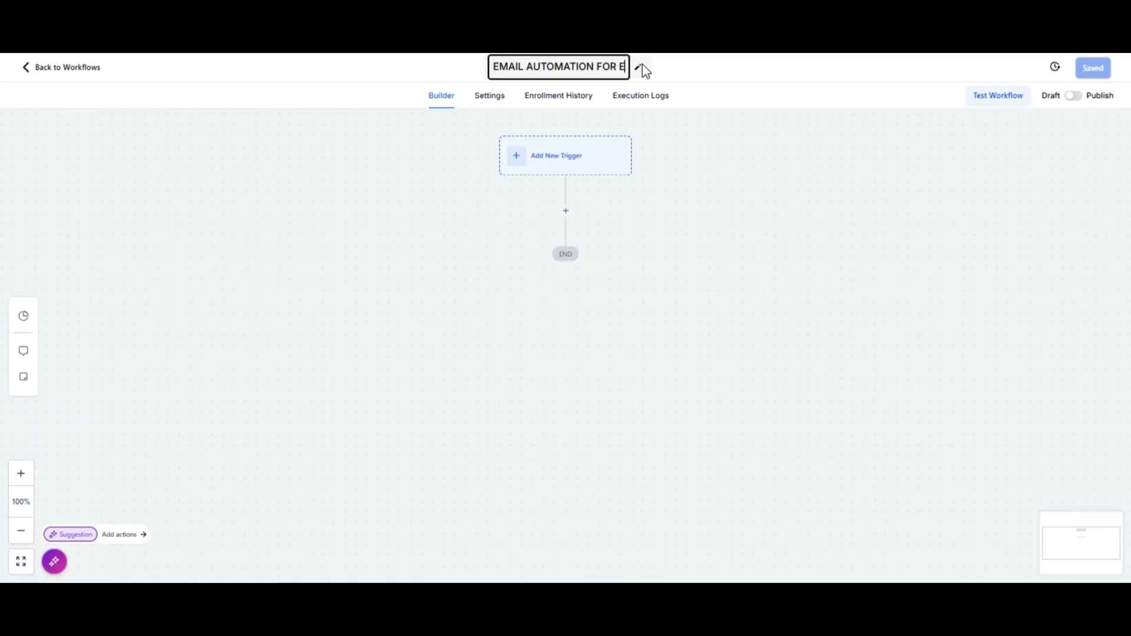
text(XISTING)
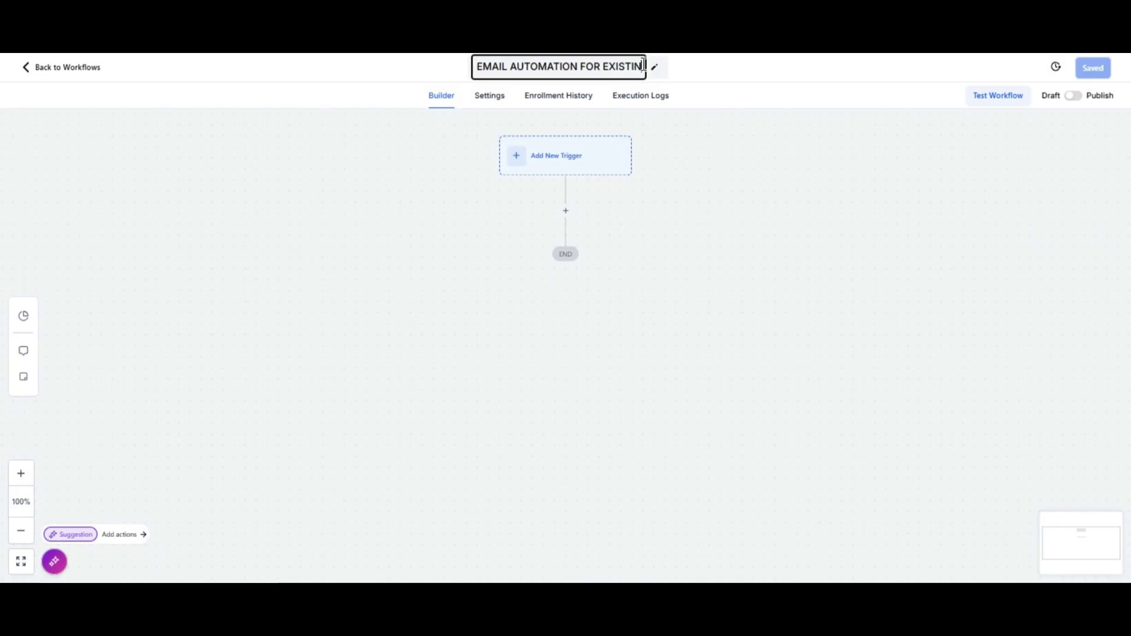
text( LEADS)
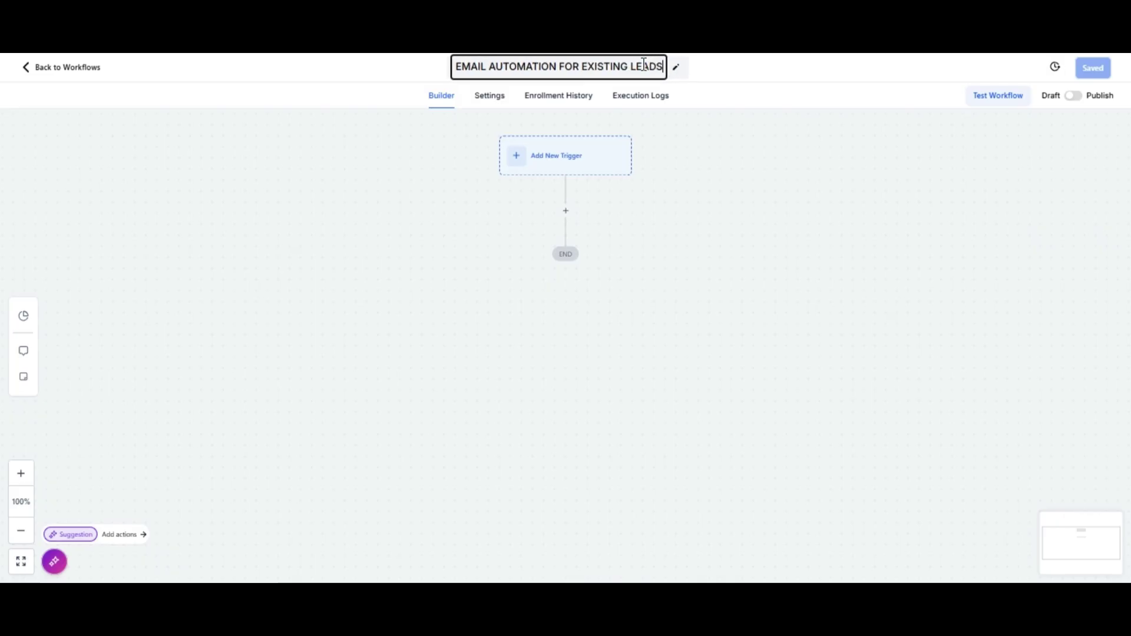
click(750, 76)
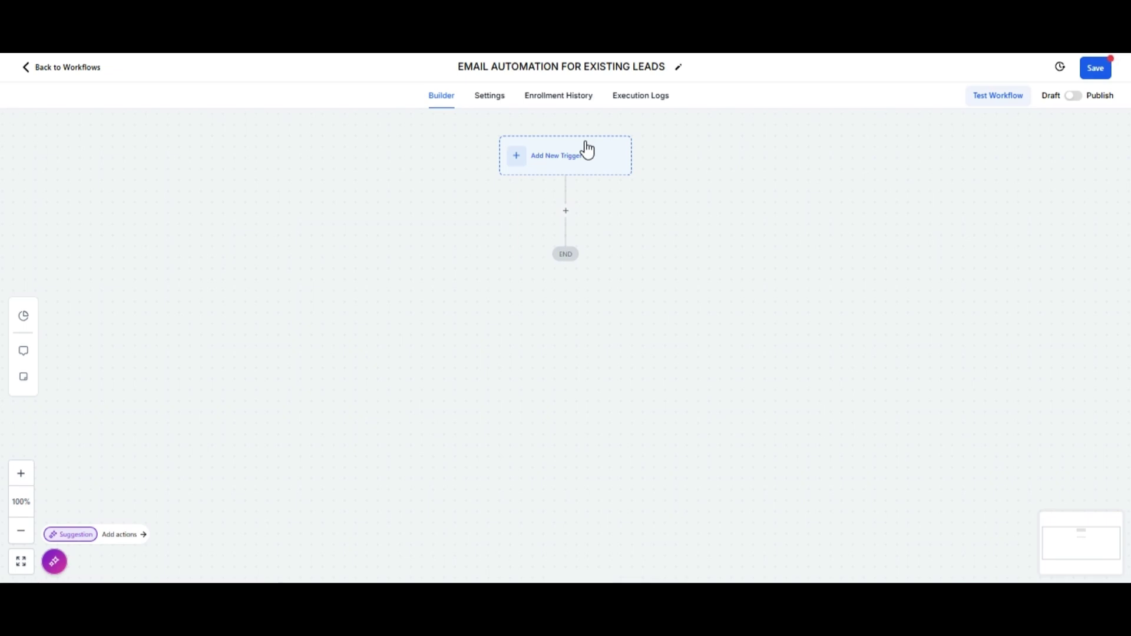
Step: Add an Assign To User action below the trigger, choose the second listed user and save the action
click(569, 213)
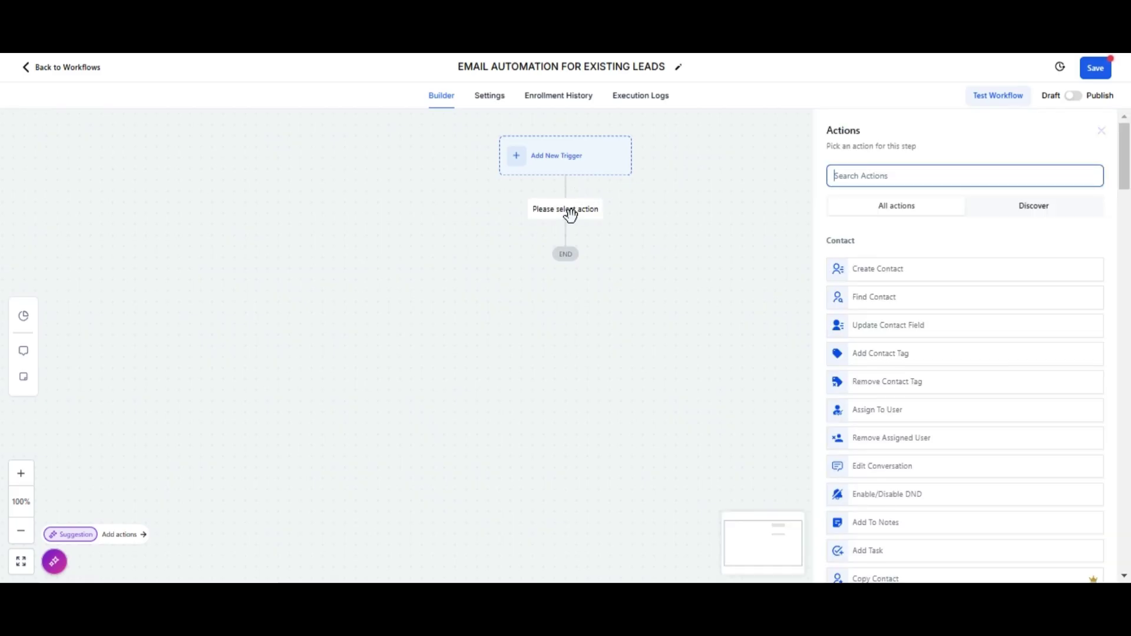
text(ASS)
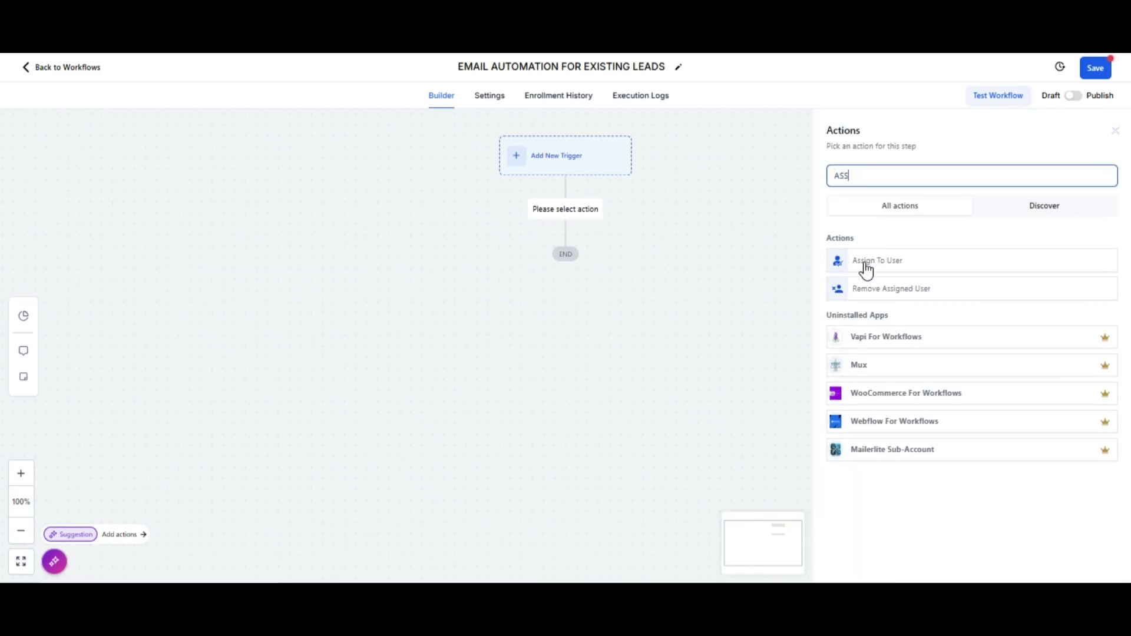
click(866, 266)
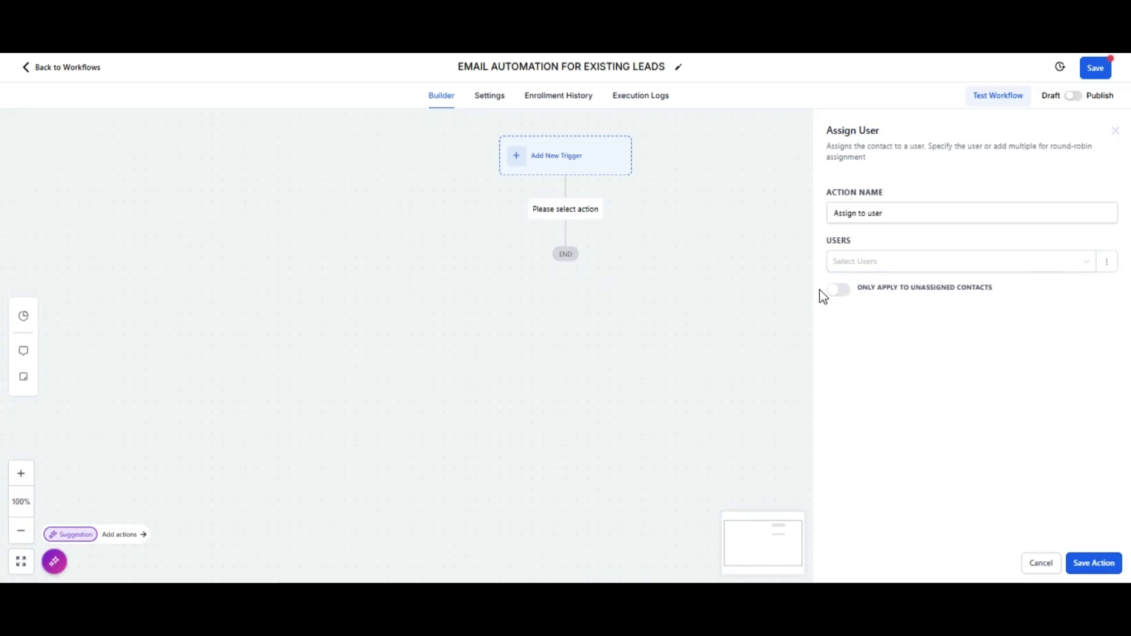
click(850, 266)
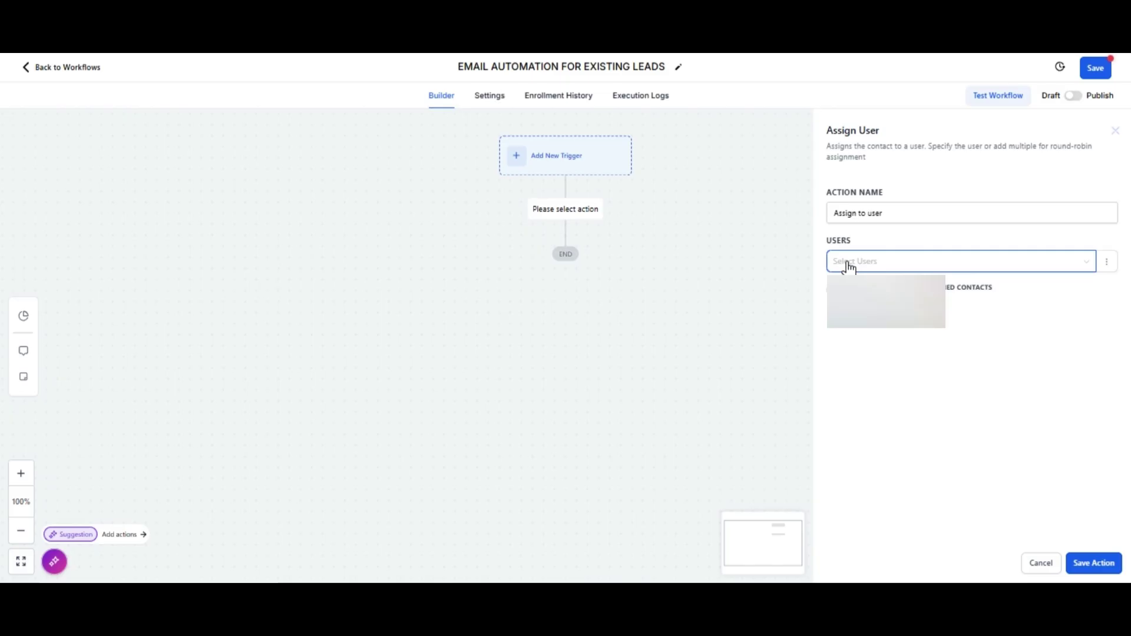
click(848, 325)
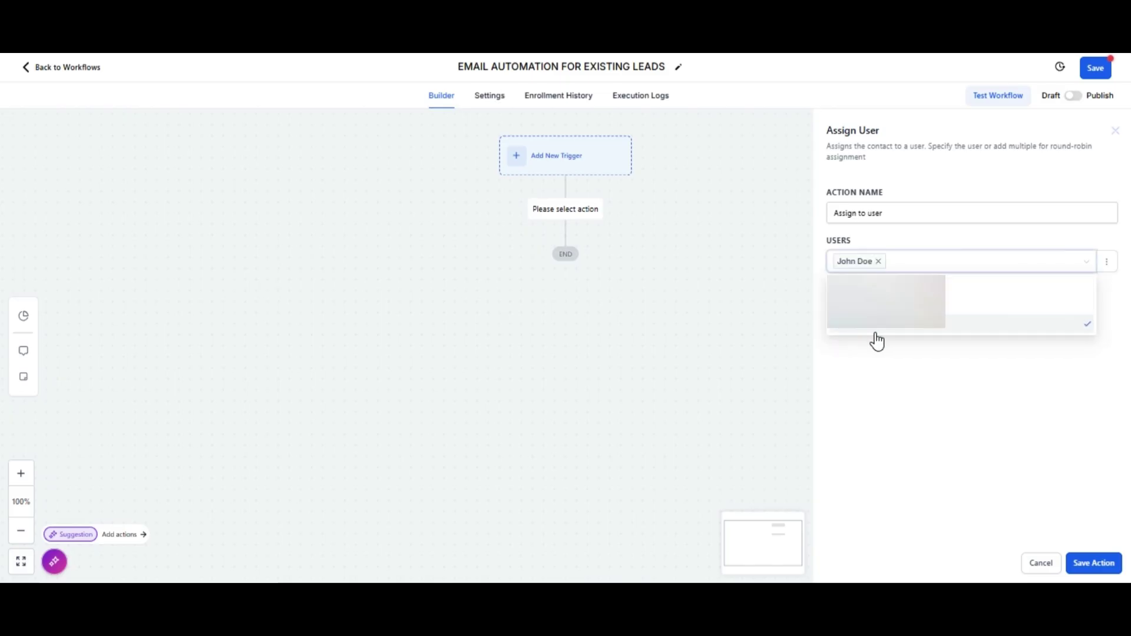
click(893, 351)
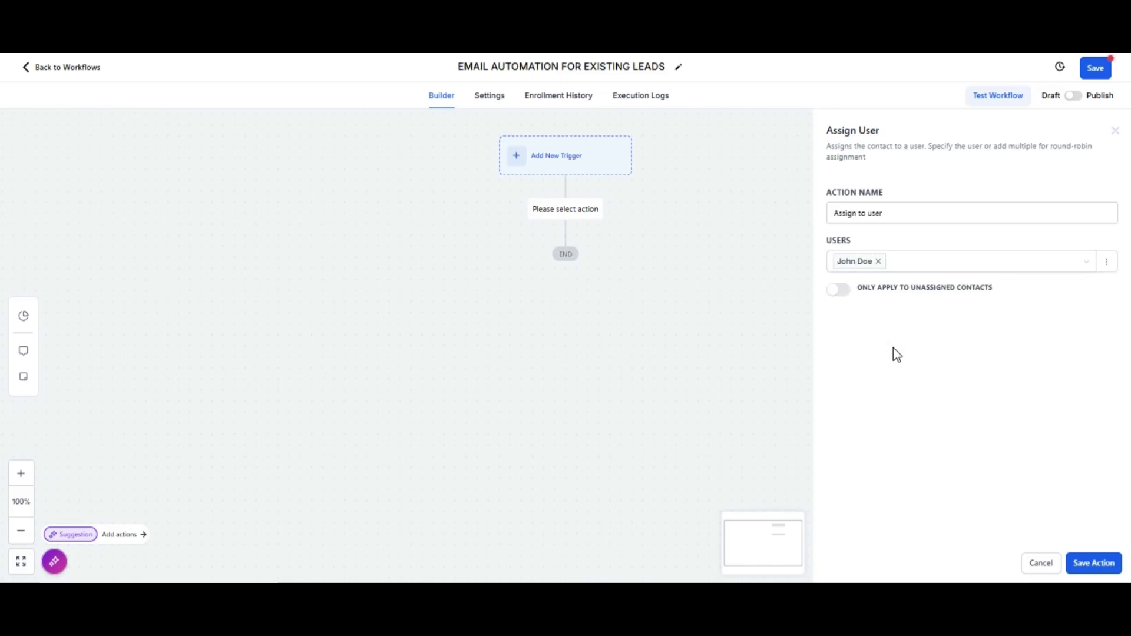
click(1108, 565)
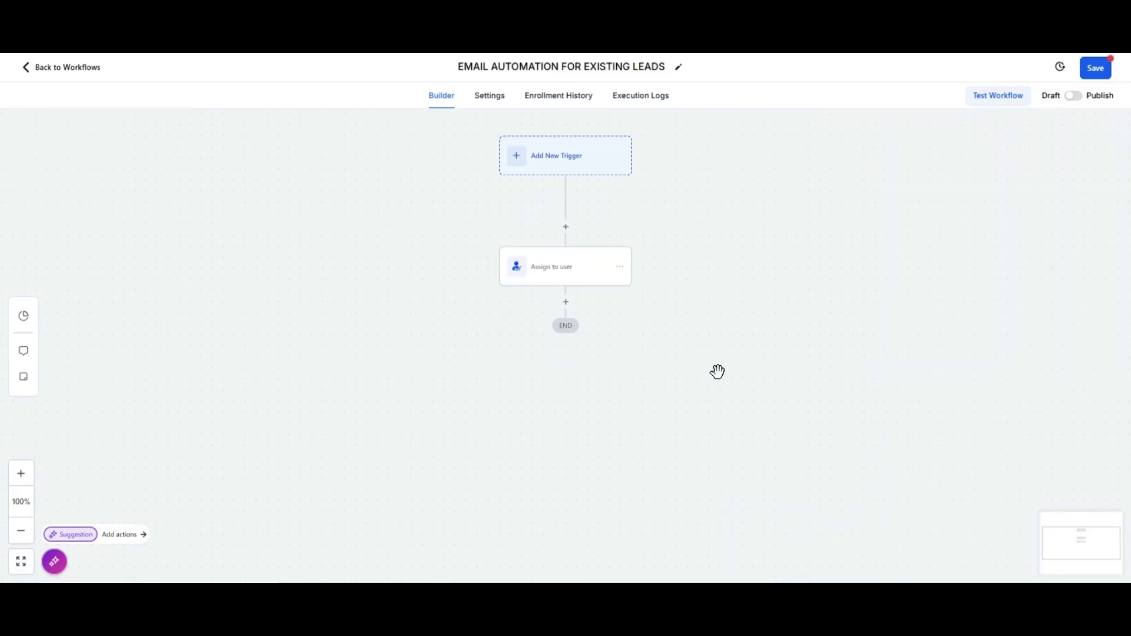
Step: Add a Drip action after Assign to user with batch size 40 and a drip interval of 25 minutes, and save it
click(566, 302)
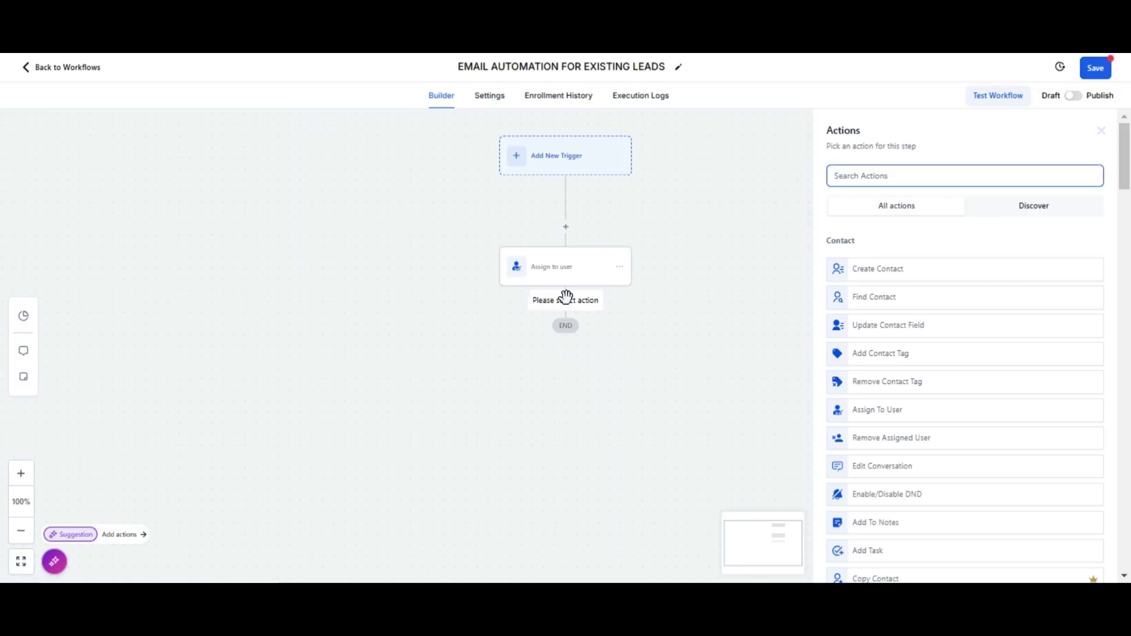
text(DR)
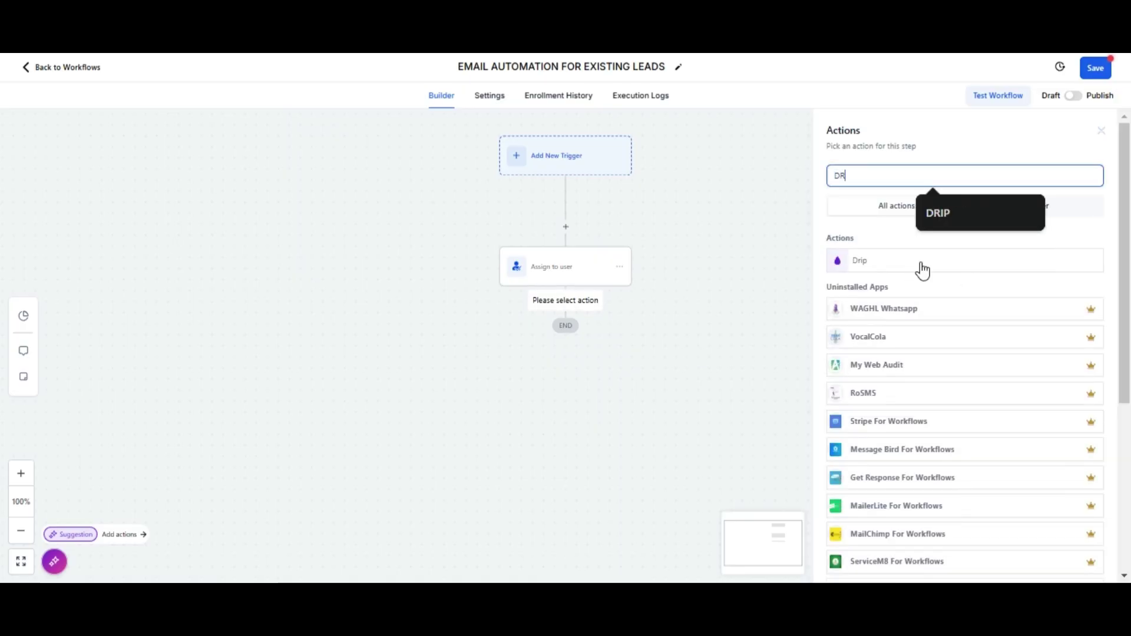
click(922, 270)
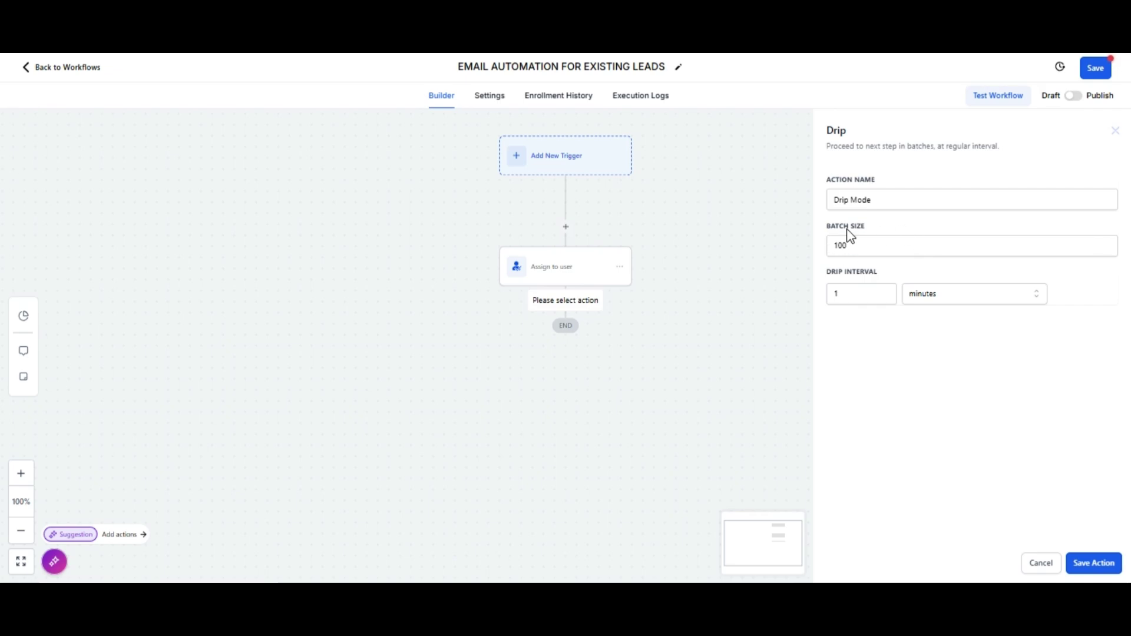
click(892, 248)
key(BackSpace)
key(BackSpace)
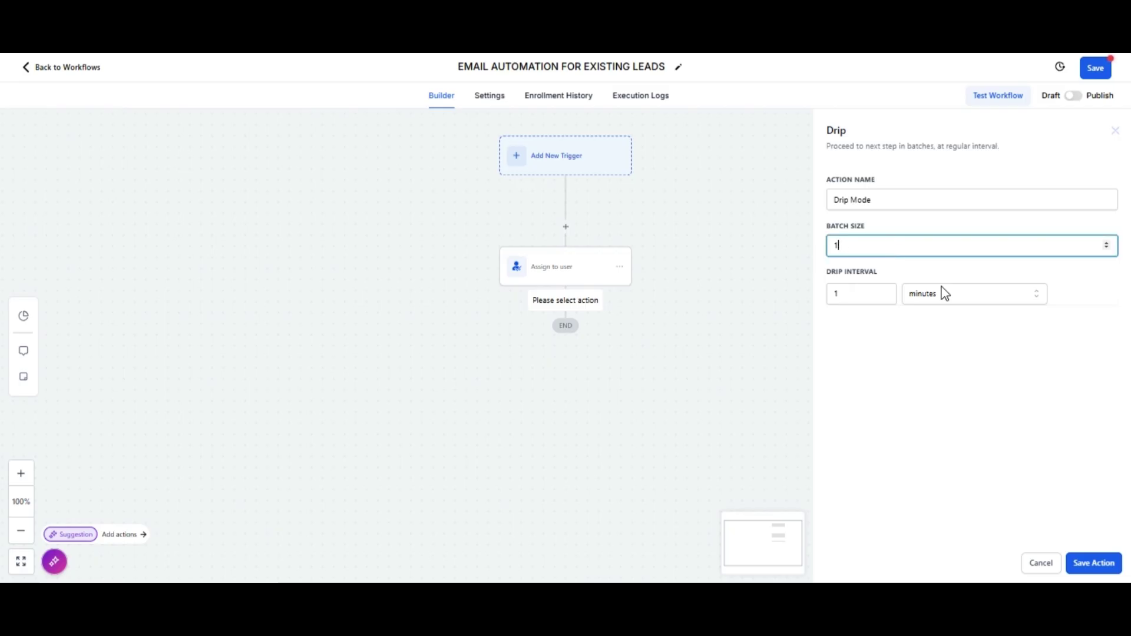
text(40)
click(843, 291)
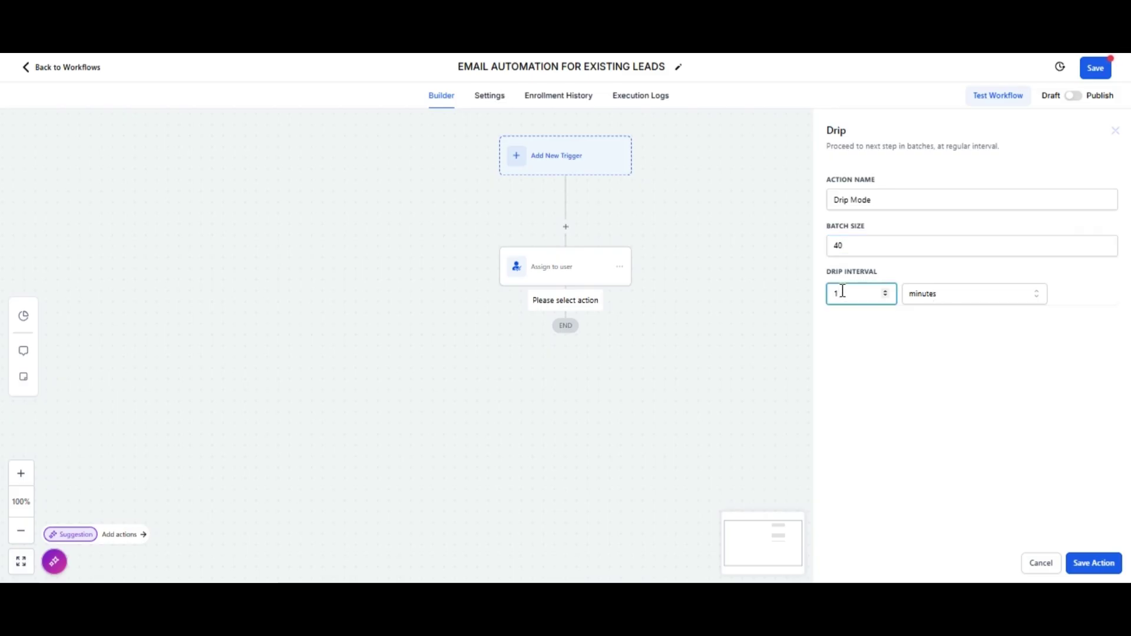
text(25)
click(890, 356)
click(1097, 572)
Step: Add a Send Email action after Drip Mode and name it "1ST Email"
click(565, 374)
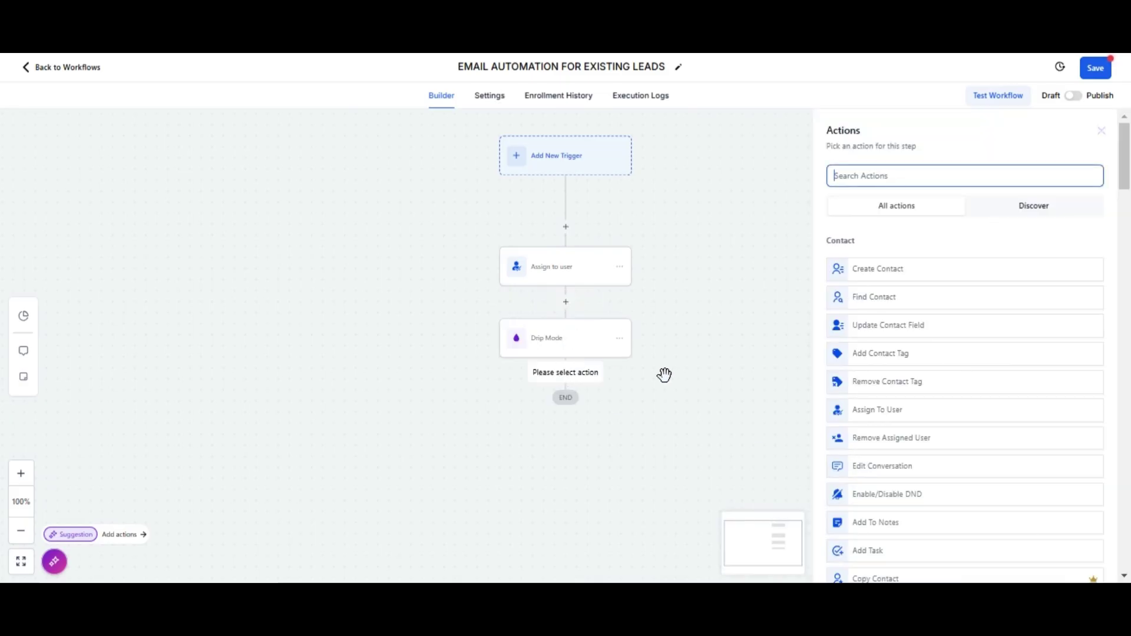
text(SEND)
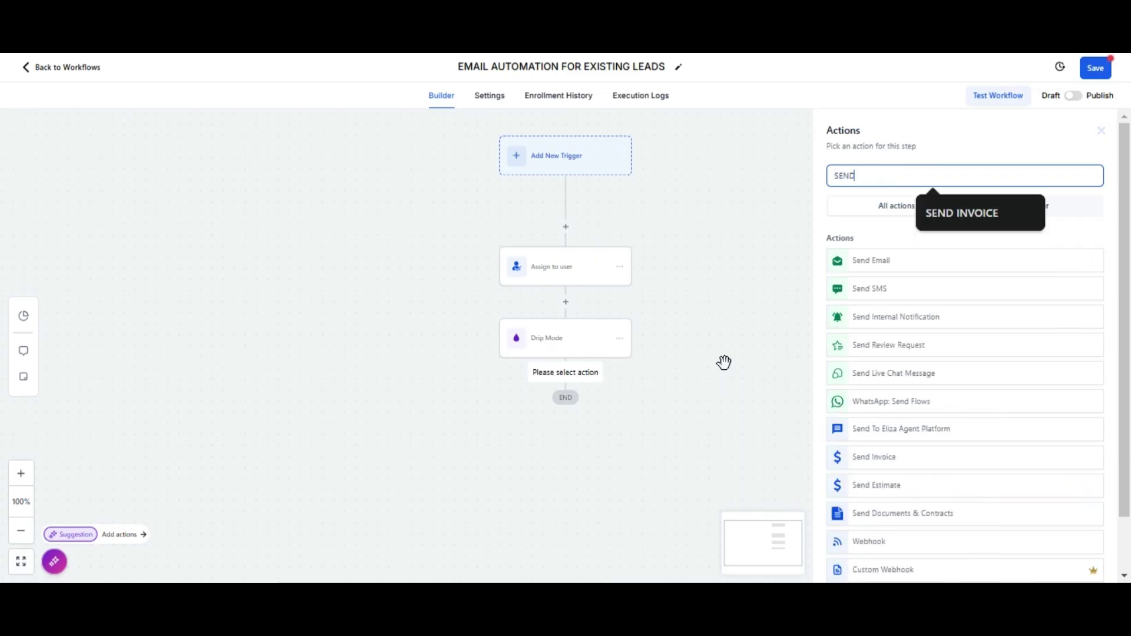
click(893, 261)
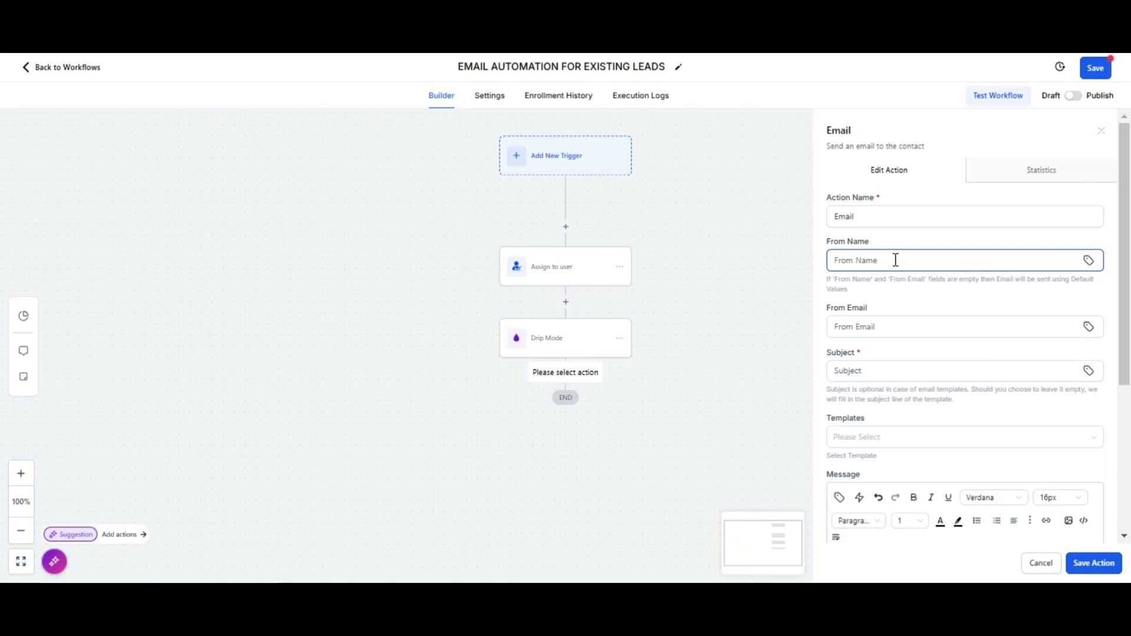
click(875, 219)
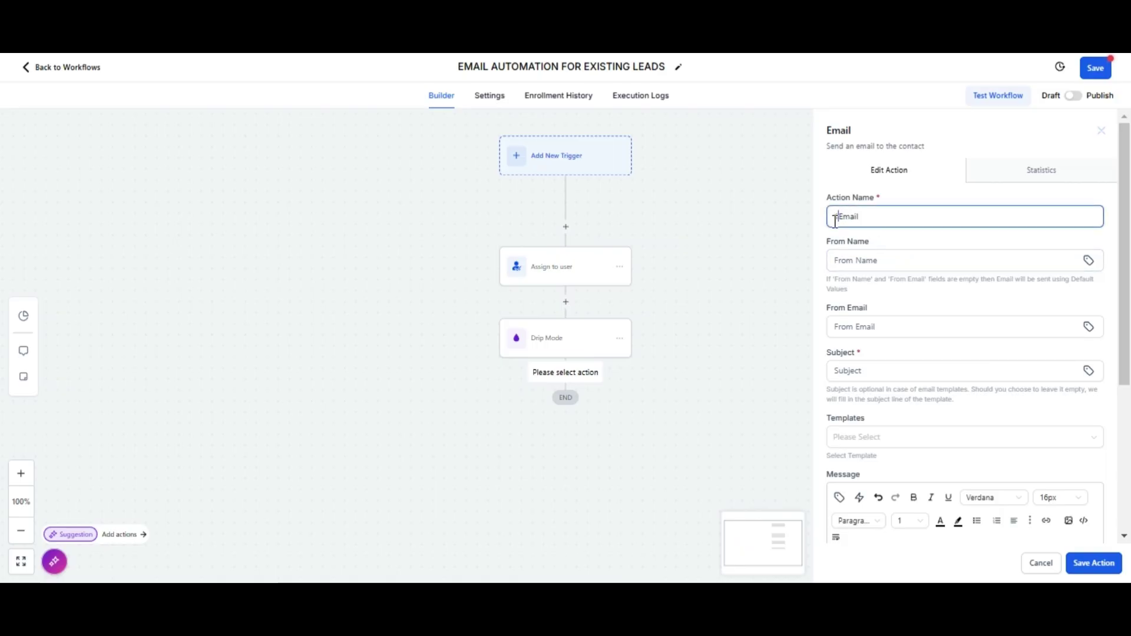
click(835, 219)
text(1ST)
Step: Fill in the sender's name and e-mail address for the email action and set the subject to "our new offers!"
click(876, 259)
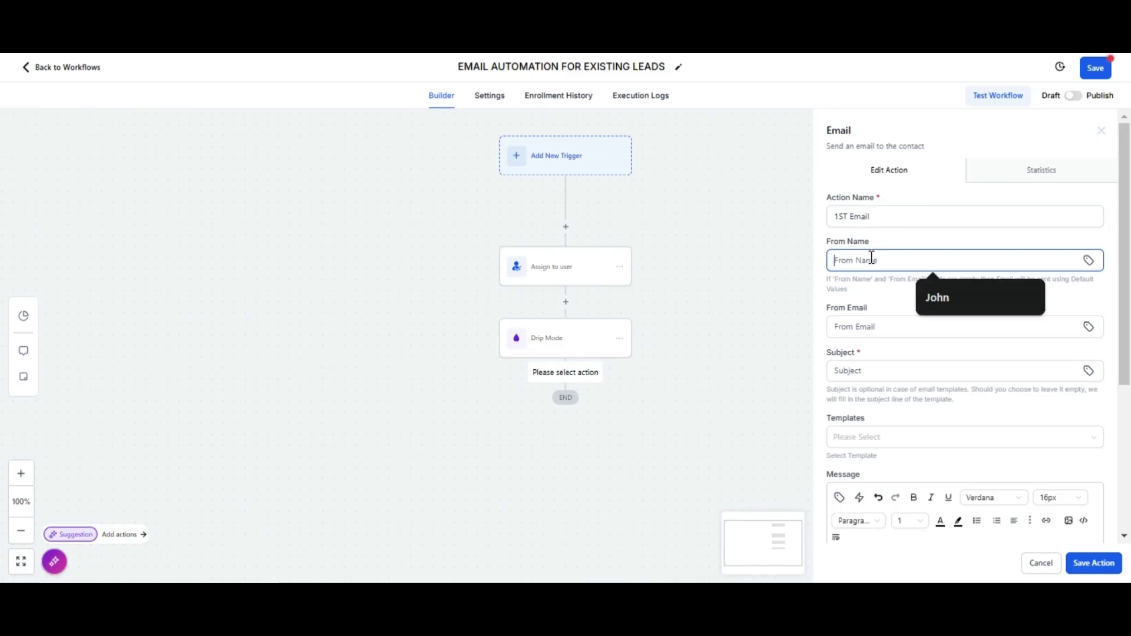
click(942, 311)
click(886, 327)
click(942, 358)
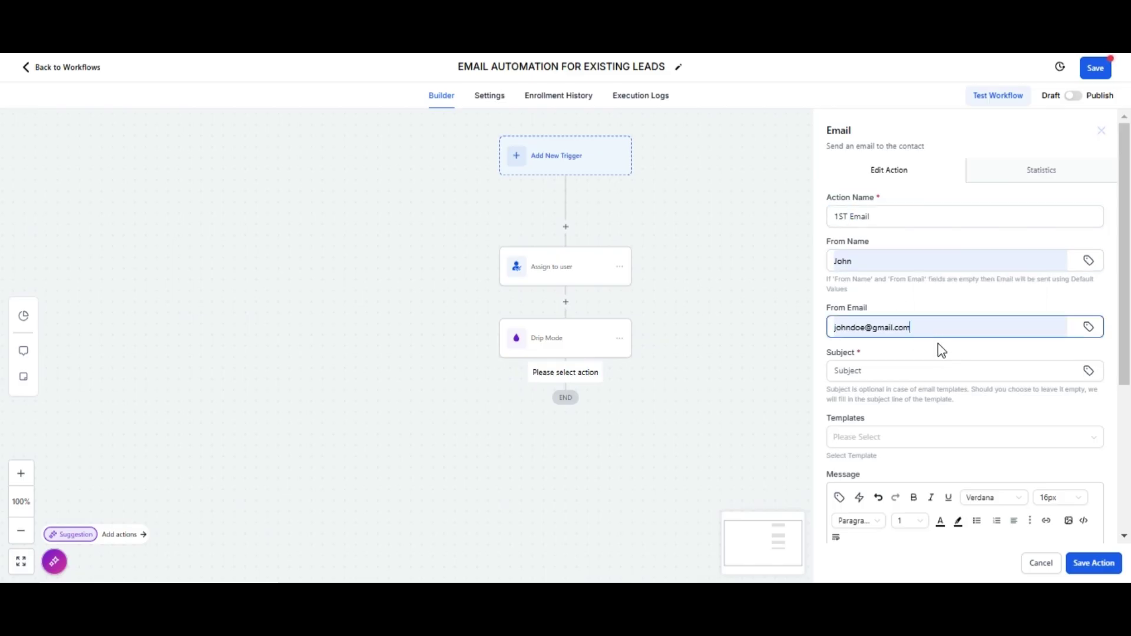
scroll(941, 350, down, 3)
click(892, 206)
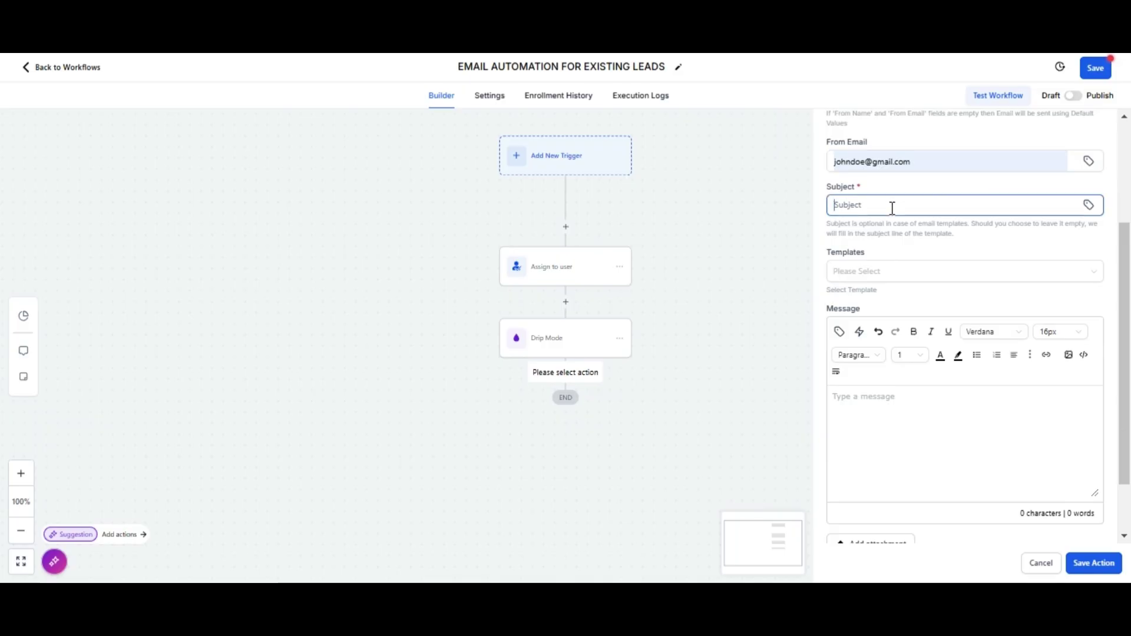
text(our new offers!)
Step: Start the email message with "Hi," followed by the contact's full name custom value, {{contact.name}}
click(888, 399)
text(Hi)
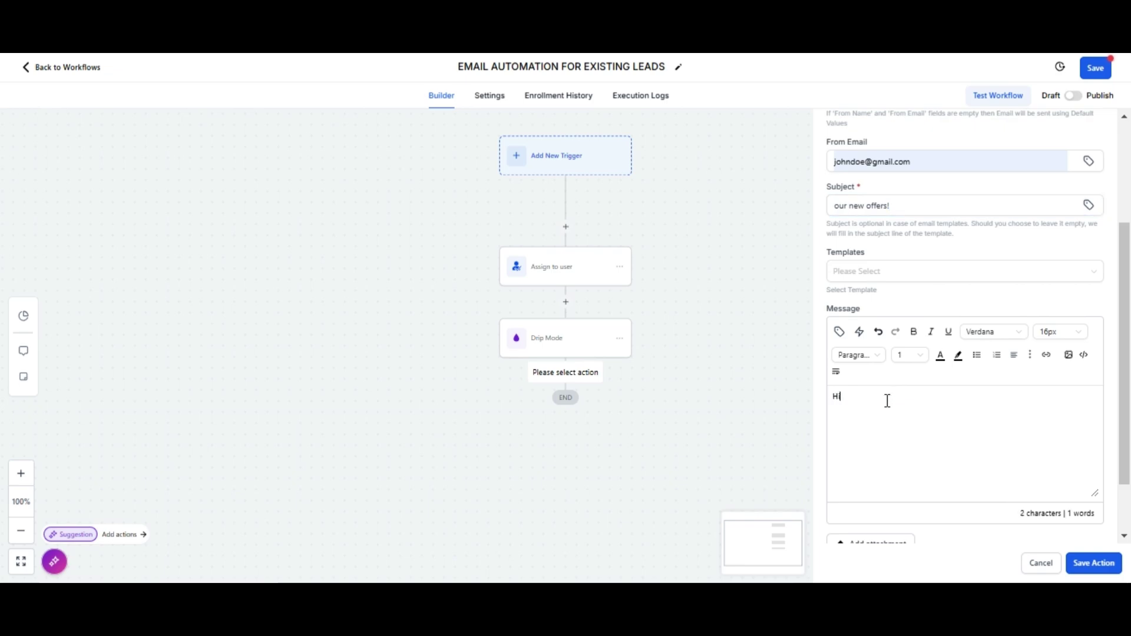
text(,)
click(839, 331)
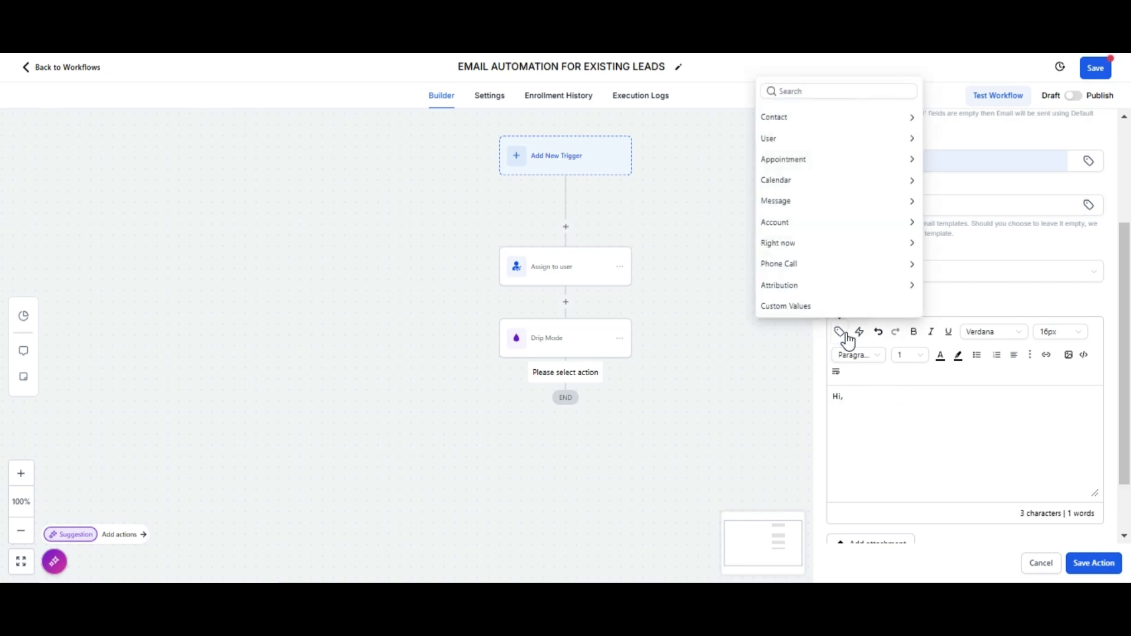
click(895, 116)
click(880, 105)
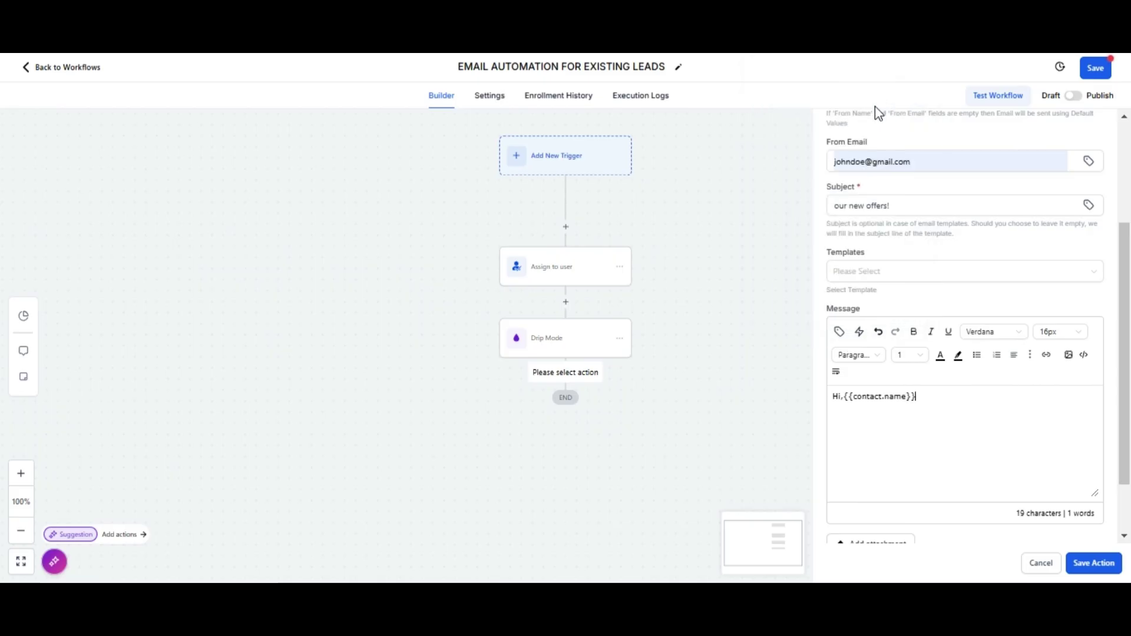
Step: Add the message text "I hope you'll be doing great. we are so exciting to share our amazing offers. Please reach out if you are interersted."
key(Return)
text(I hope you'll be doing great. we a)
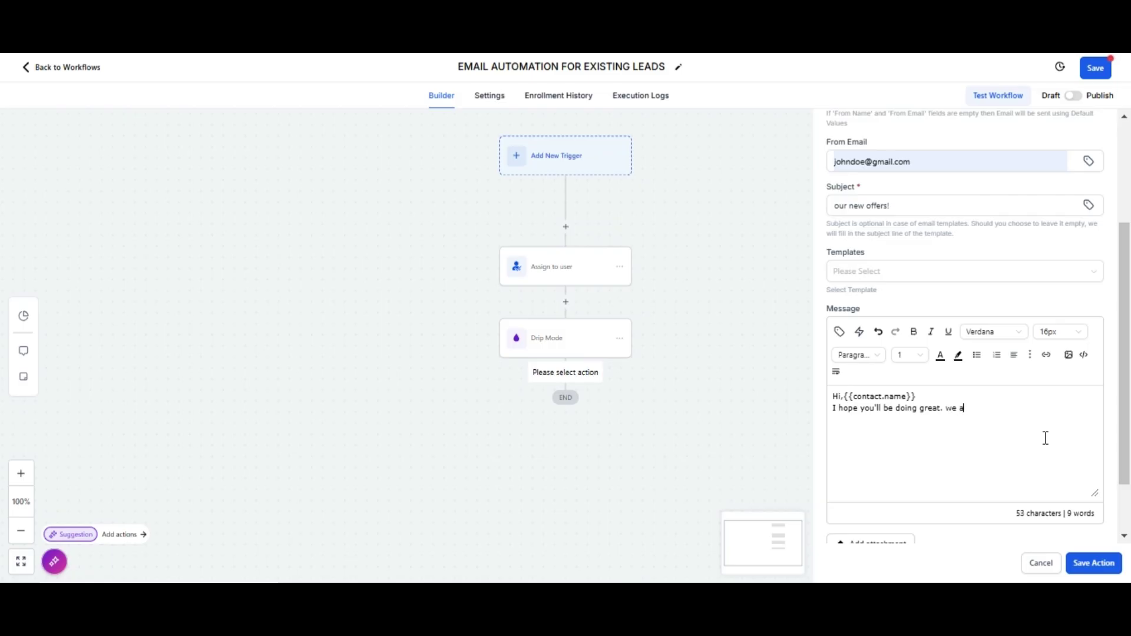
text(re so exciting to share our )
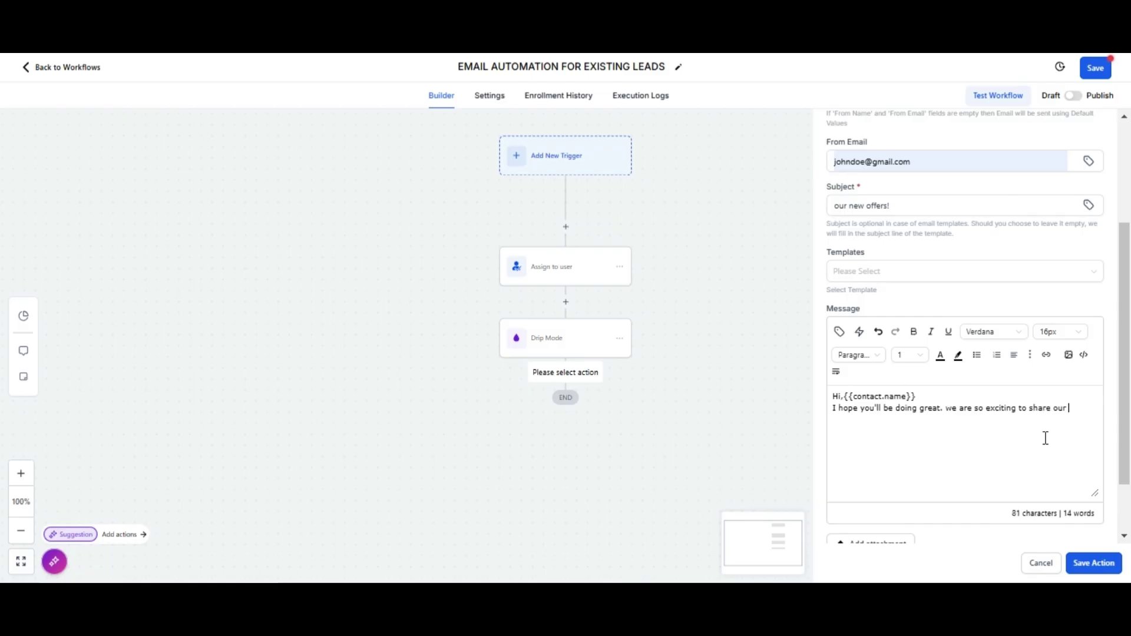
text(amazing offers. Please reach out if)
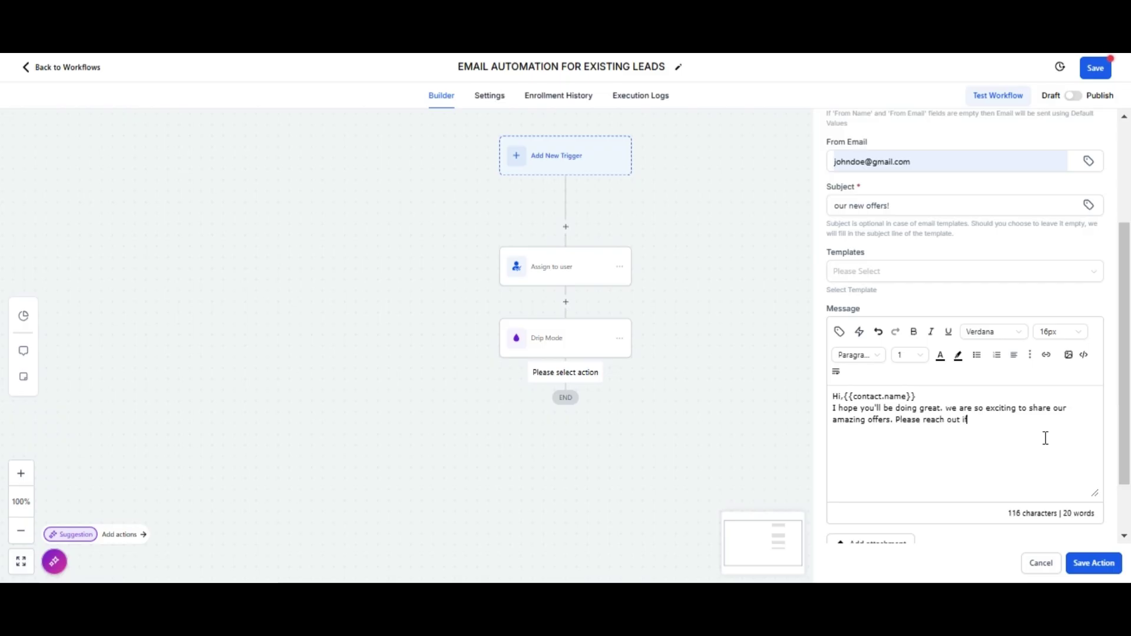
text( you are interersted.)
Step: Sign off the message with "Best," and the sender's first name after a blank line, and save the email action
key(Return)
key(Return)
text(Best,)
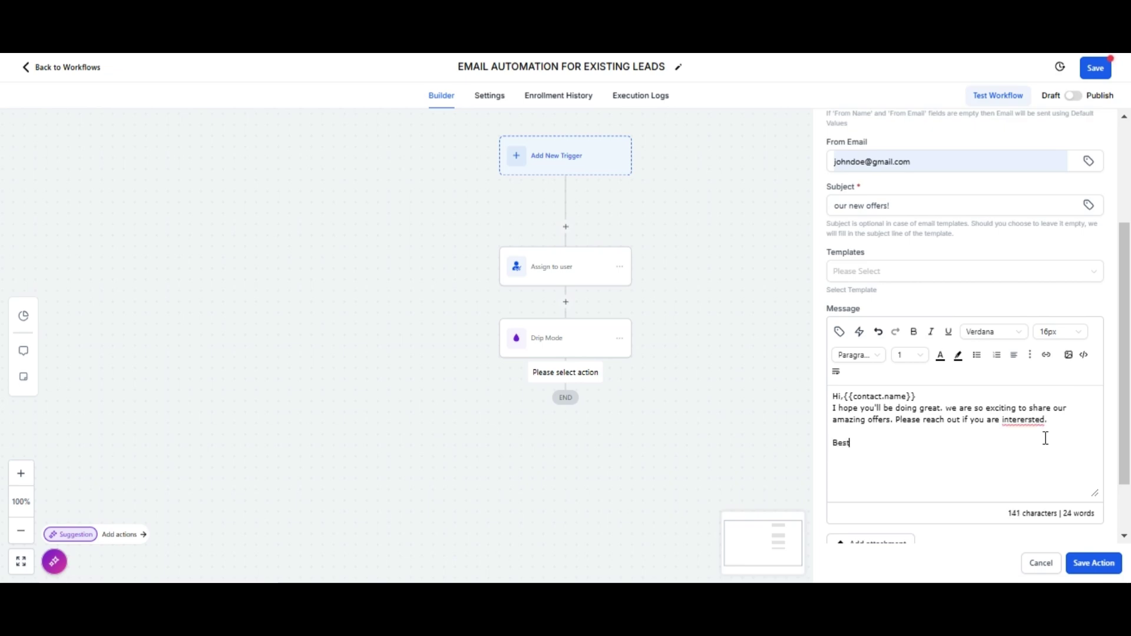
key(Return)
text(John)
click(1090, 565)
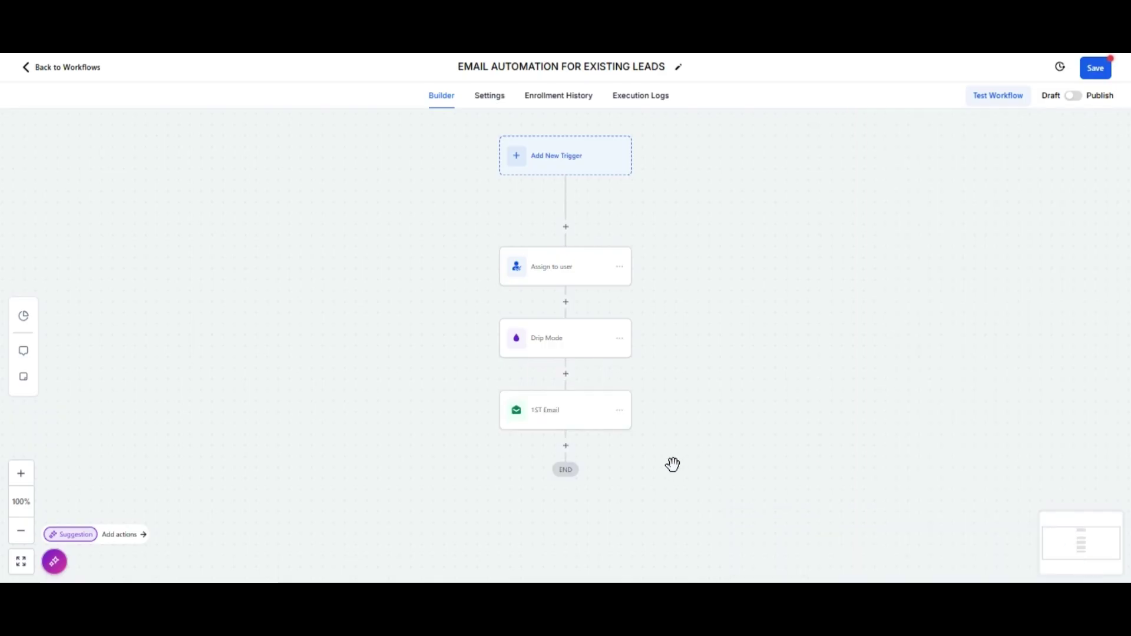
Step: Add a Wait action after the 1ST Email action in the workflow
scroll(609, 416, down, 1)
click(566, 405)
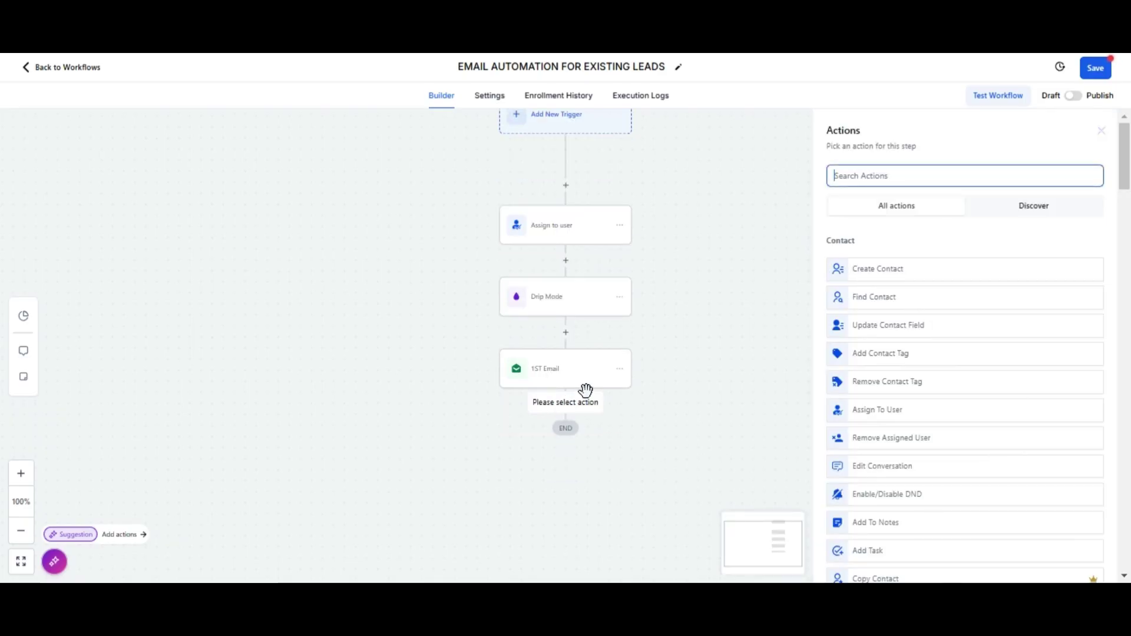
text(wait)
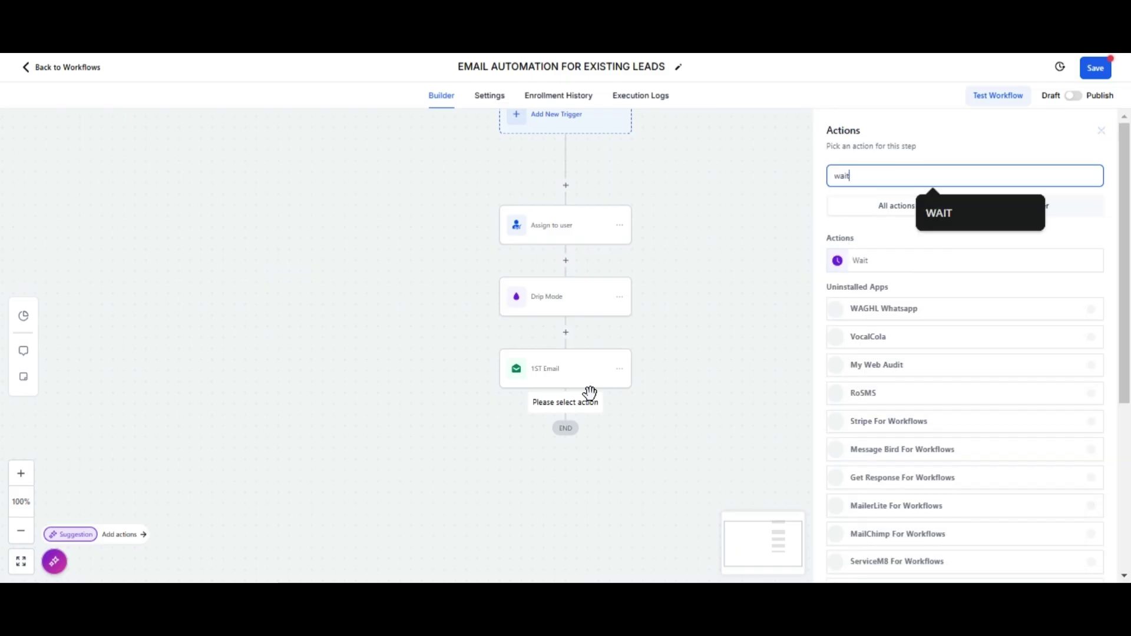
click(878, 265)
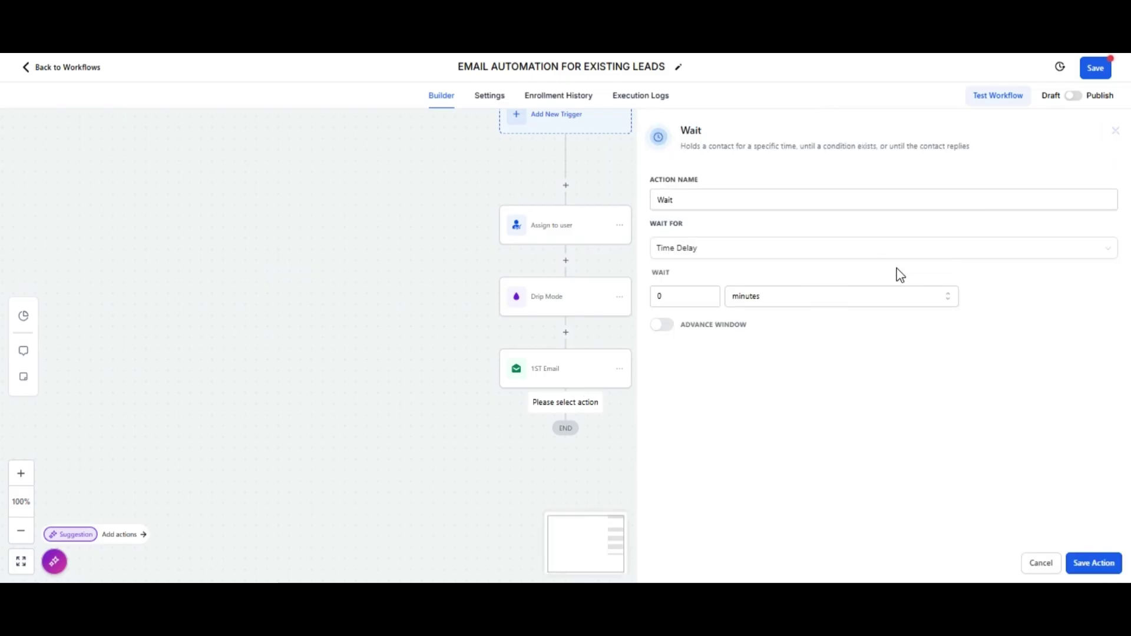
Step: Set the Wait action to wait for a Contact Reply to the 1ST Email step
click(845, 252)
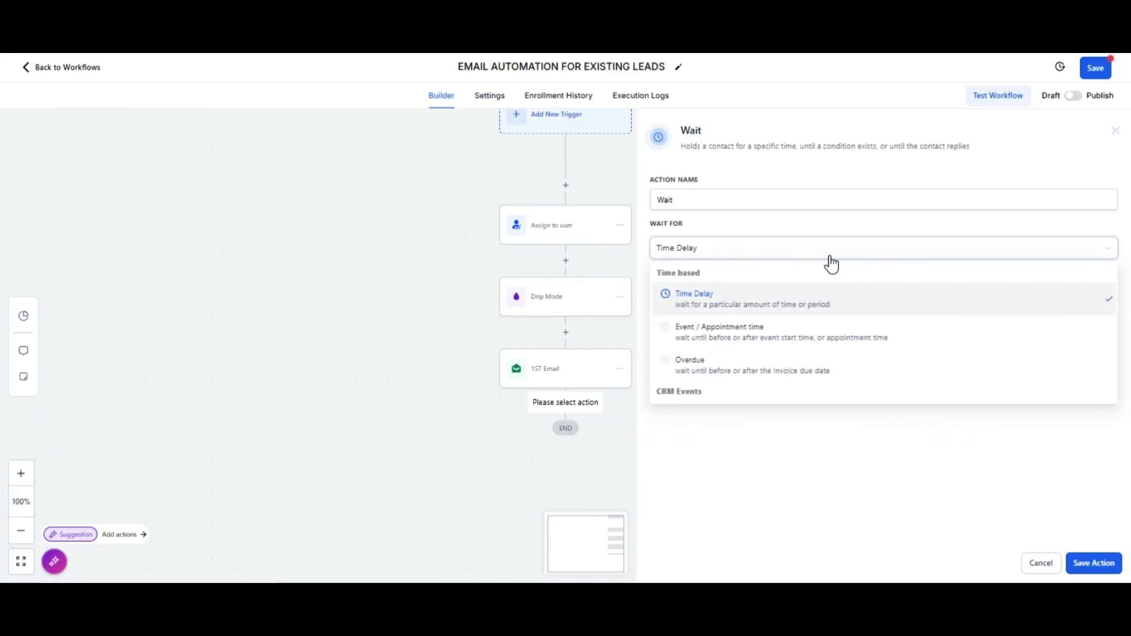
scroll(818, 270, down, 3)
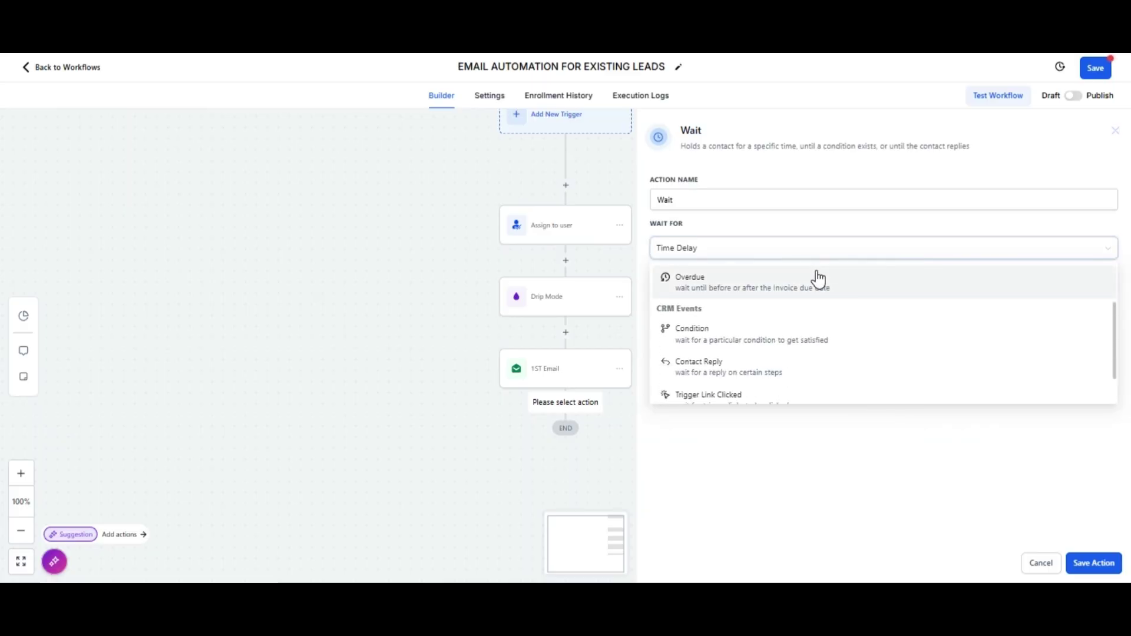
click(772, 368)
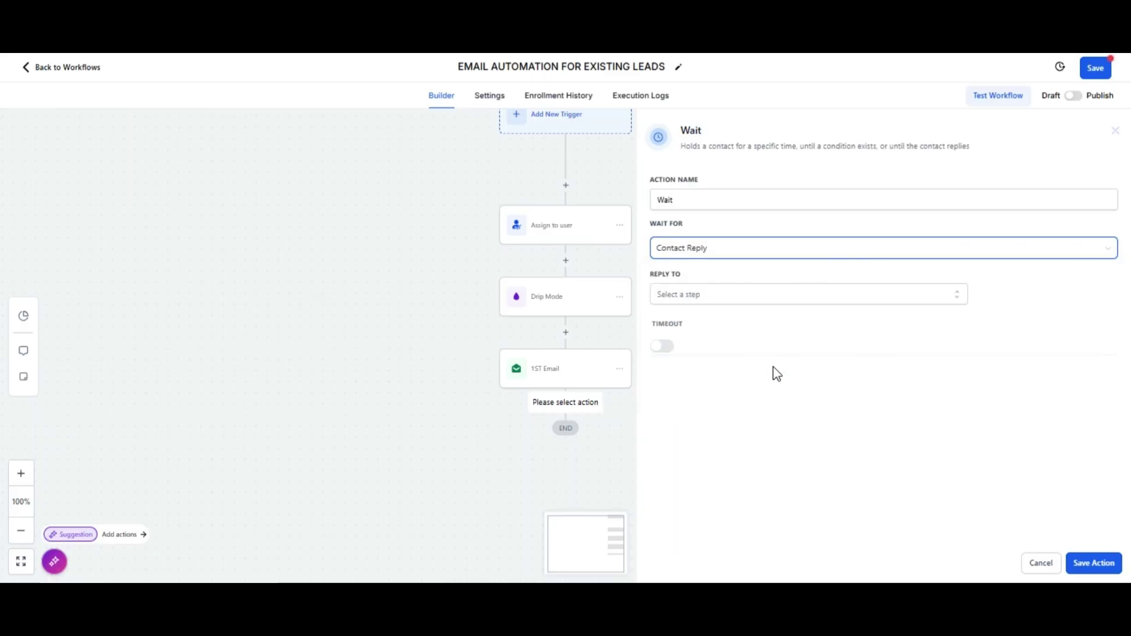
click(799, 298)
click(701, 365)
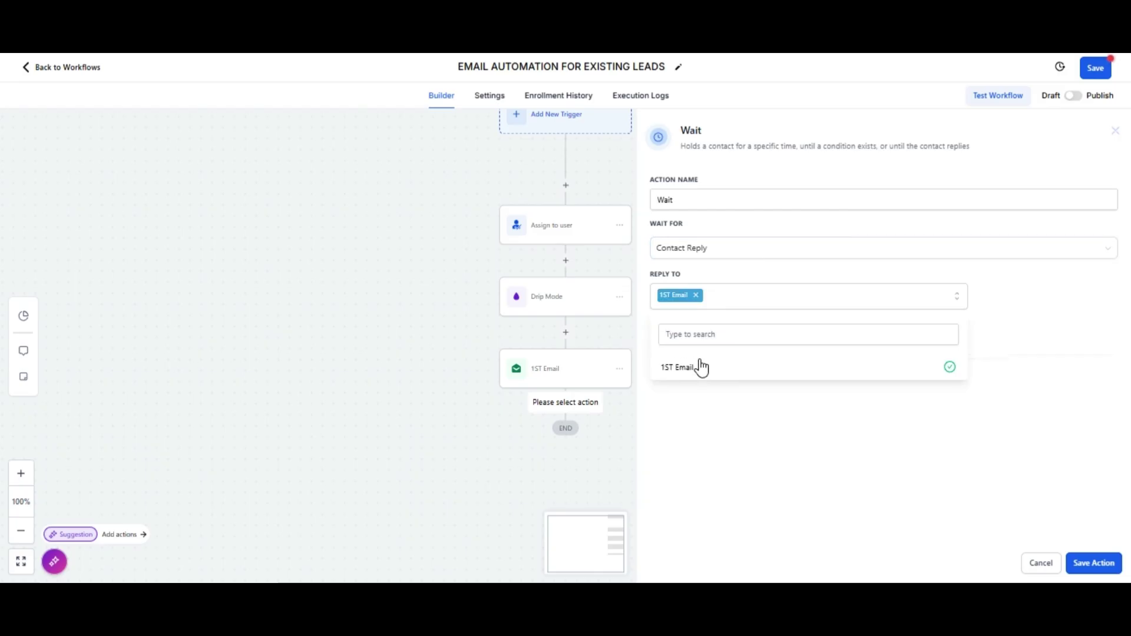
click(789, 409)
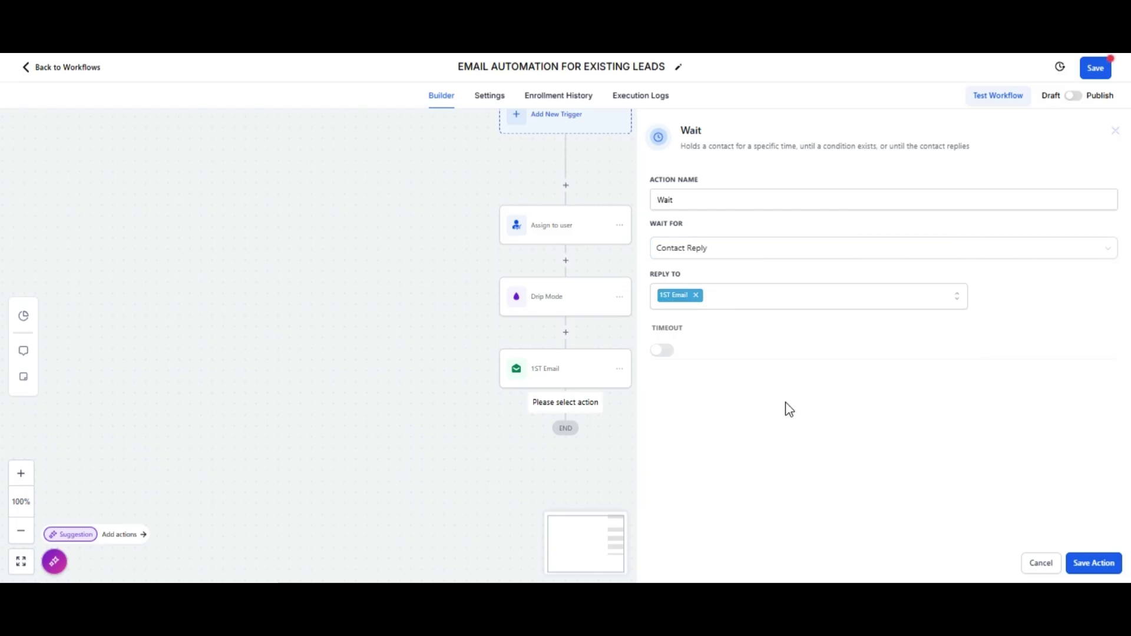
Step: Enable the timeout on the Wait action and set it to 1 days
click(665, 352)
click(677, 377)
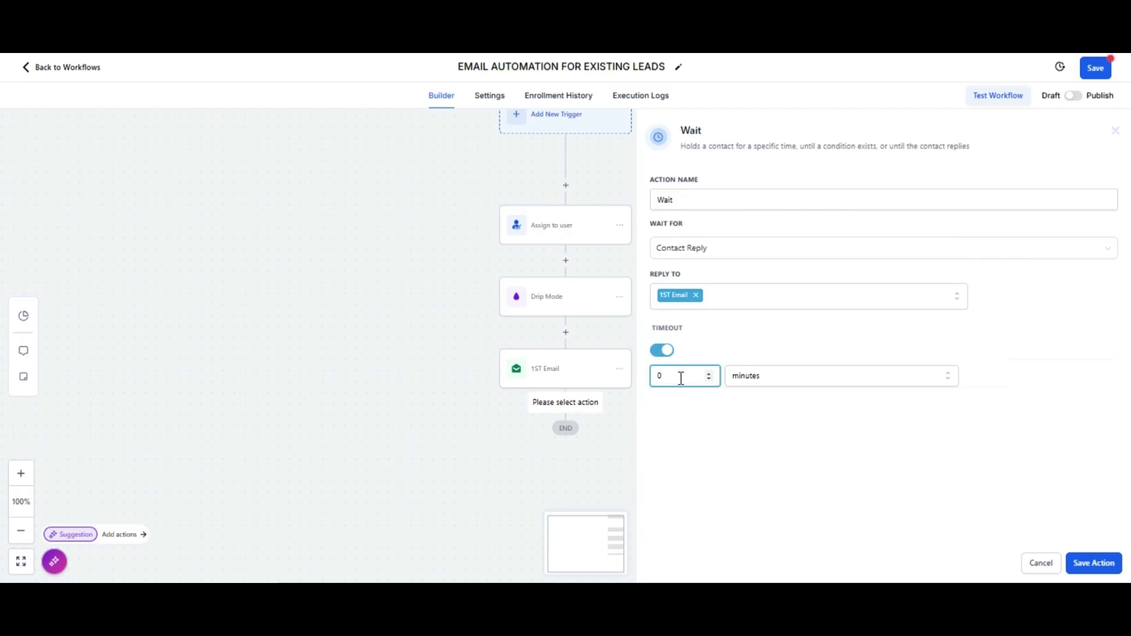
text(1)
click(749, 377)
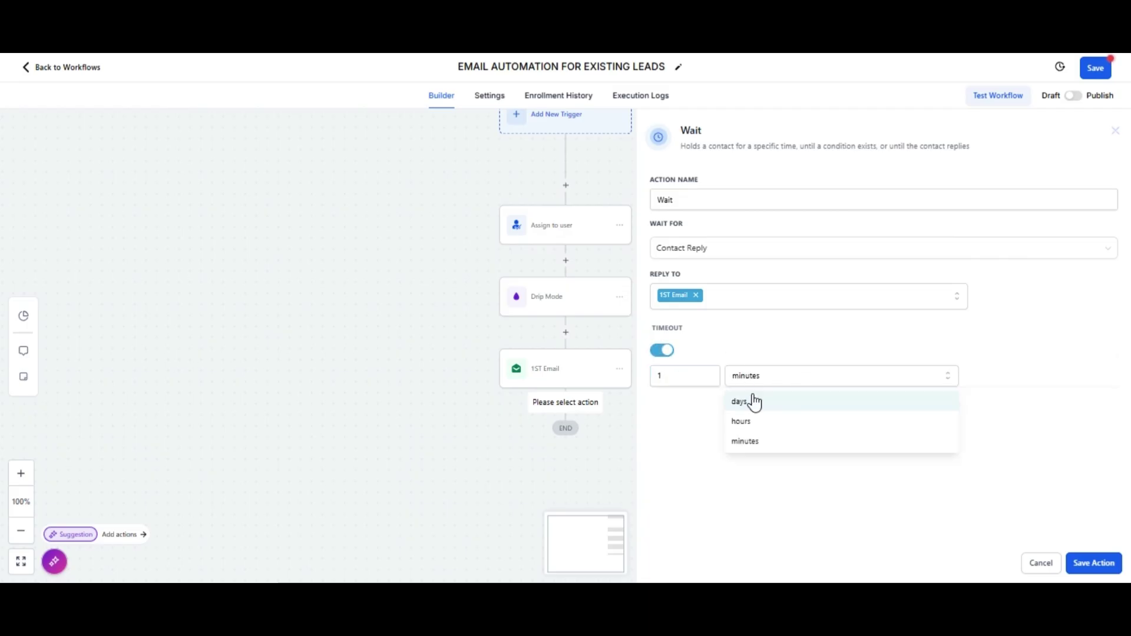
click(752, 399)
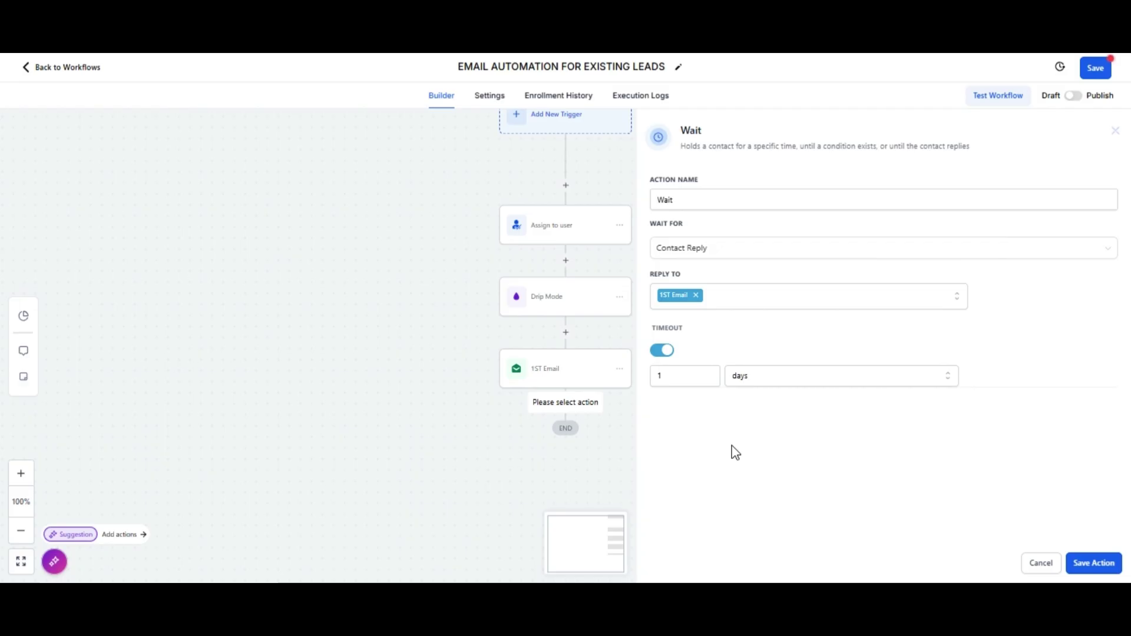
Step: Rename the Wait action as "Wait FOR CONTACT REPLY" and save it
click(689, 208)
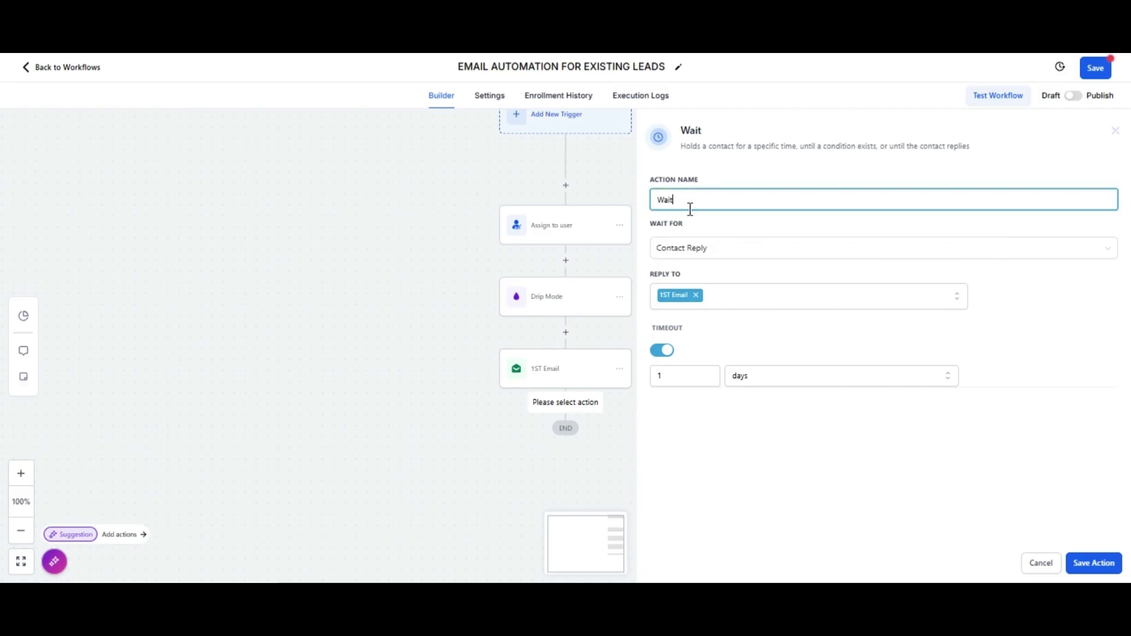
text(FOR CONTACT REPLY)
click(1093, 564)
Step: Add an If / Else action under the Contact Reply branch of the wait step
scroll(789, 518, down, 2)
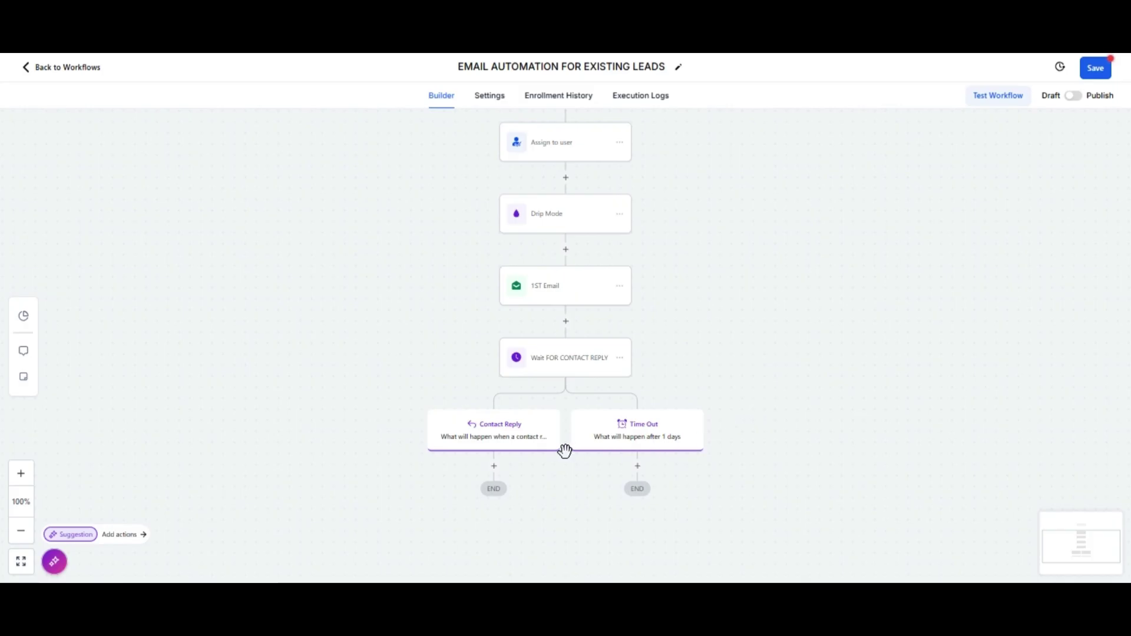
click(494, 466)
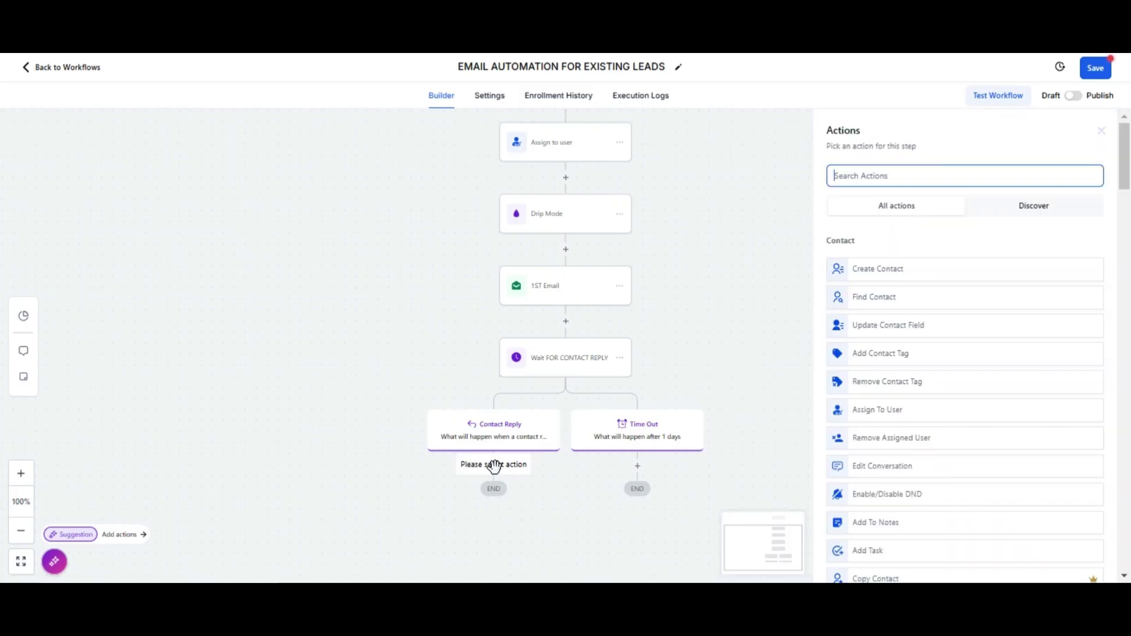
click(1019, 175)
text(If)
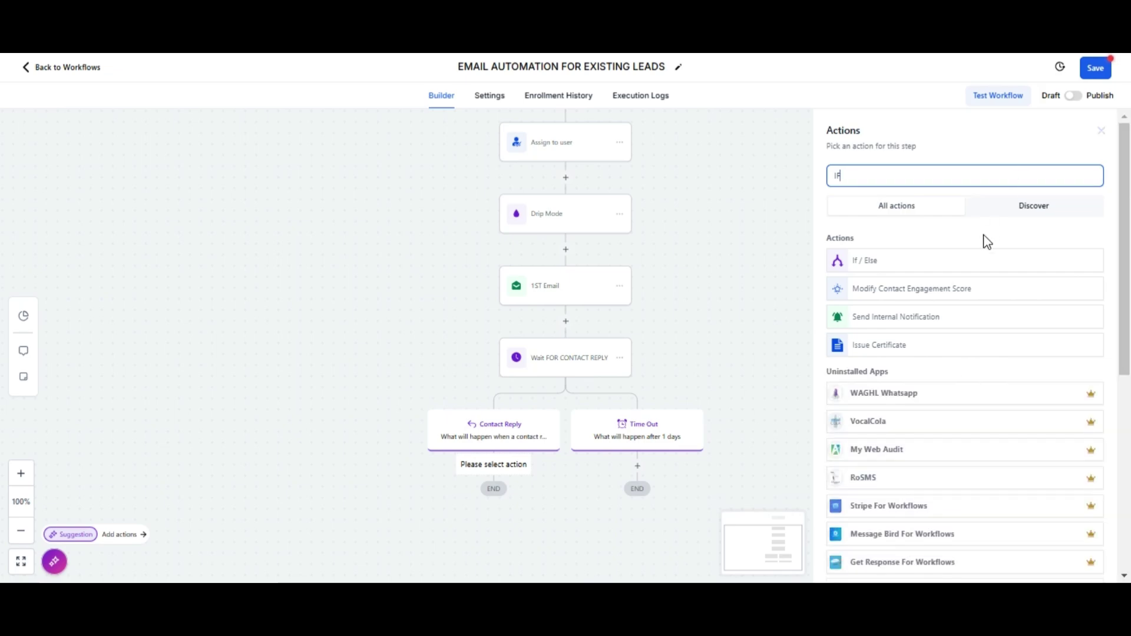
click(969, 263)
Step: Name the first branch of the condition "POSITIVE Branch"
scroll(872, 274, down, 1)
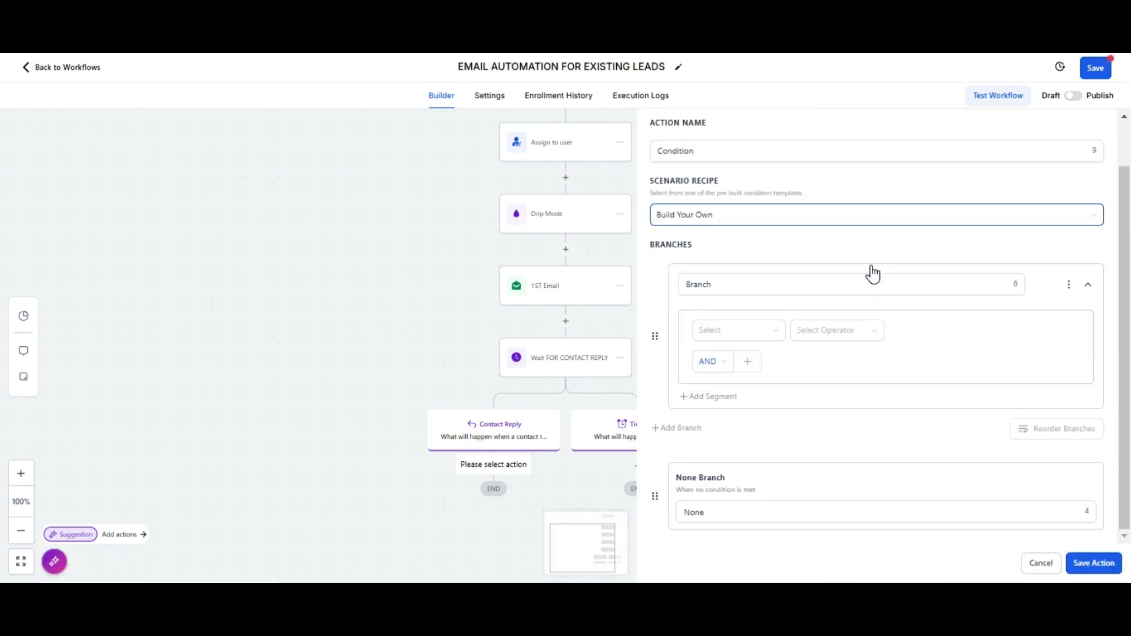
click(843, 283)
click(688, 284)
text(POSITI)
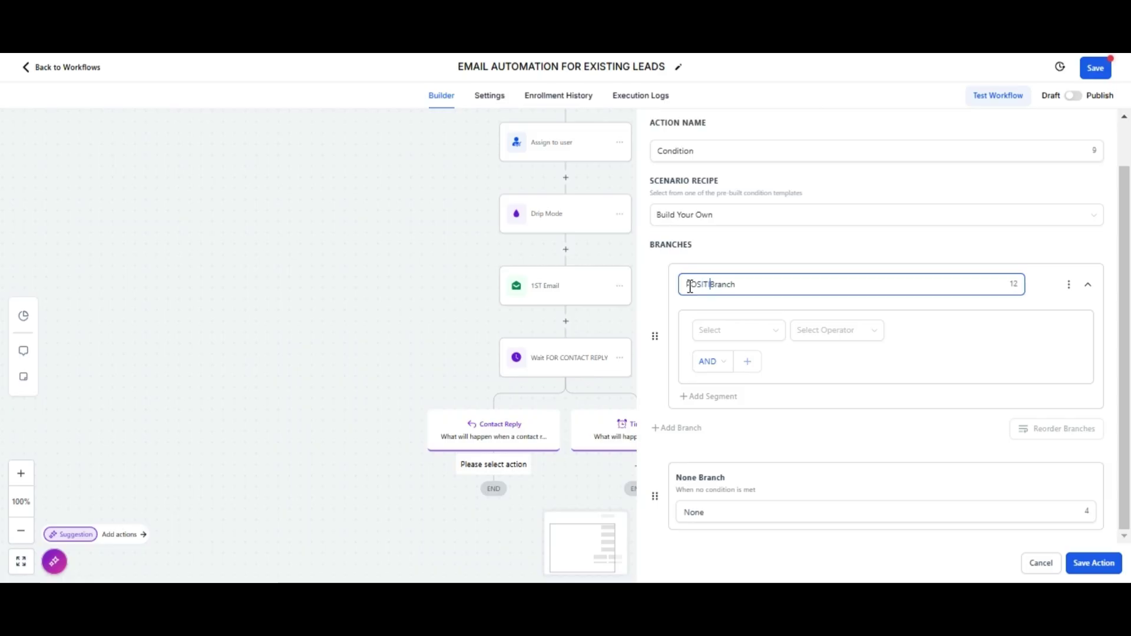
text(VE)
Step: Set the POSITIVE Branch condition to the contact reply's Intent type Is Positive/Yes
click(740, 334)
click(769, 439)
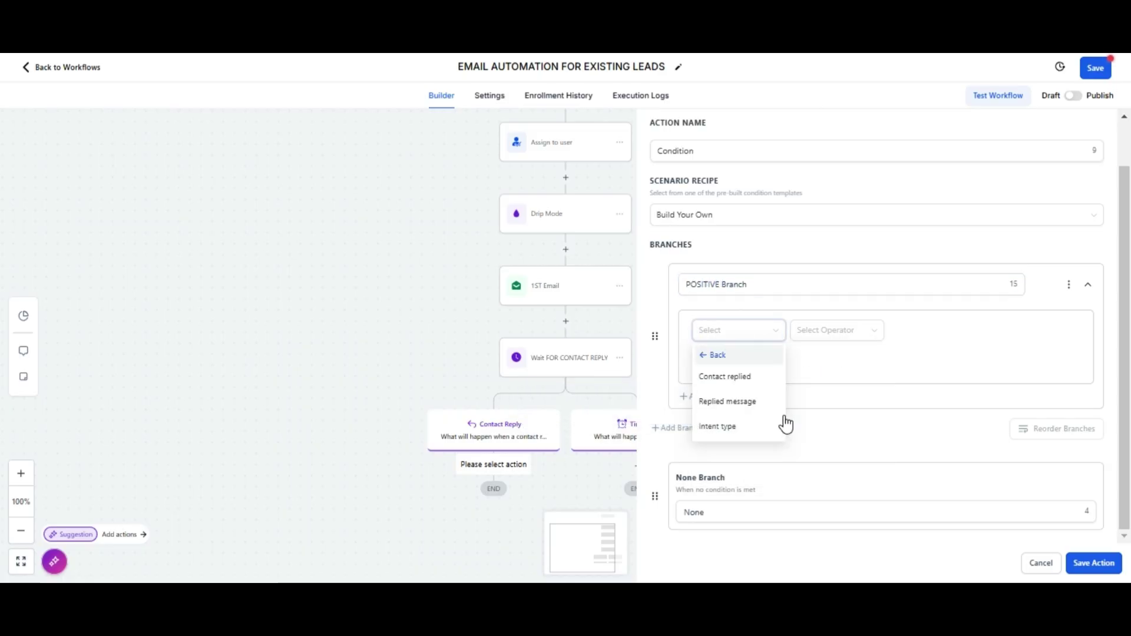
click(873, 330)
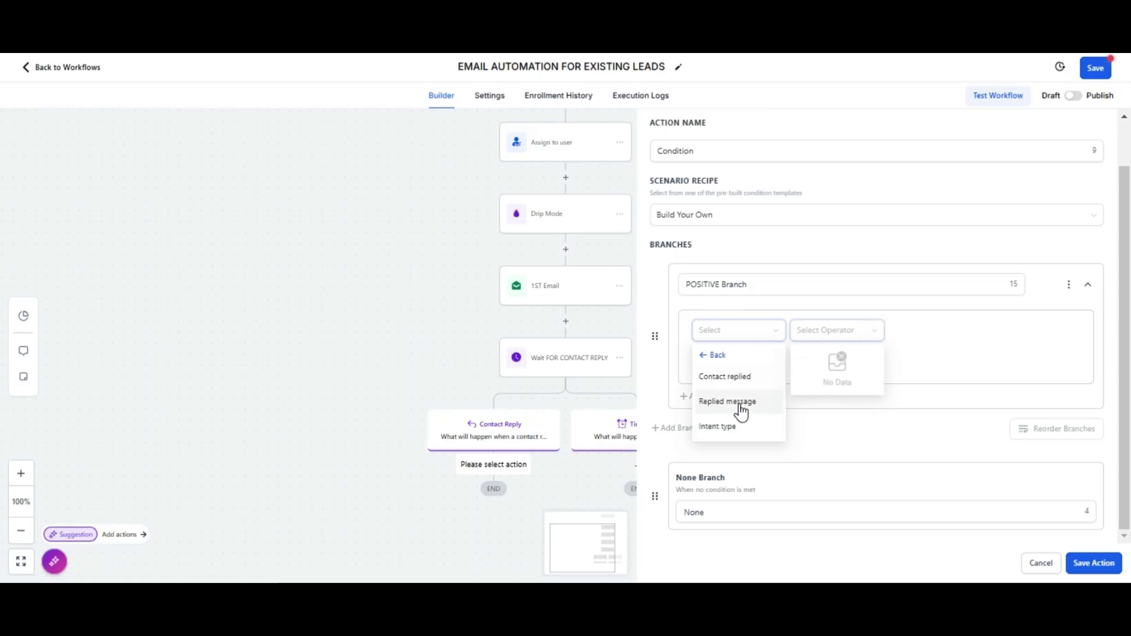
click(735, 427)
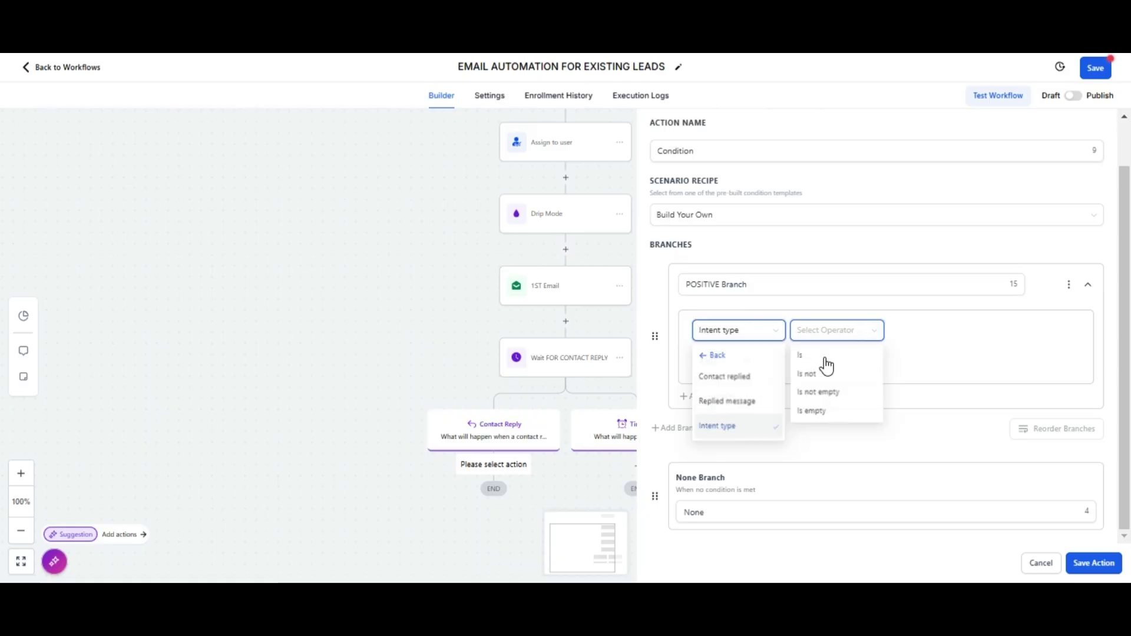
click(836, 335)
click(836, 335)
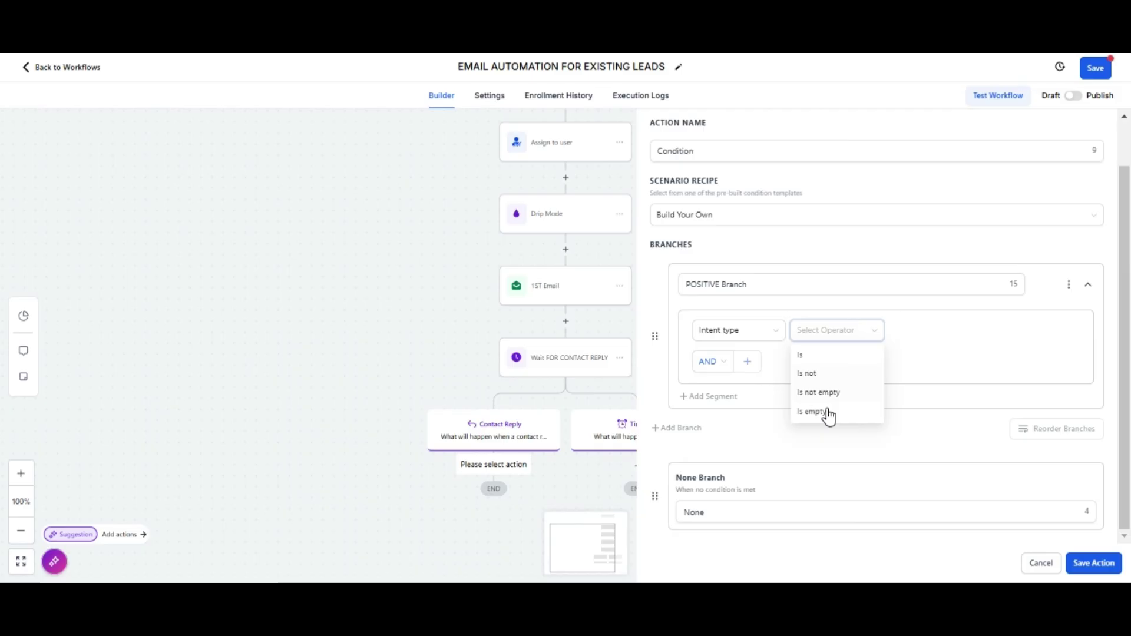
click(830, 356)
click(904, 334)
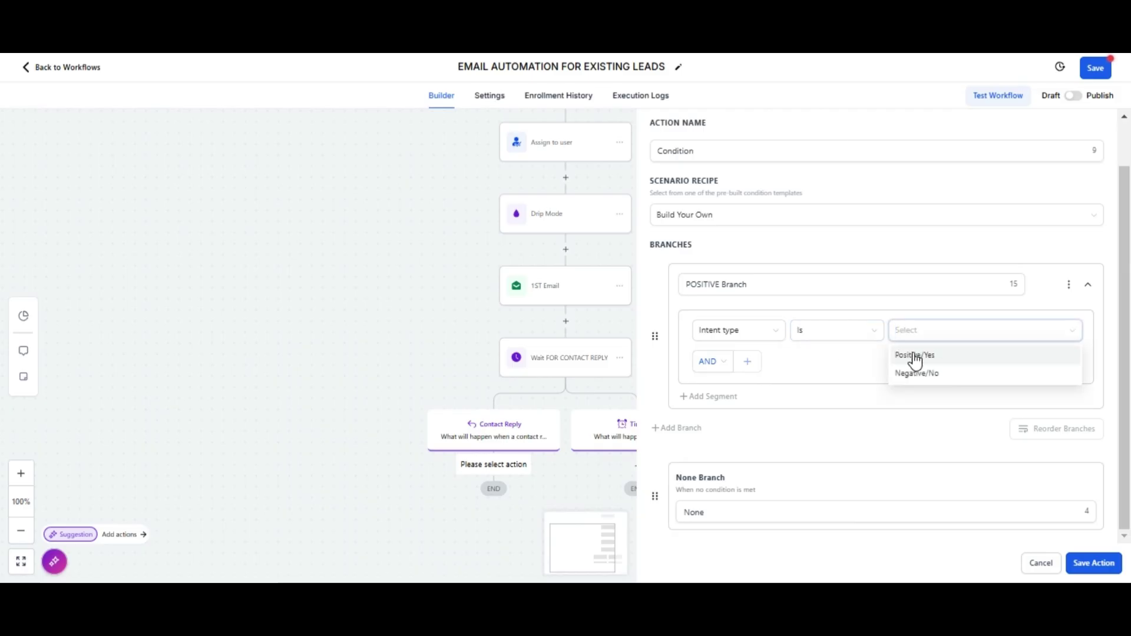
click(911, 356)
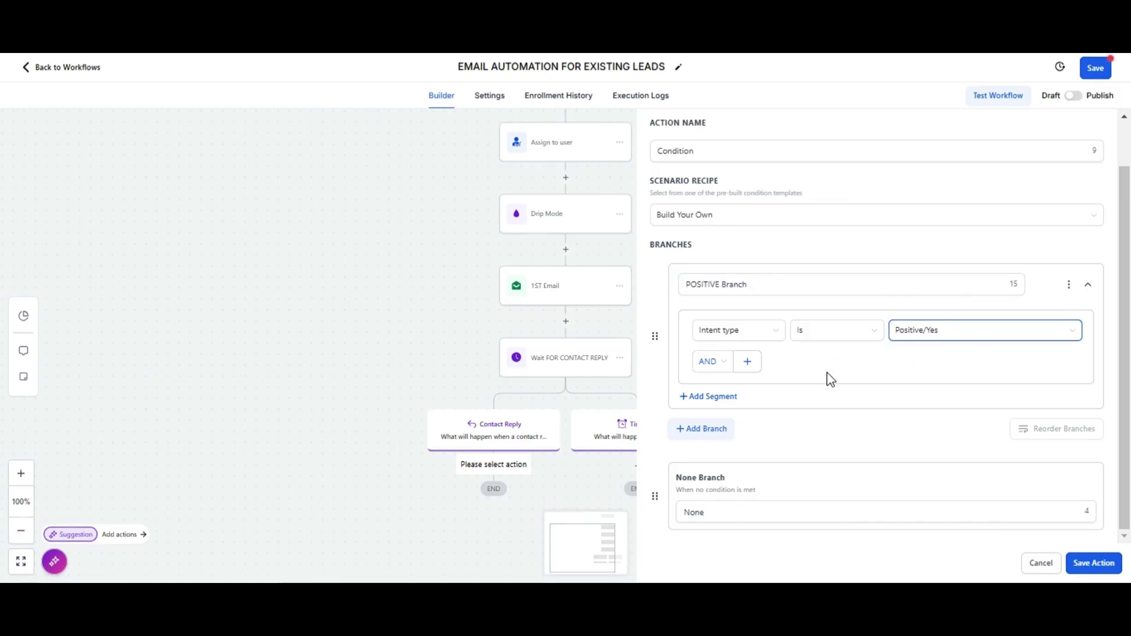
Step: Add a second branch to the condition and name it "NOT POPSITIVE Branch"
click(705, 429)
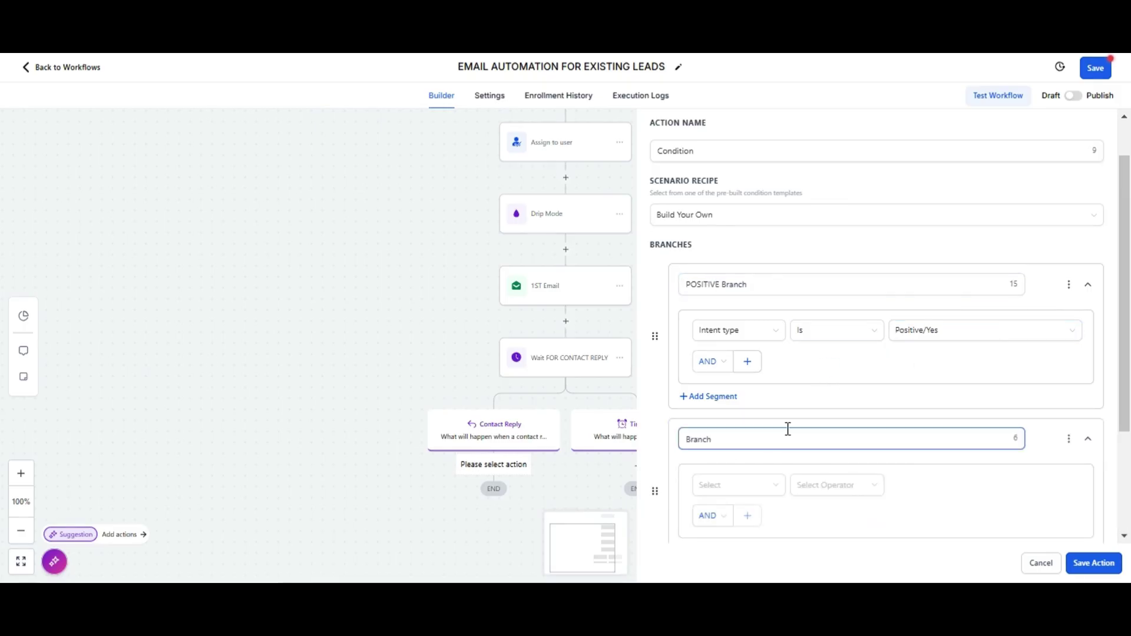
scroll(745, 412, down, 1)
click(685, 356)
text(NOT POP)
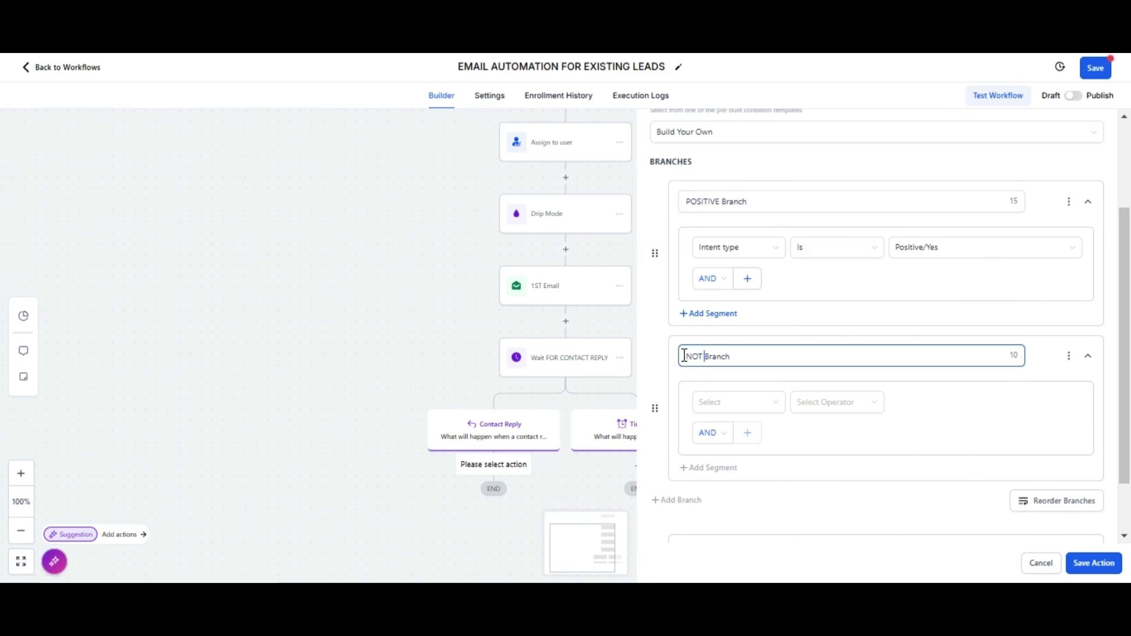
text(SITIVE)
Step: Set the second branch's condition to the contact reply's Intent type Is not Positive/Yes
click(771, 408)
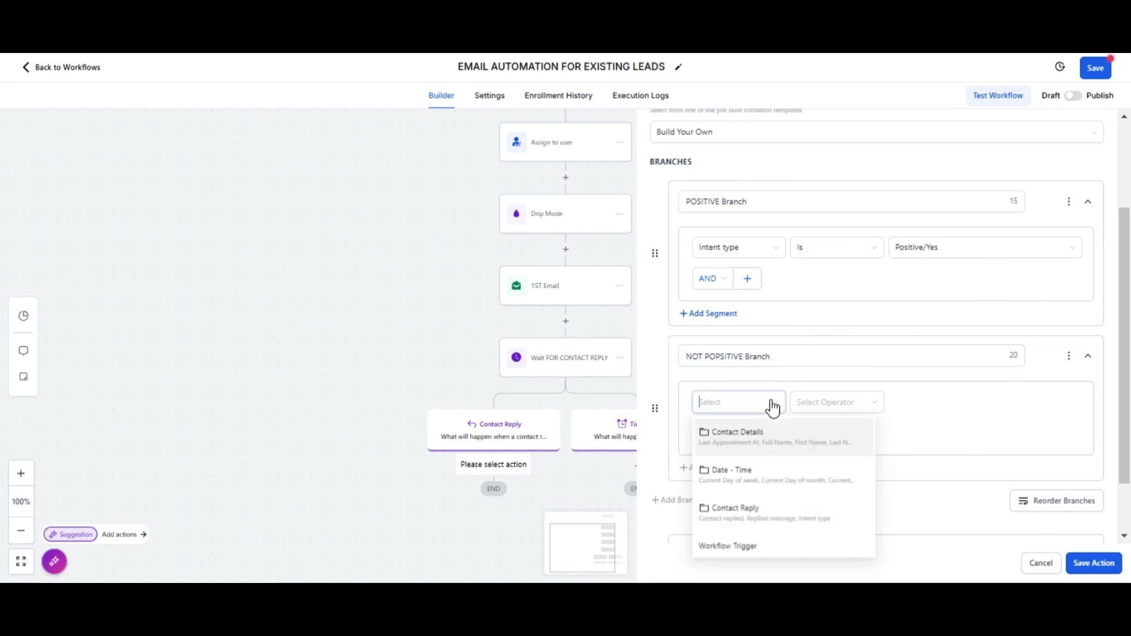
click(747, 510)
click(741, 499)
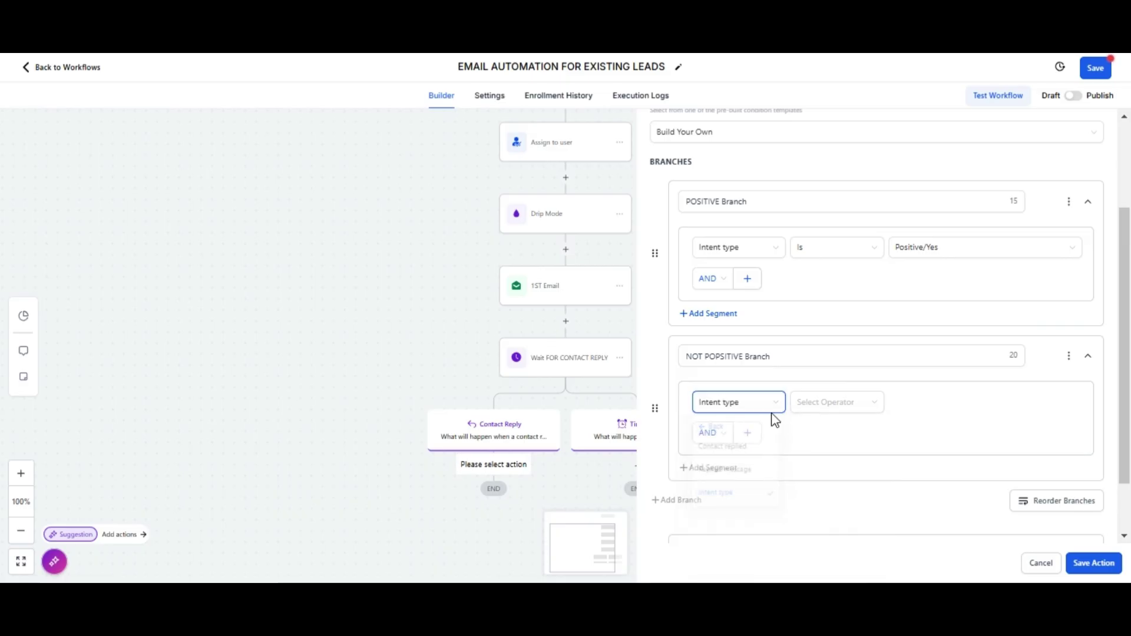
click(802, 404)
click(839, 445)
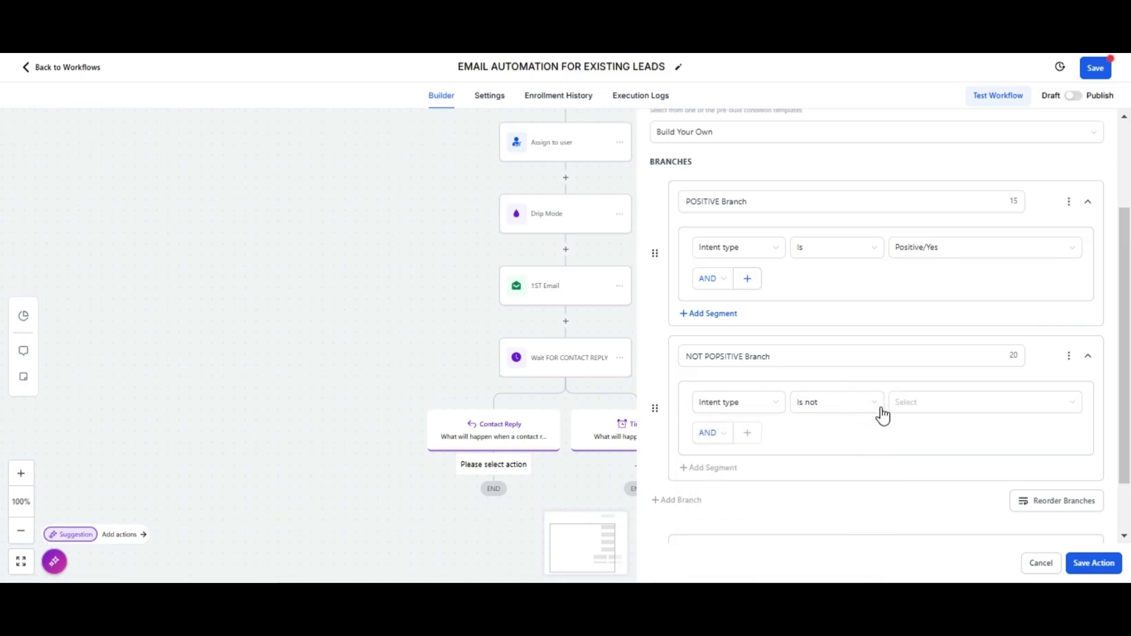
click(901, 405)
click(916, 427)
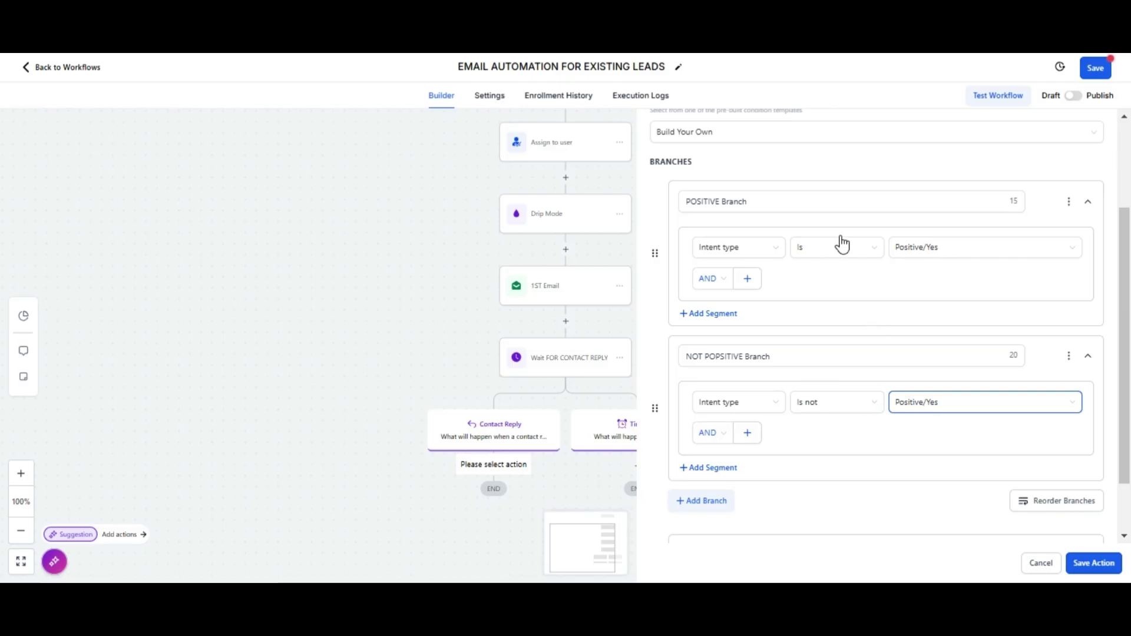
click(730, 356)
scroll(760, 371, down, 1)
scroll(766, 364, down, 1)
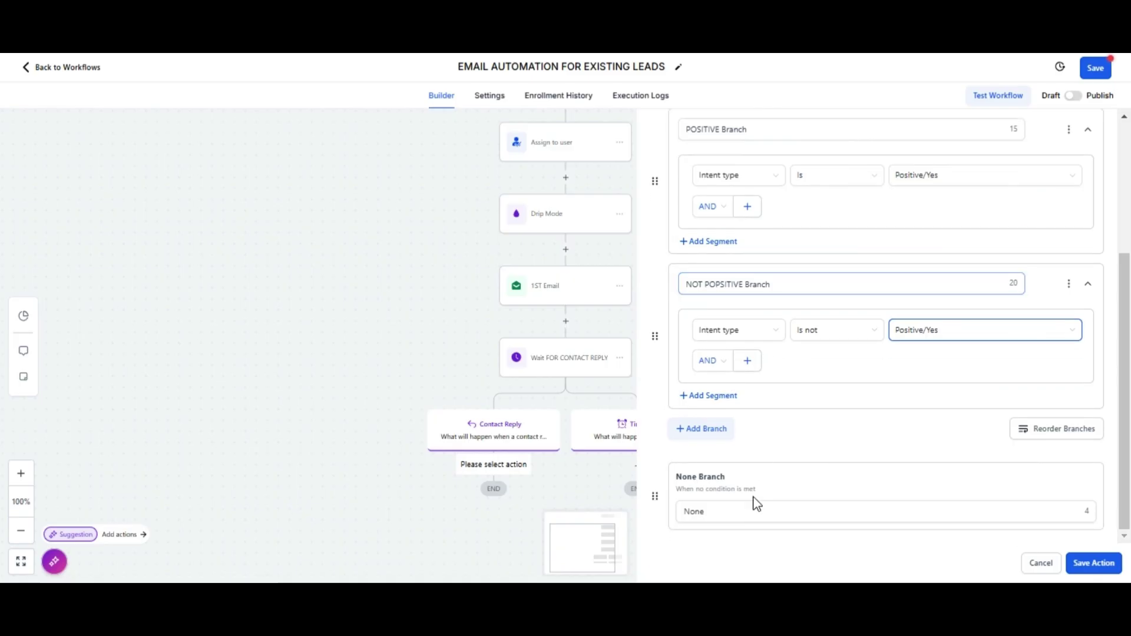
Step: Rename the condition's fallback branch "None REPLIED" and save the condition action
click(688, 512)
text(REPLIED)
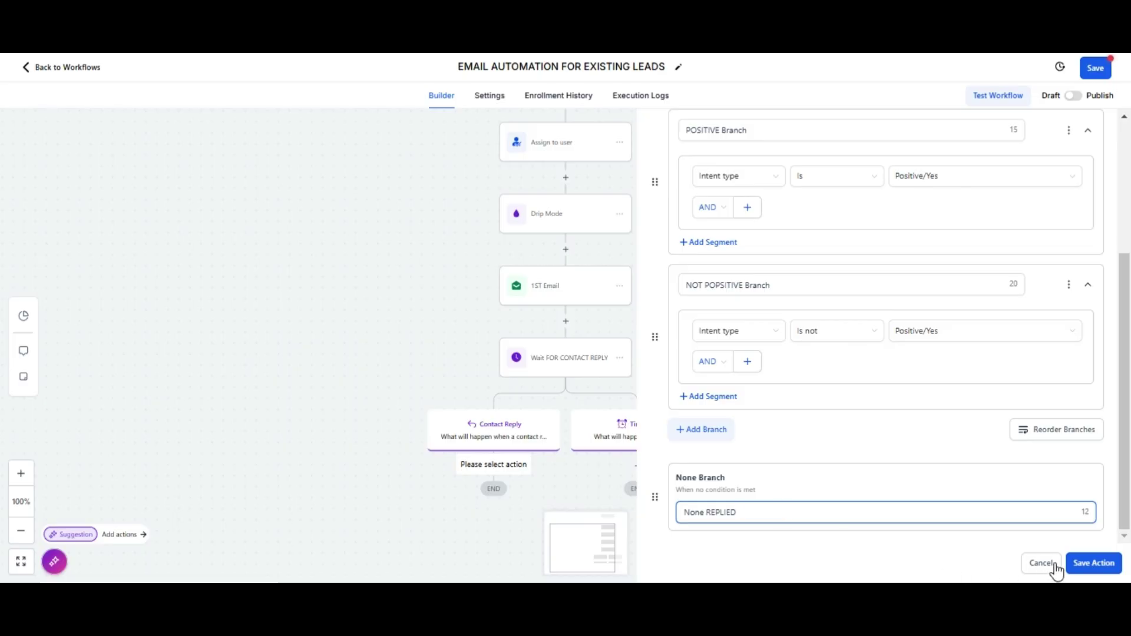
click(1093, 563)
Step: Add a Send Email action under the POSITIVE Branch and name it "CONTACT REPLIED"
scroll(734, 435, down, 5)
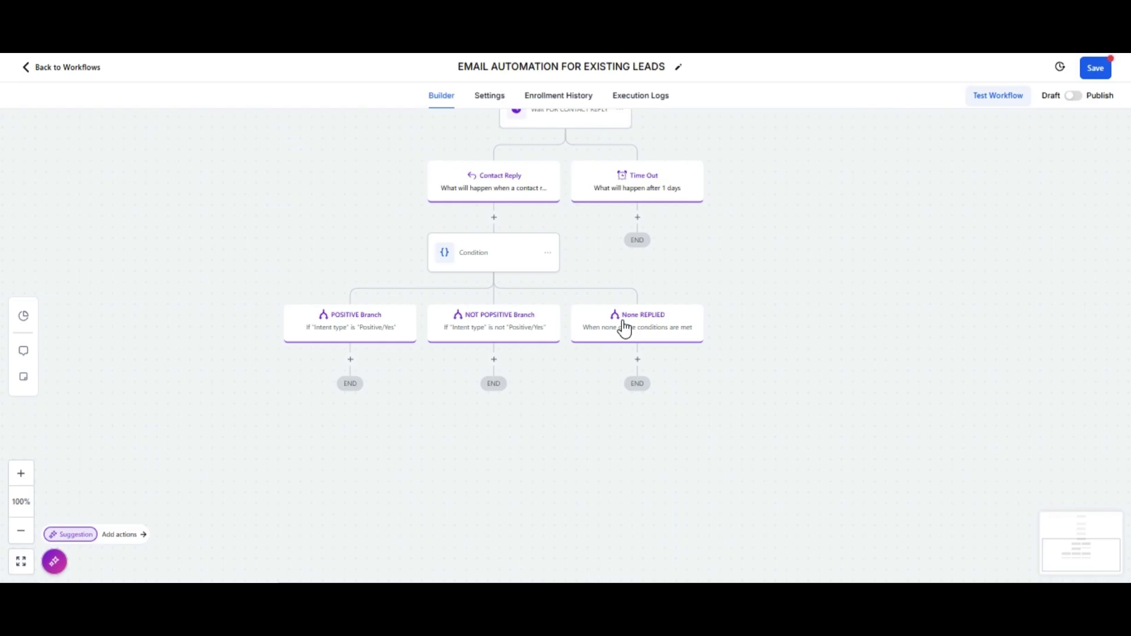
scroll(615, 324, down, 1)
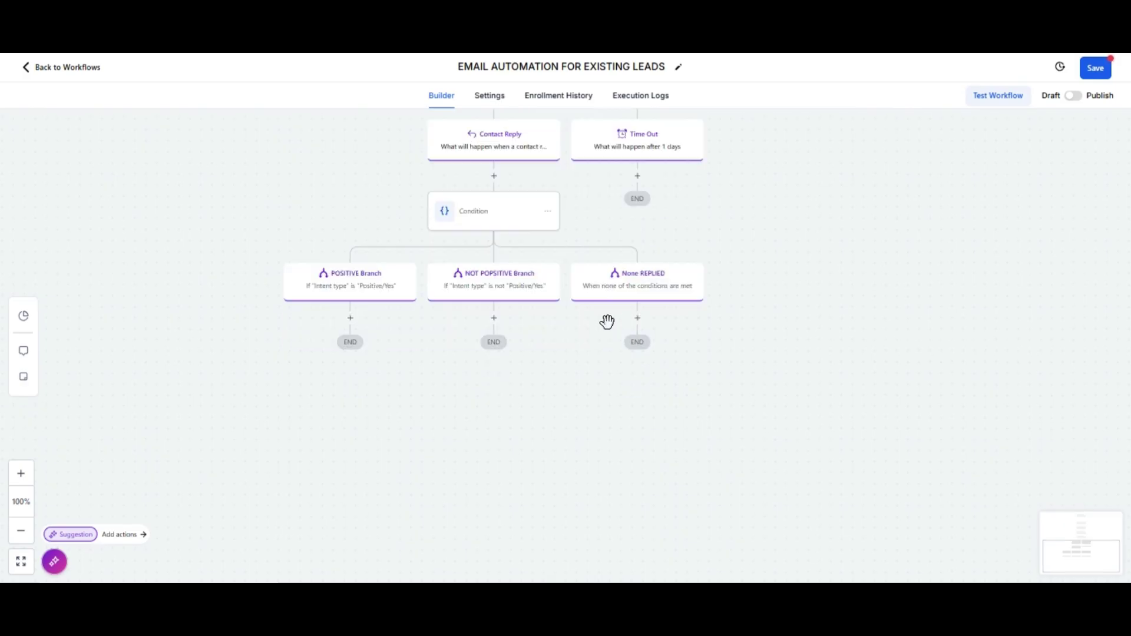
click(351, 318)
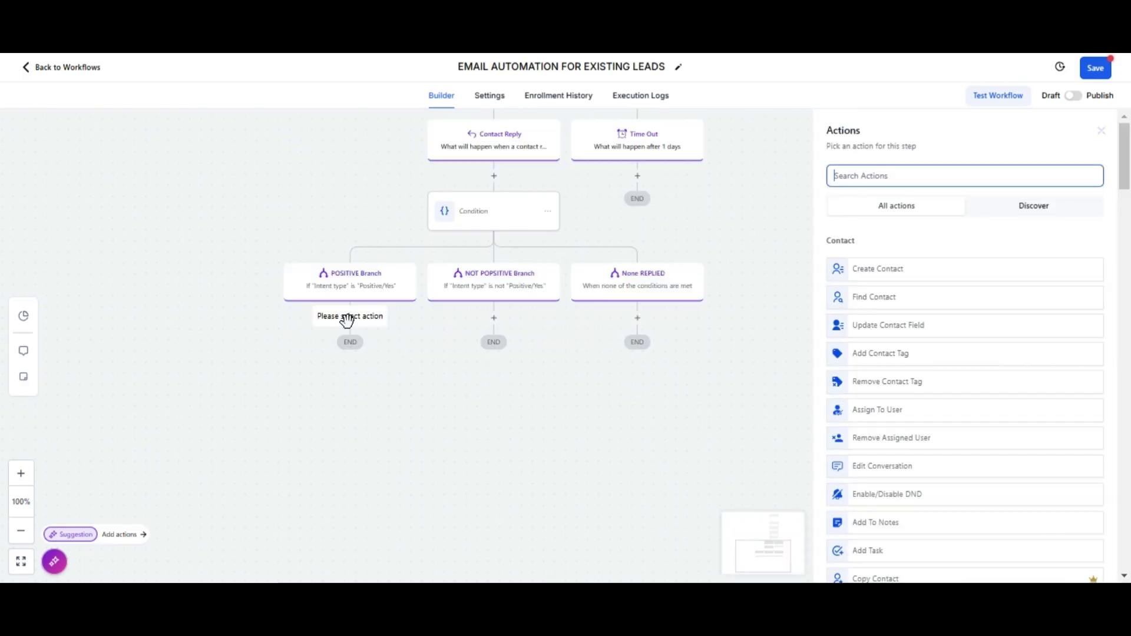
text(EMAIL)
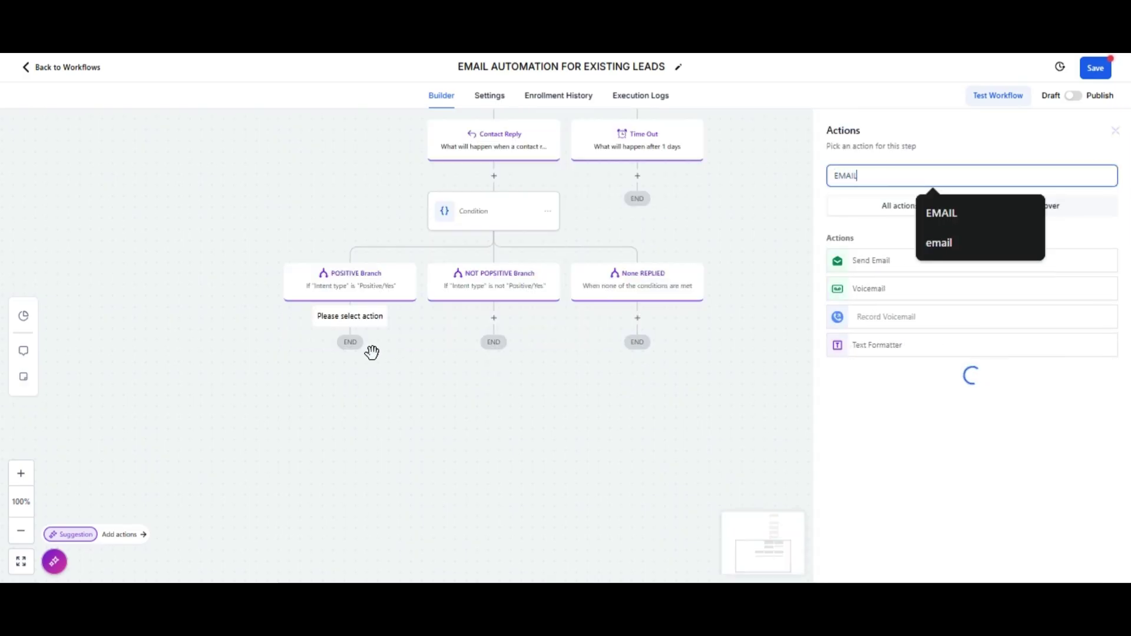
click(880, 266)
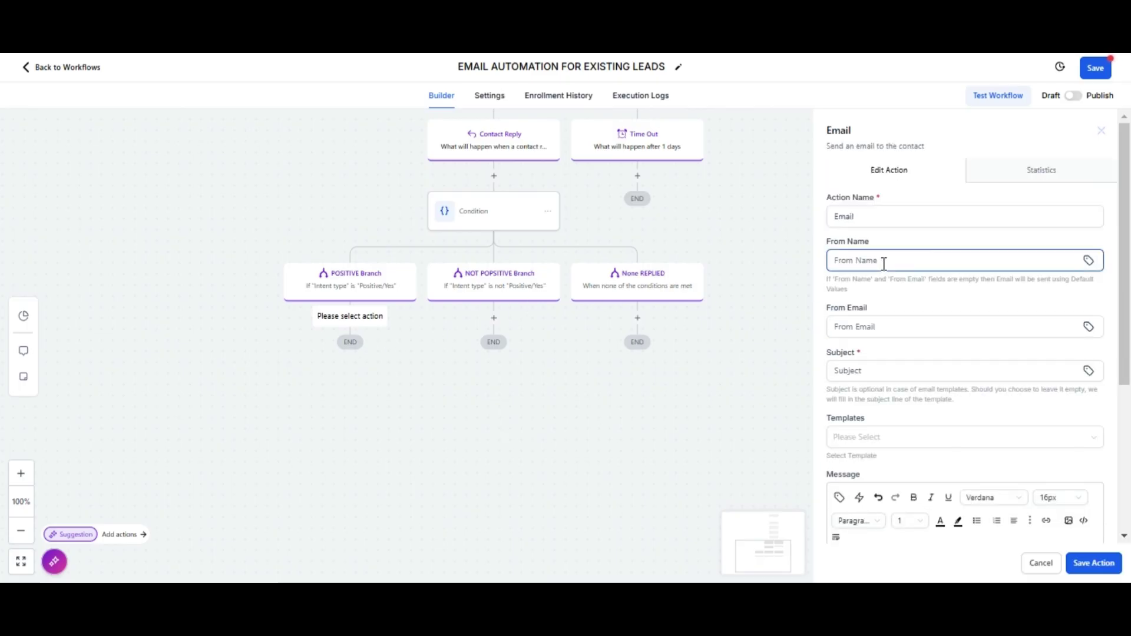
click(832, 219)
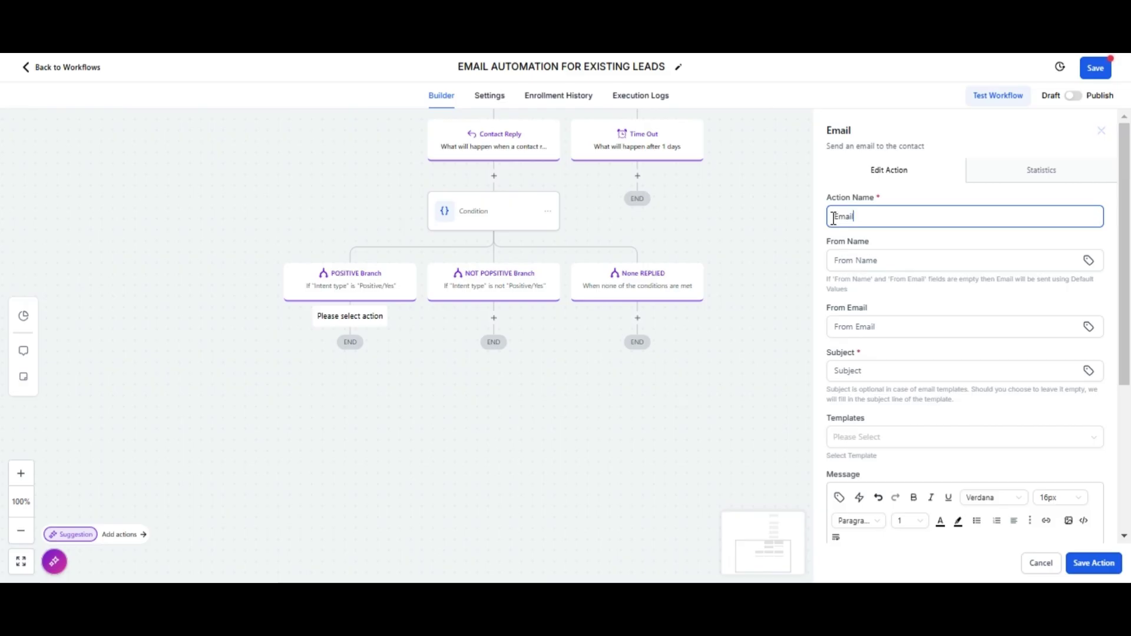
key(ctrl+a)
text(CONTACT REPLIED)
Step: Fill in the sender's name and e-mail address for the CONTACT REPLIED email
click(913, 259)
click(924, 298)
click(887, 325)
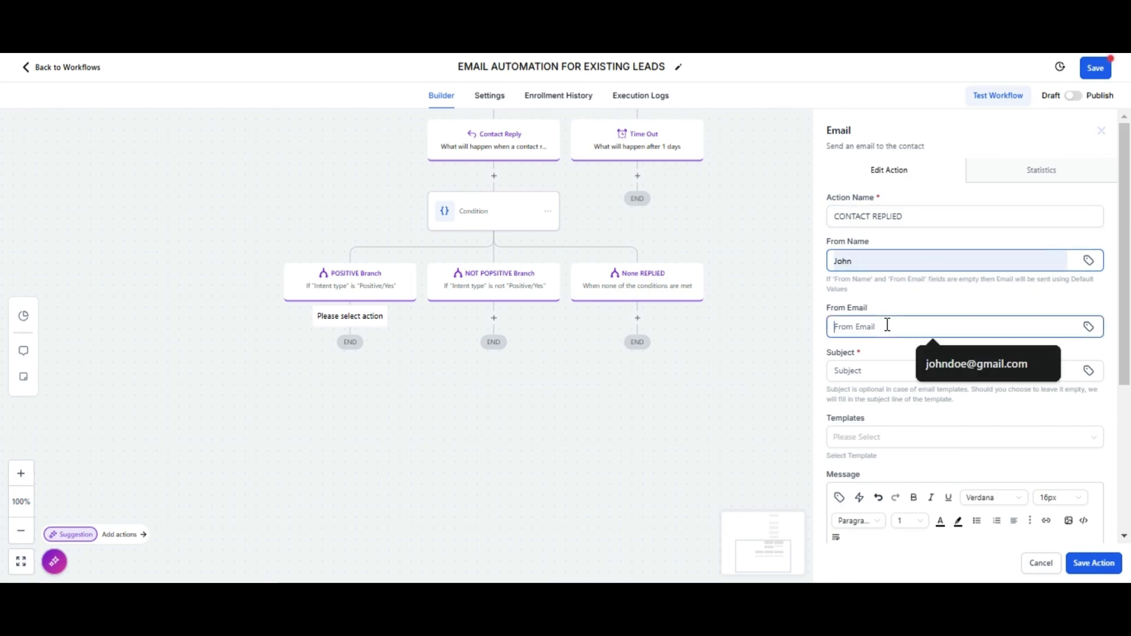
click(923, 358)
Step: Set the email's subject to "GREAT, THANKS WE WILL CONTACT YOU SHORTLY." and its message to "EMAIL BODY", saving the action
click(884, 370)
text(G)
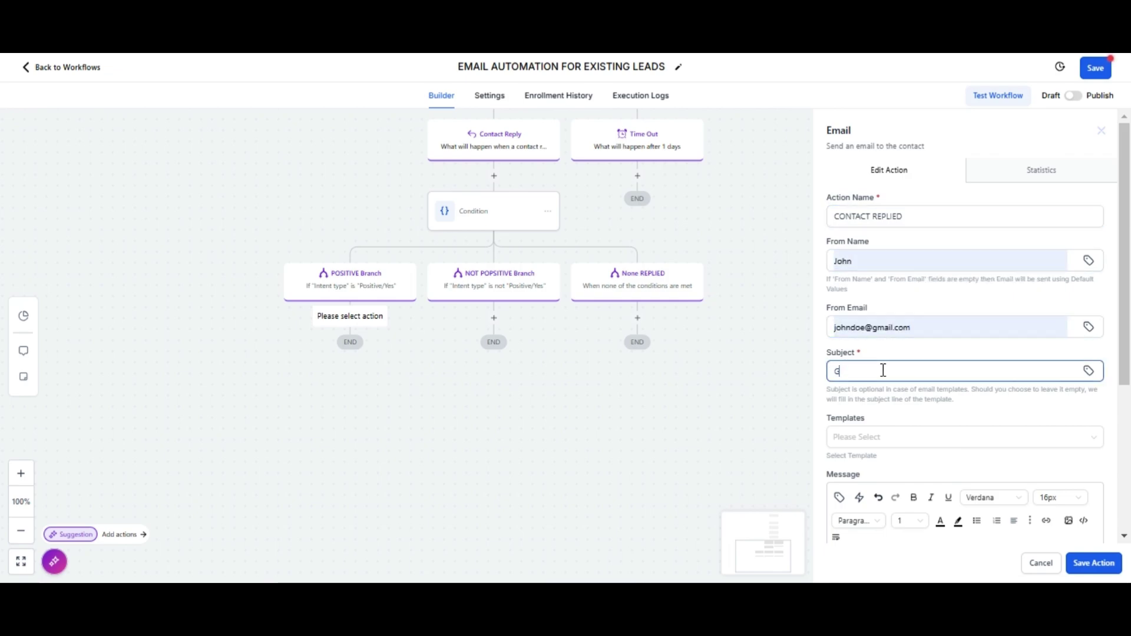
text(REAT, THANKS WE WILL CONTACT YOU SHO)
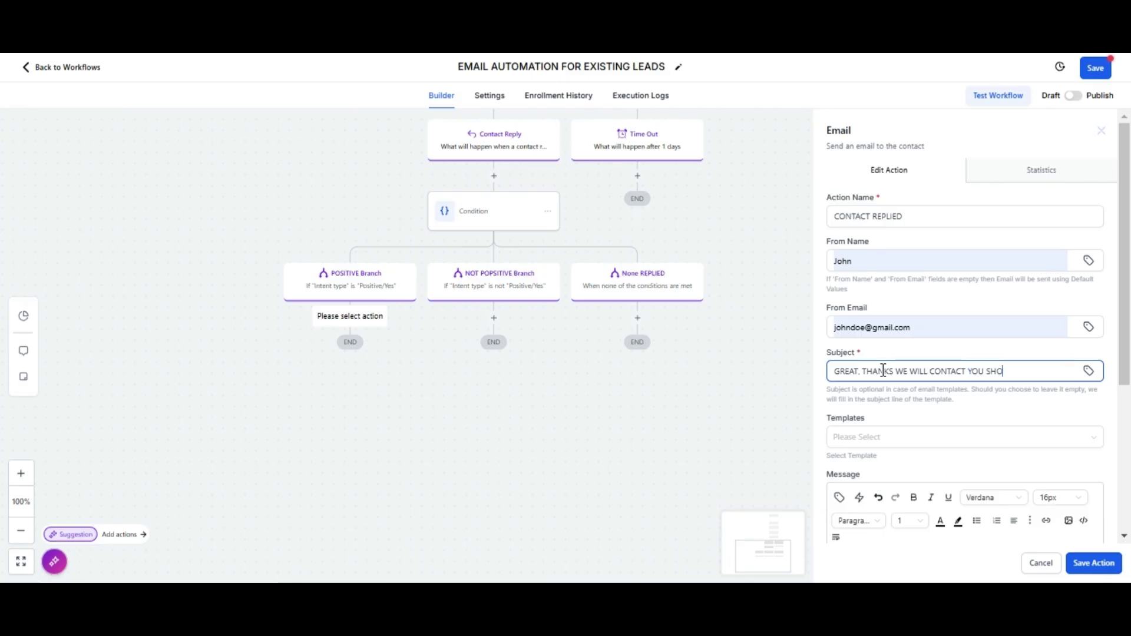
text(RTLY.)
scroll(883, 369, down, 3)
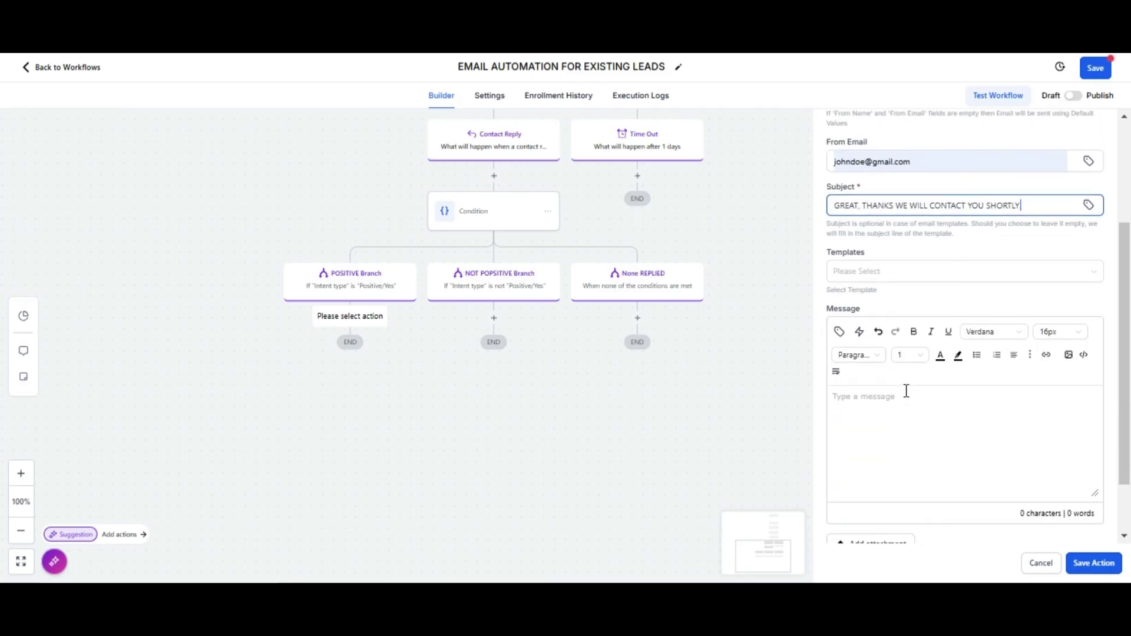
click(879, 411)
text(E)
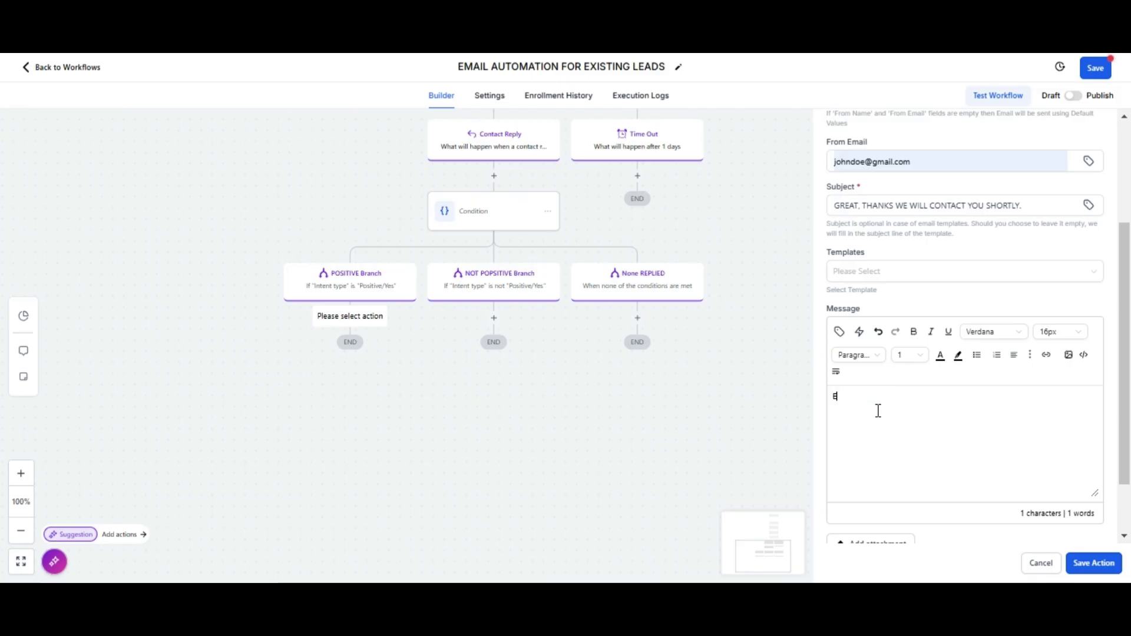
text(MAIL BODY)
click(1092, 563)
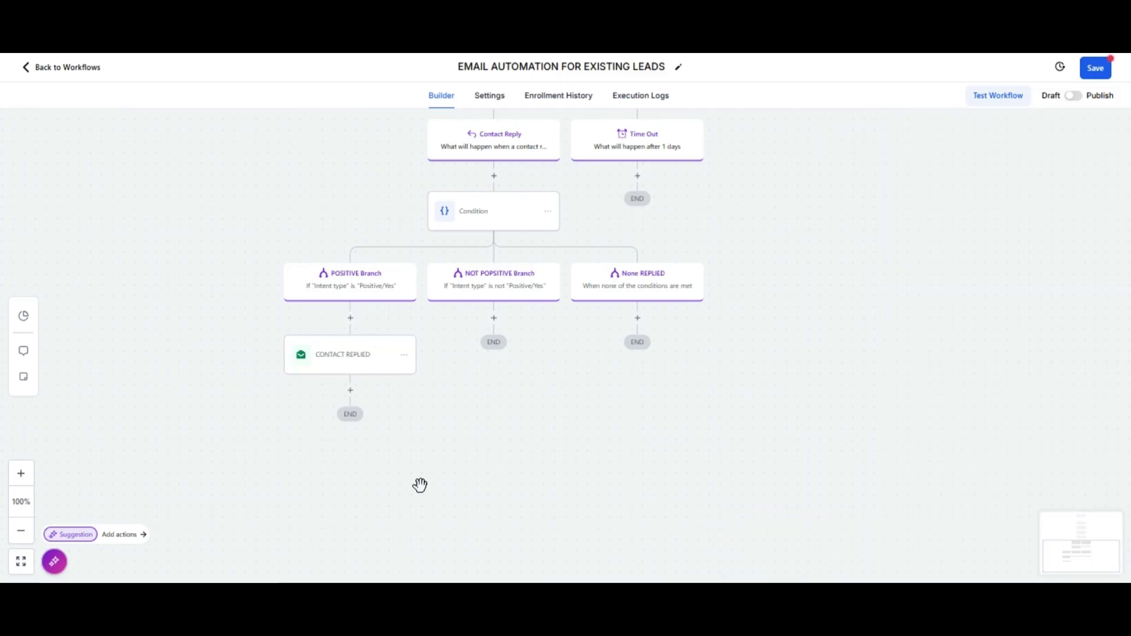
Step: Add a Send Internal Notification action below CONTACT REPLIED with Email as the notification type
click(350, 391)
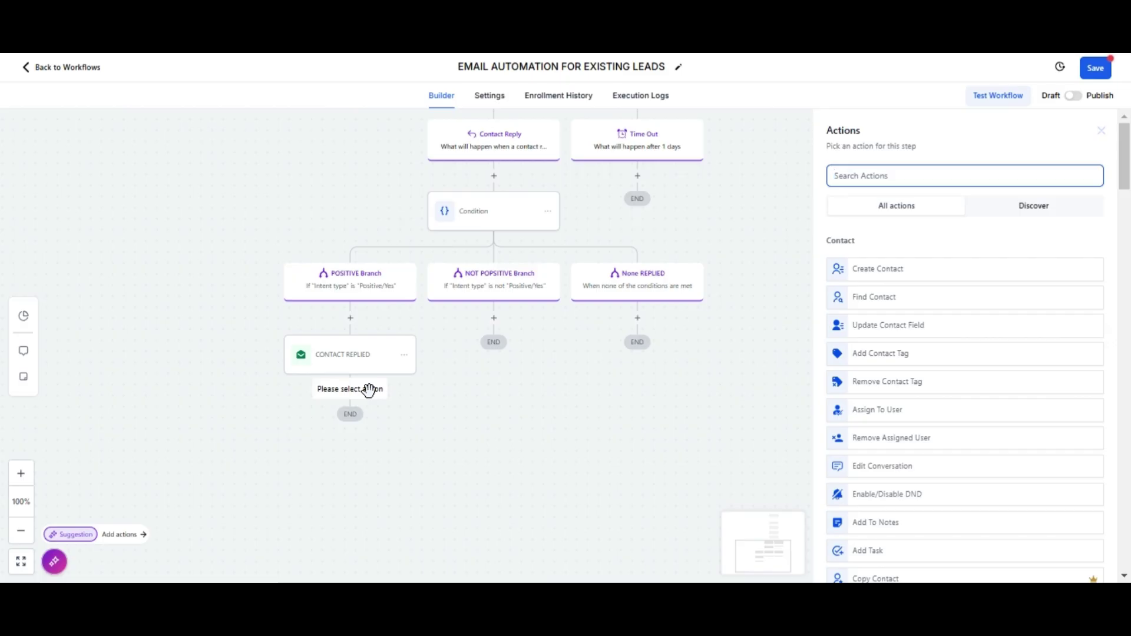
text(INTER)
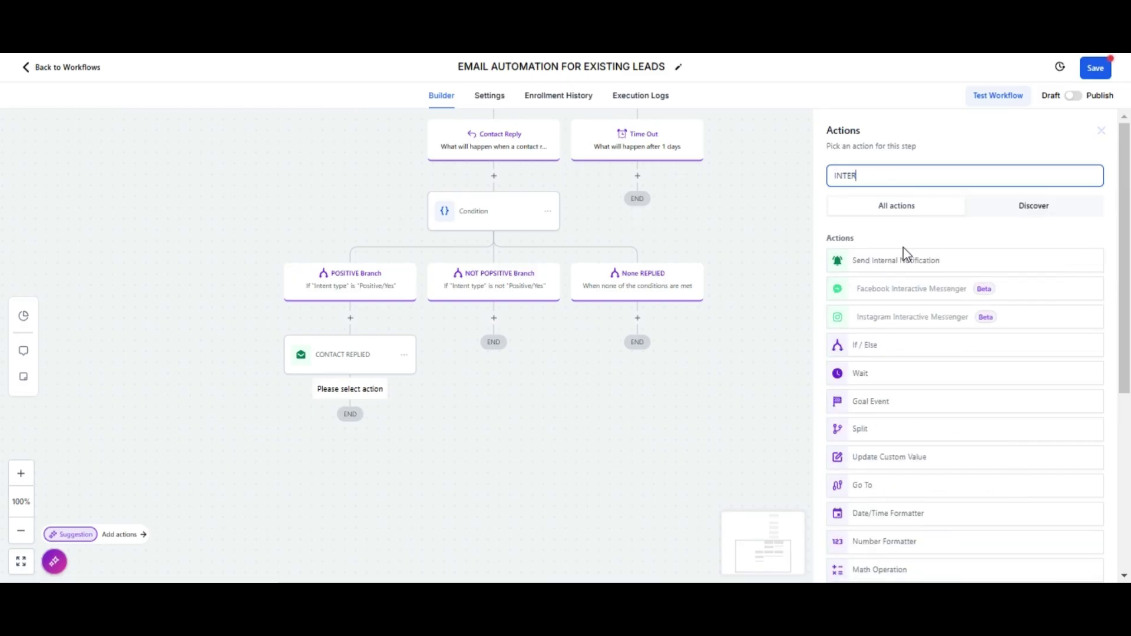
click(896, 260)
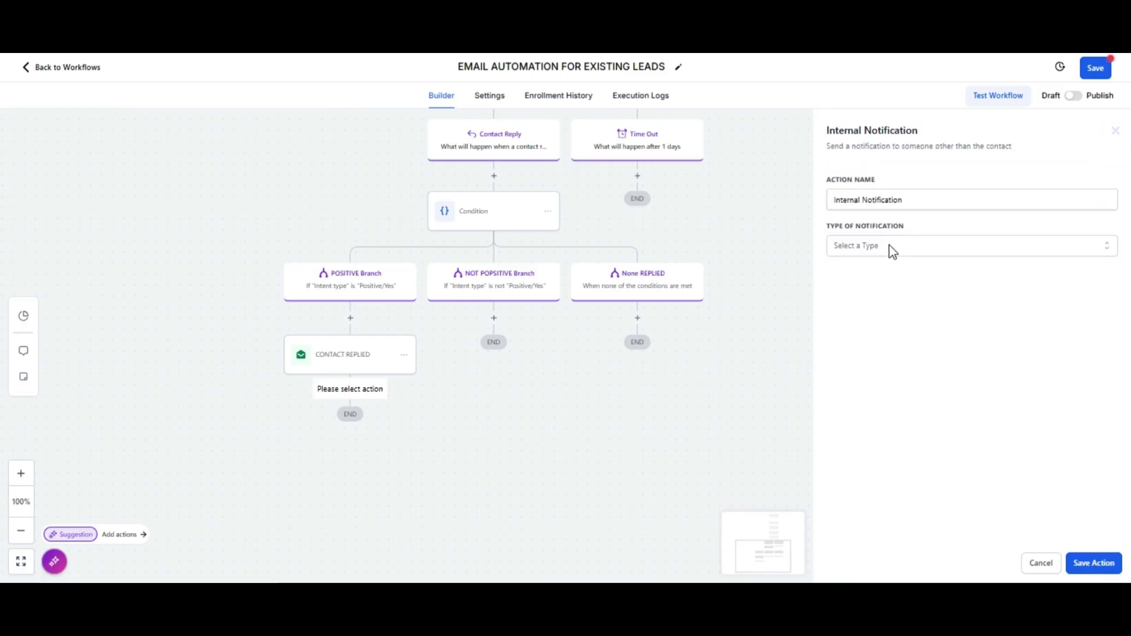
click(889, 245)
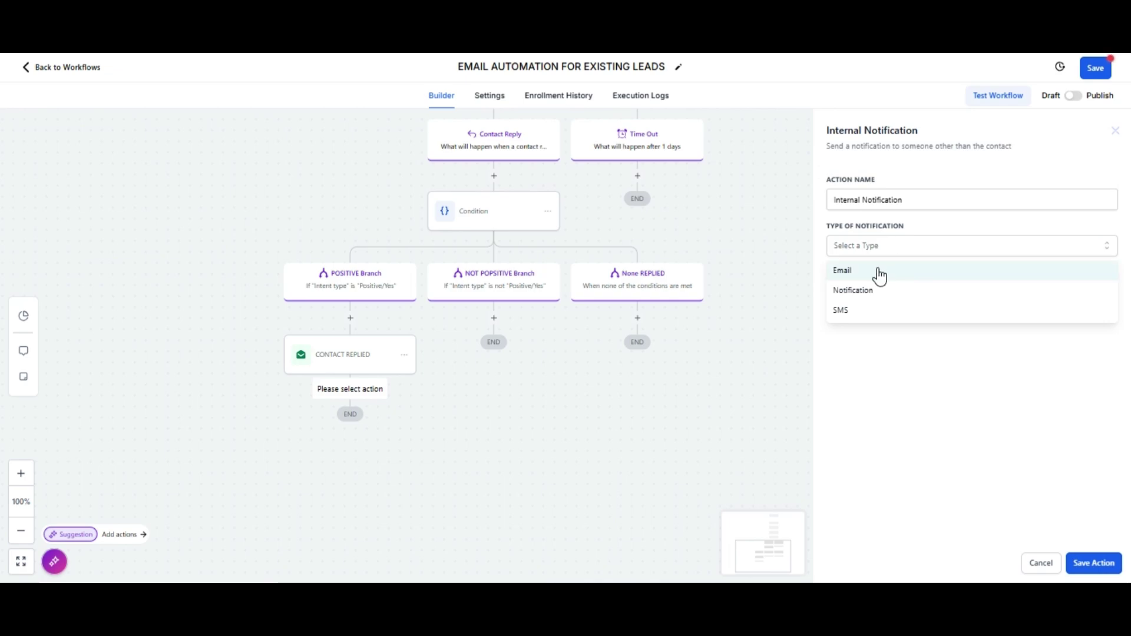
click(893, 271)
Step: Fill in the notification's sender name and e-mail address, and set its recipient user type to Assigned User
click(883, 310)
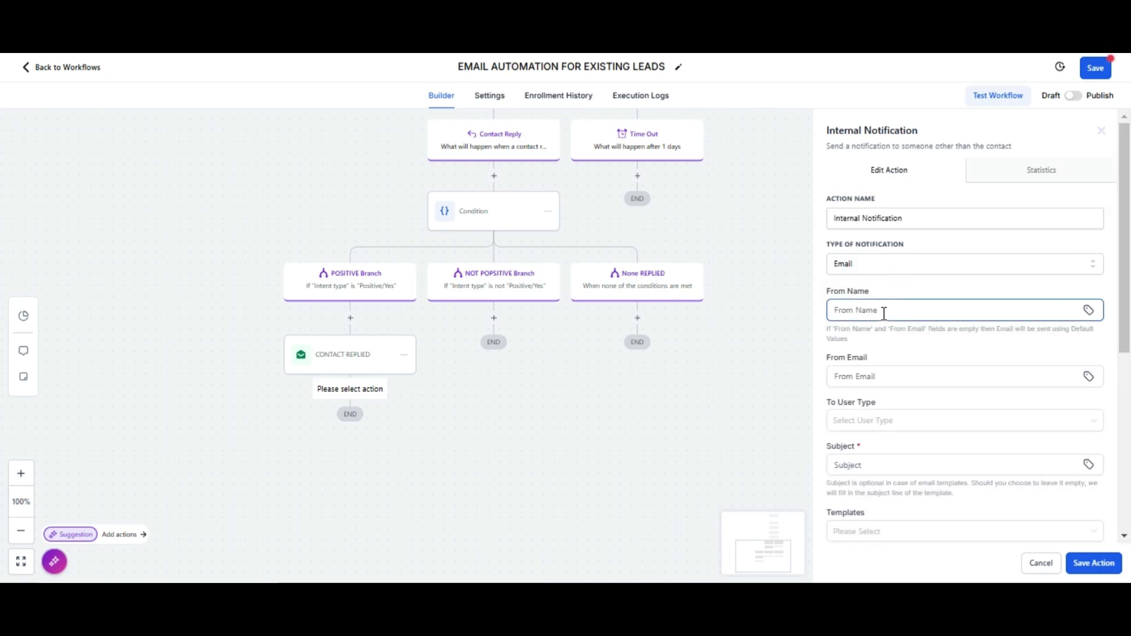
text(John)
click(891, 375)
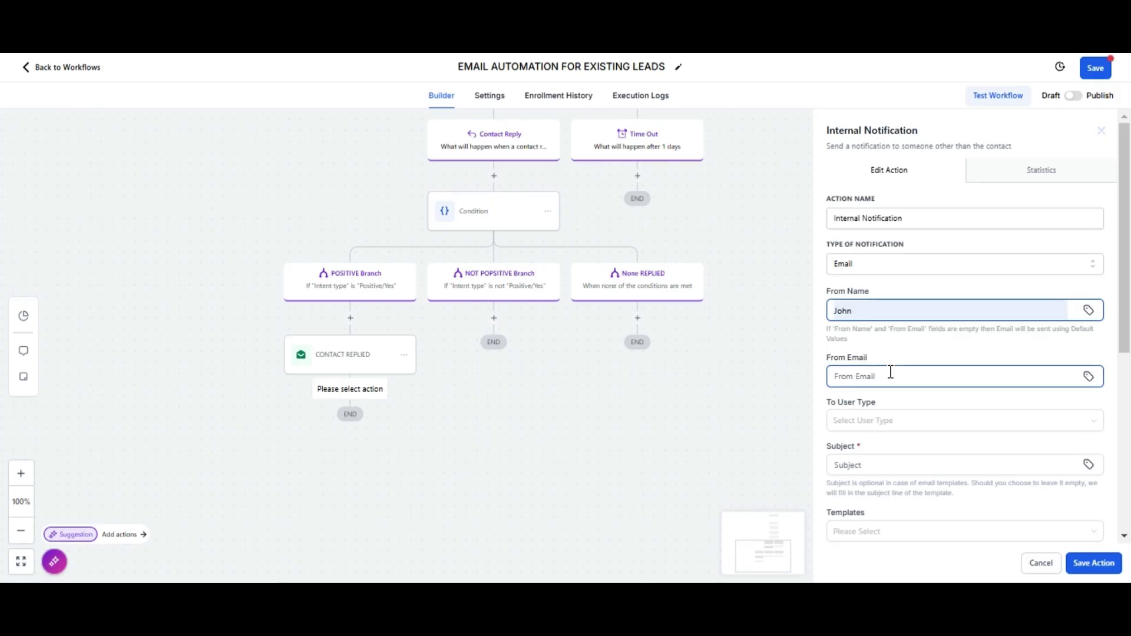
click(942, 408)
scroll(919, 362, down, 2)
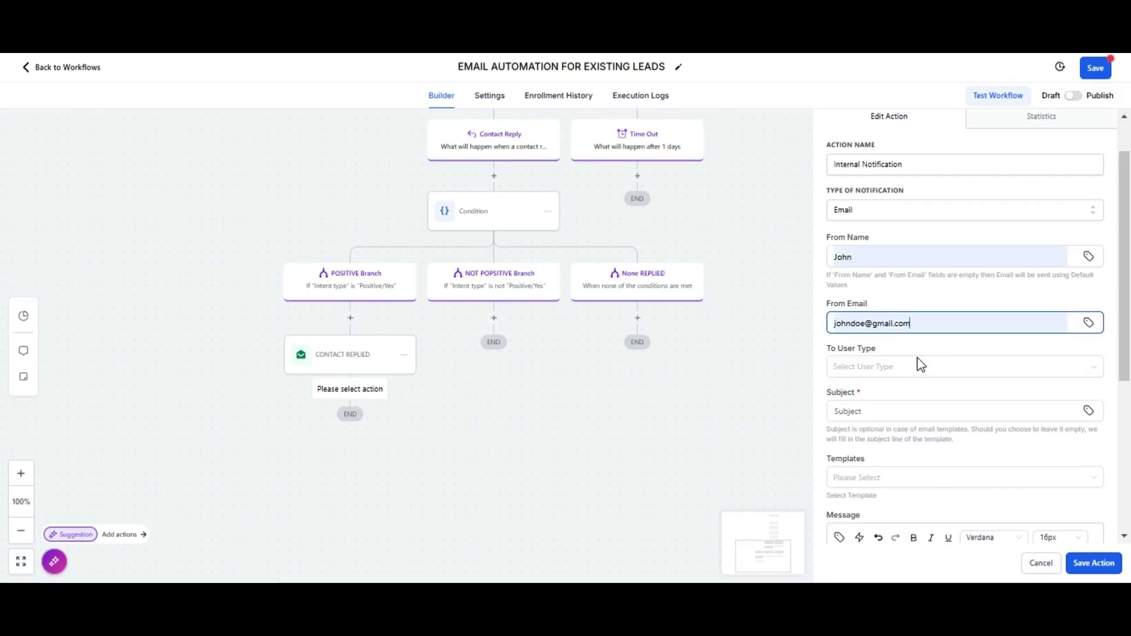
scroll(920, 365, down, 2)
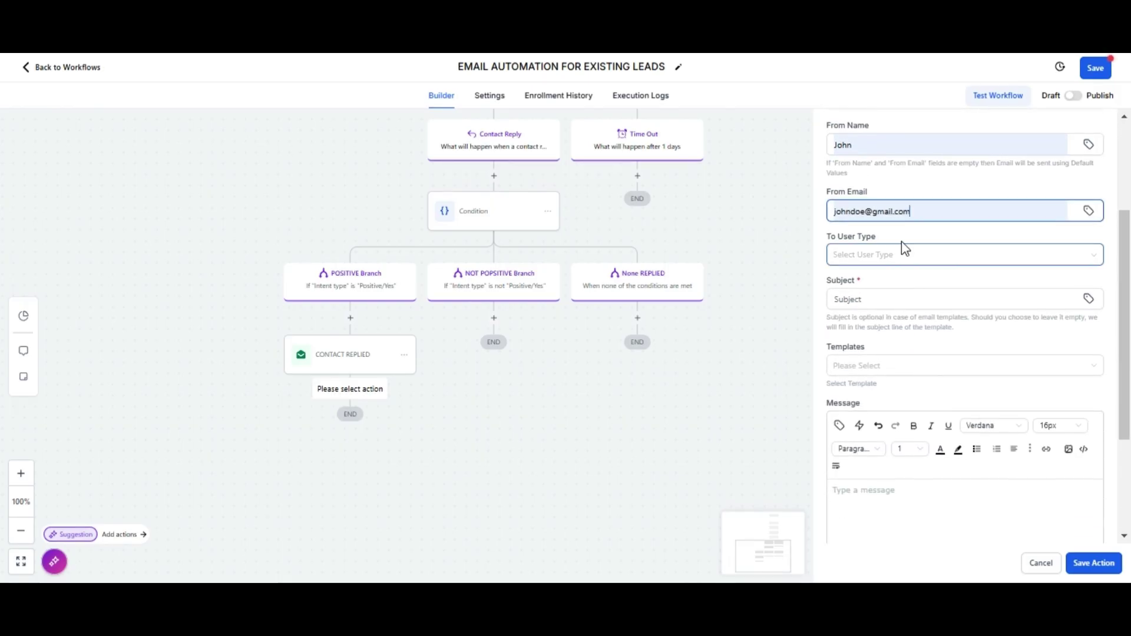
click(898, 261)
click(871, 301)
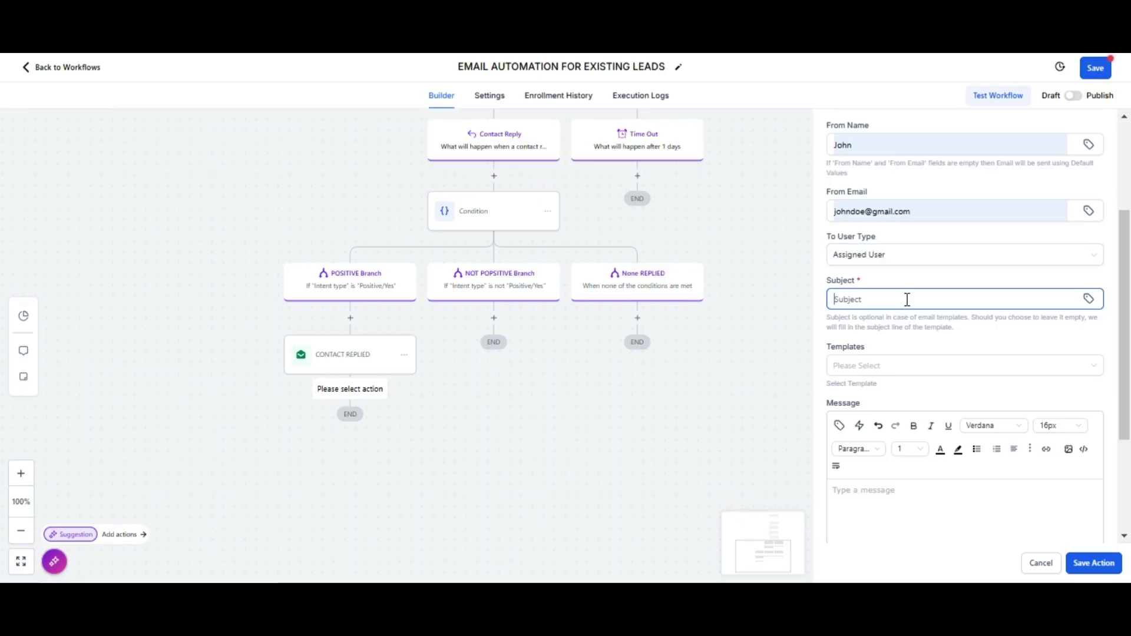
Step: Set the notification's subject to "{{contact.name}} REPLIED POSITIVELY ON EMAIL FOLLOW-UPS", using the contact name custom value
click(1088, 299)
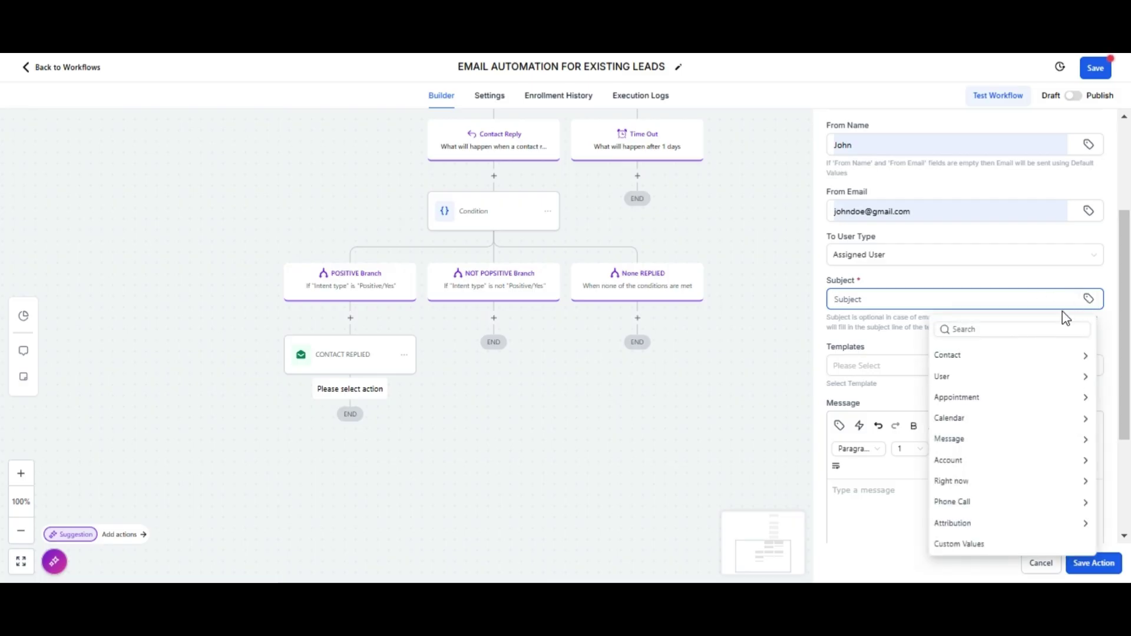
click(1021, 356)
click(957, 374)
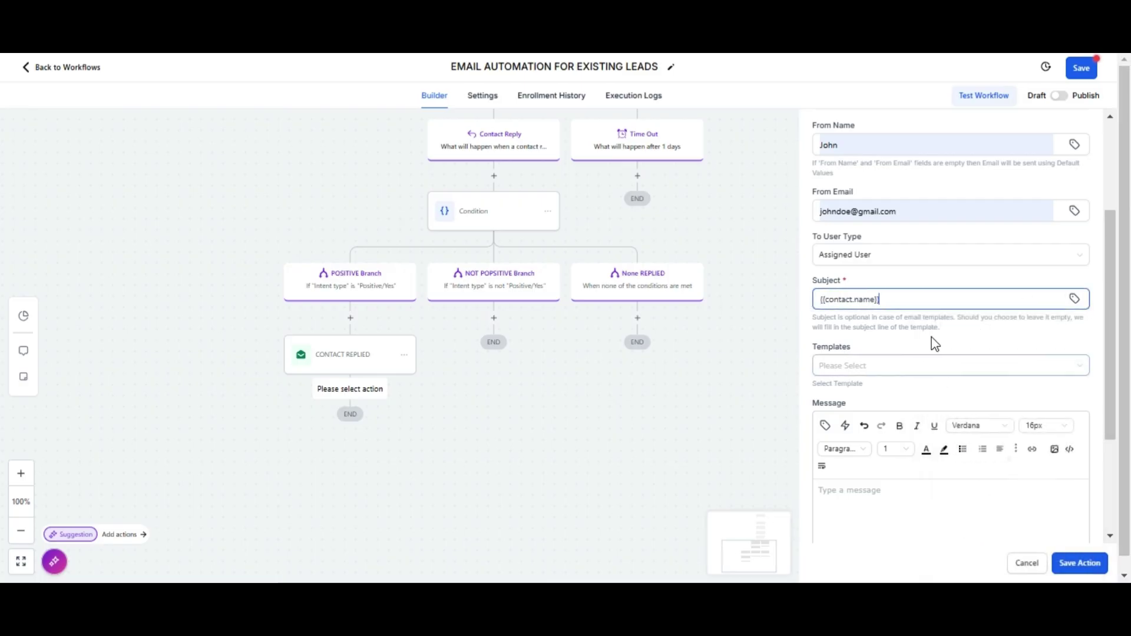
text(REPLIE)
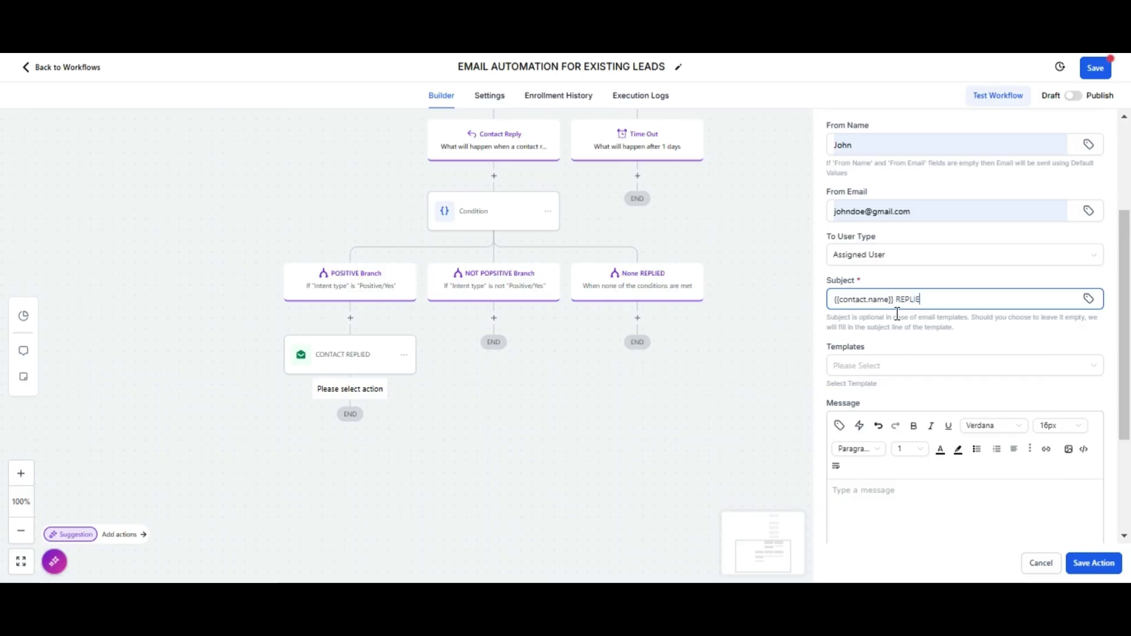
text(D POSITIVELY ON EMAIL FOLLOW-UPS)
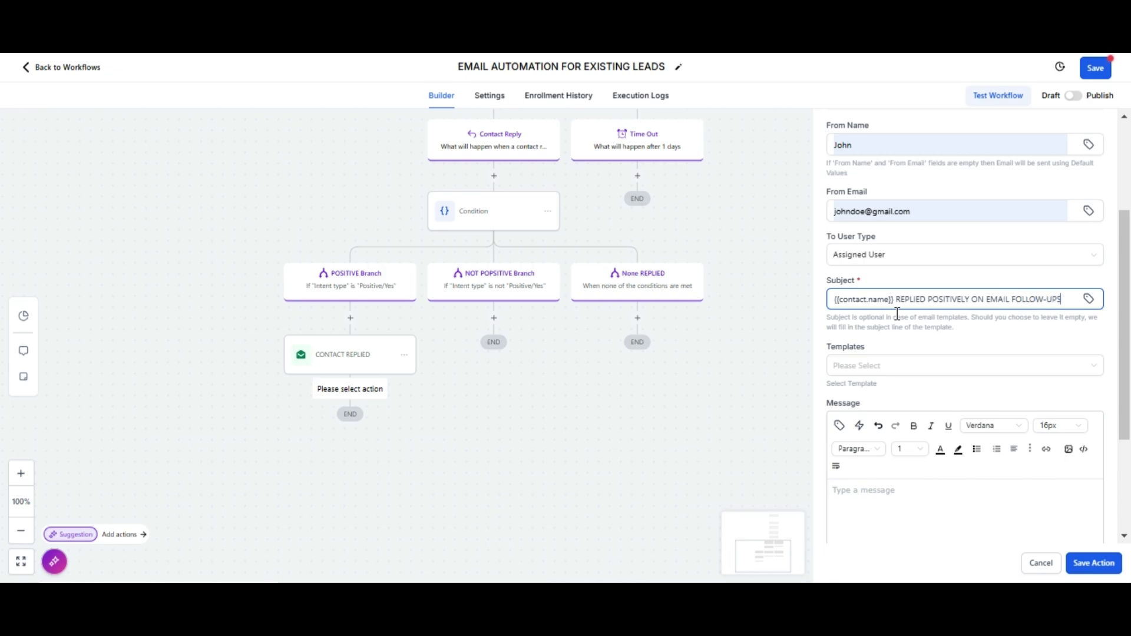
Step: Write the notification message "HI, PLEASE CHECK RESPONSE FROM {{contact.name}}" using the contact name custom value, and save the action
click(863, 491)
text(H)
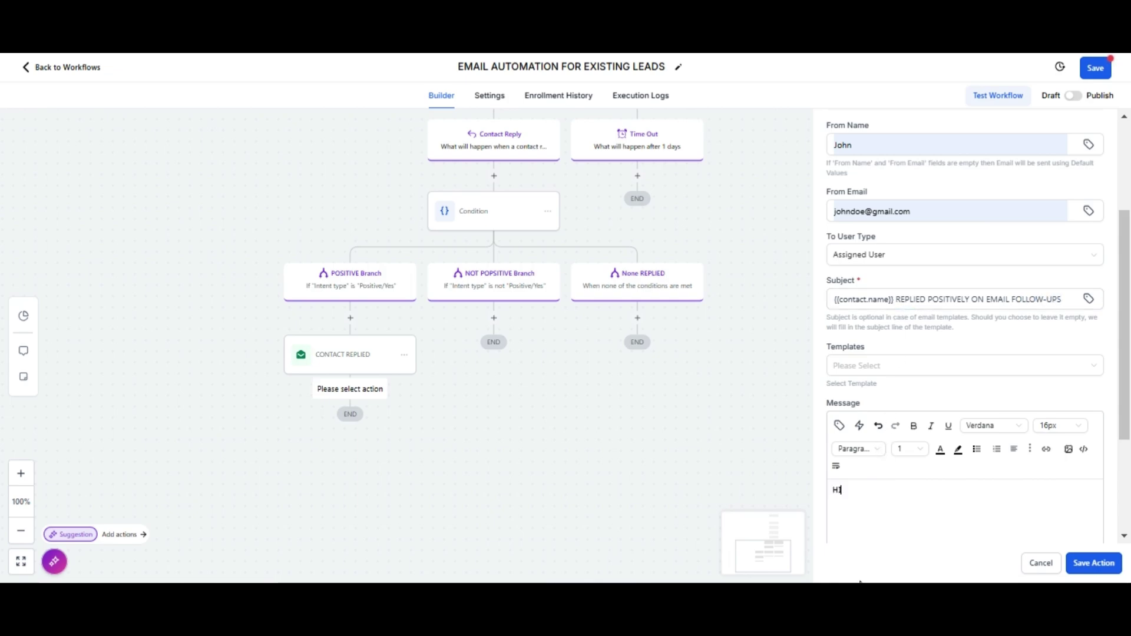
text(I, PLEASE CHECK RESPONSE FROM)
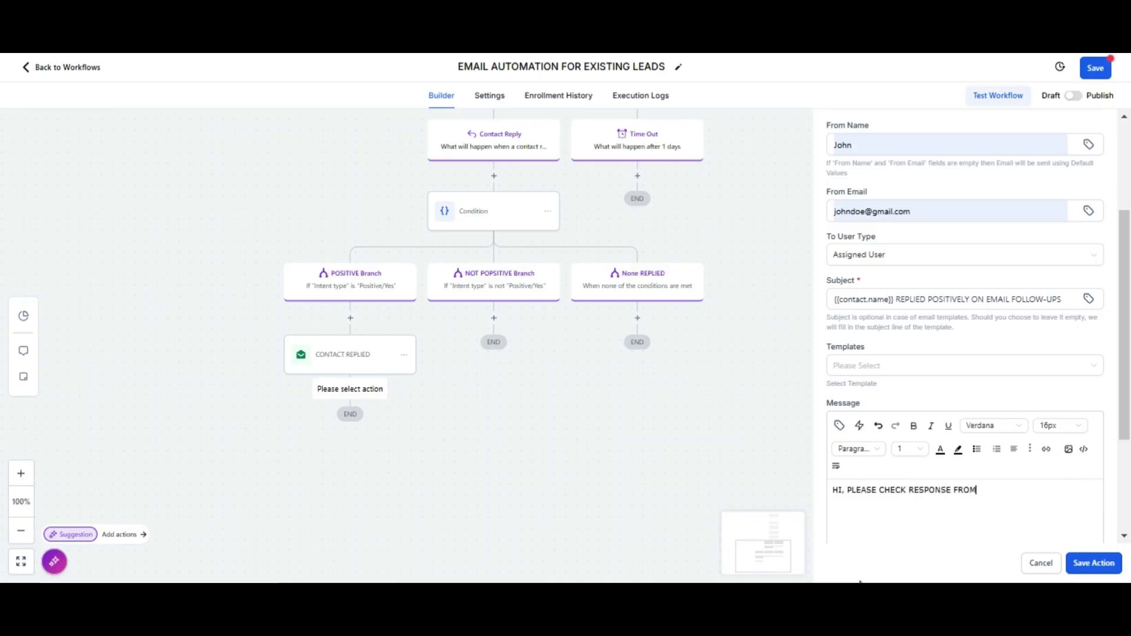
click(839, 425)
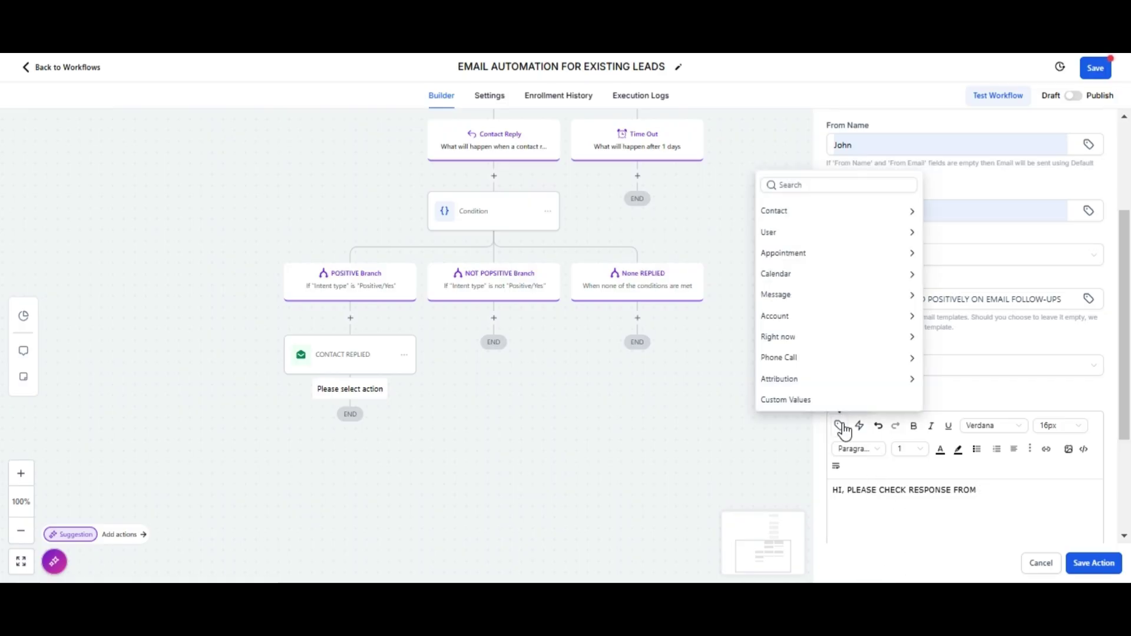
click(907, 212)
click(871, 192)
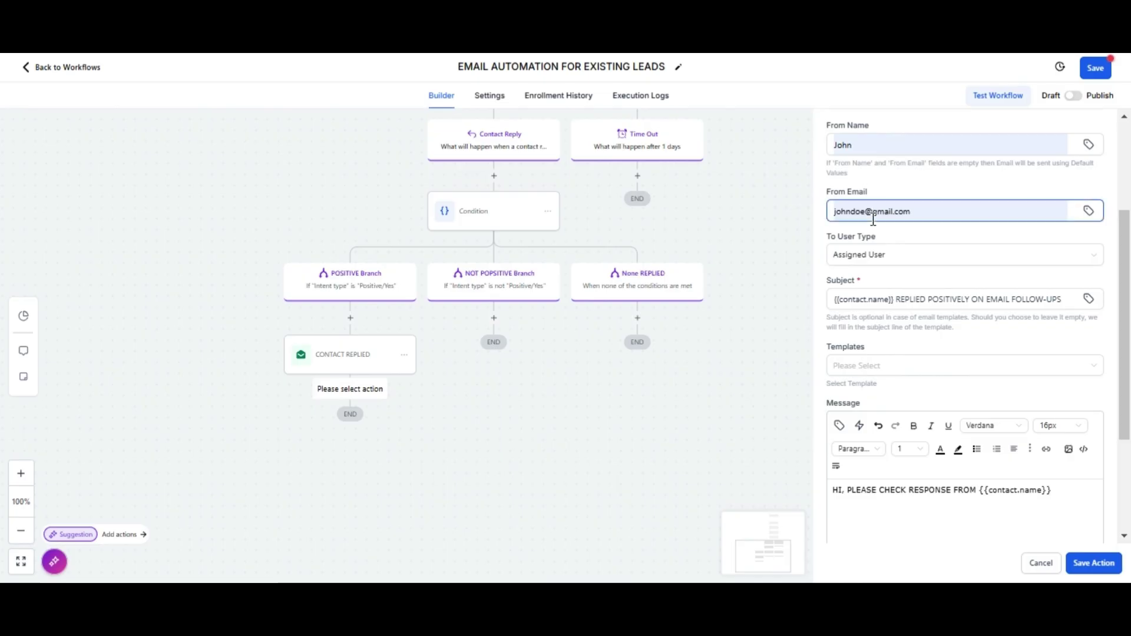
click(1093, 563)
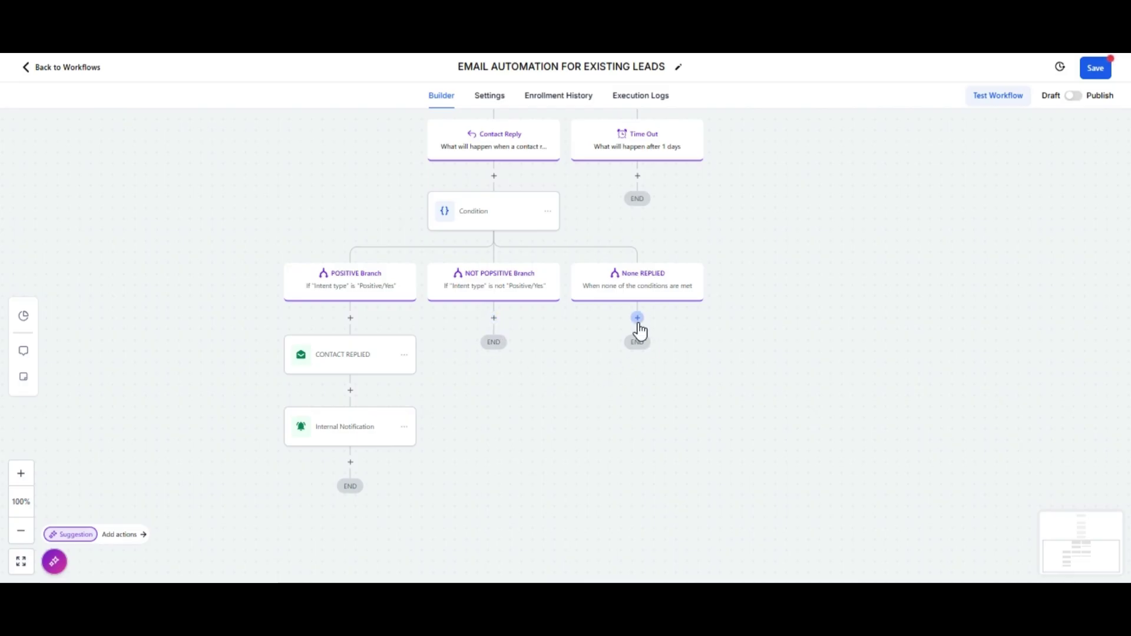
Step: Copy the Drip Mode action from the main path into the None REPLIED branch
scroll(665, 371, up, 5)
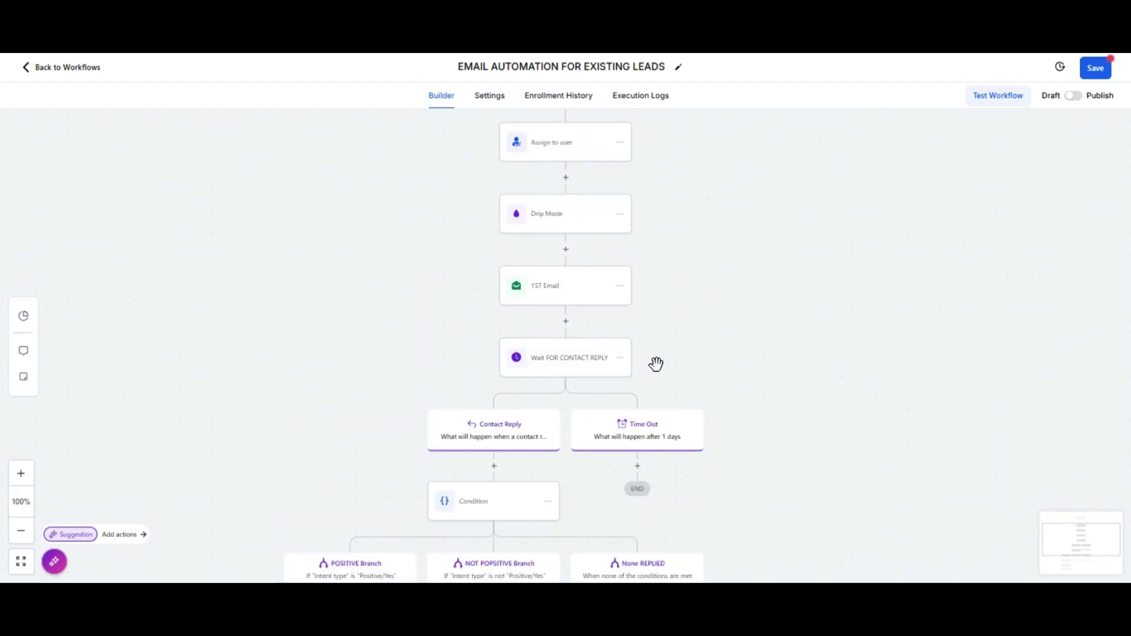
click(620, 214)
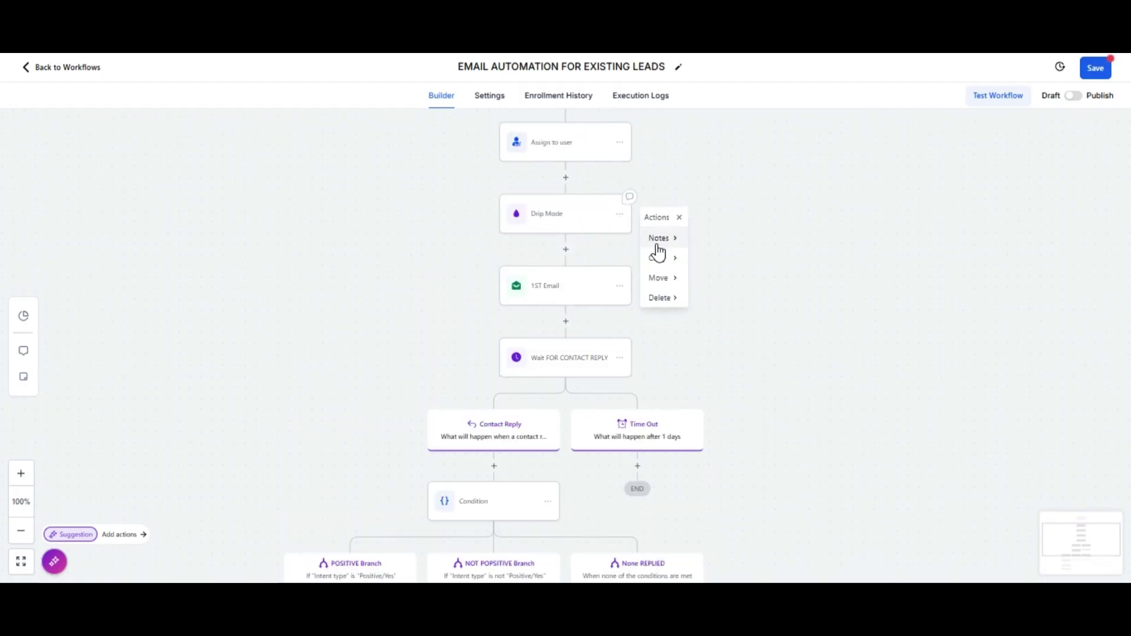
mouse_move(661, 255)
click(716, 237)
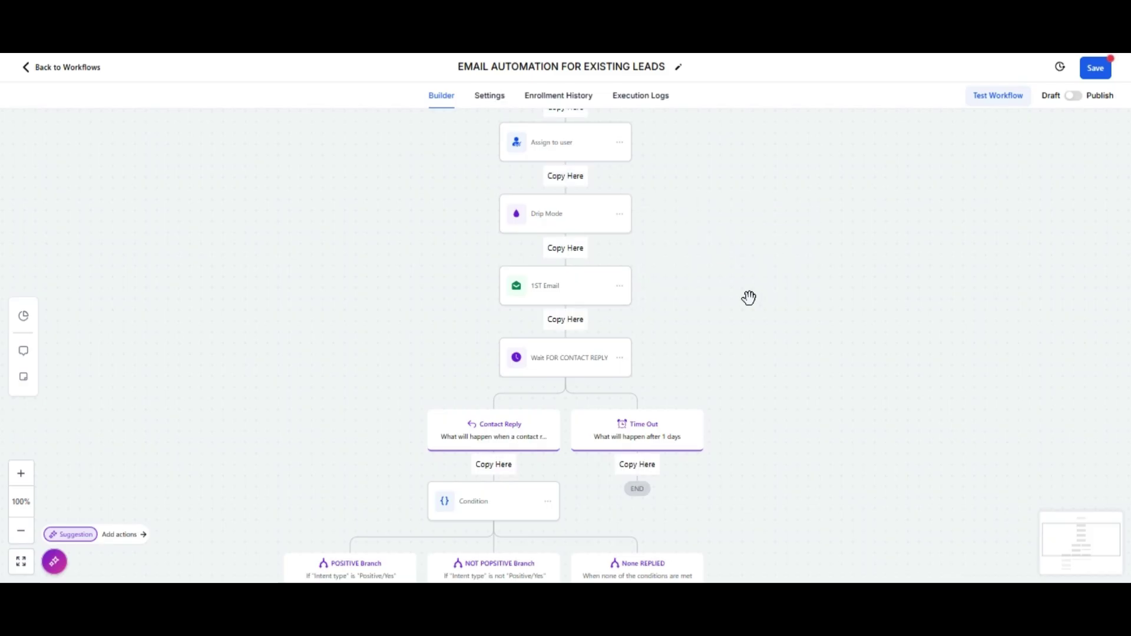
scroll(748, 298, down, 2)
scroll(749, 298, down, 1)
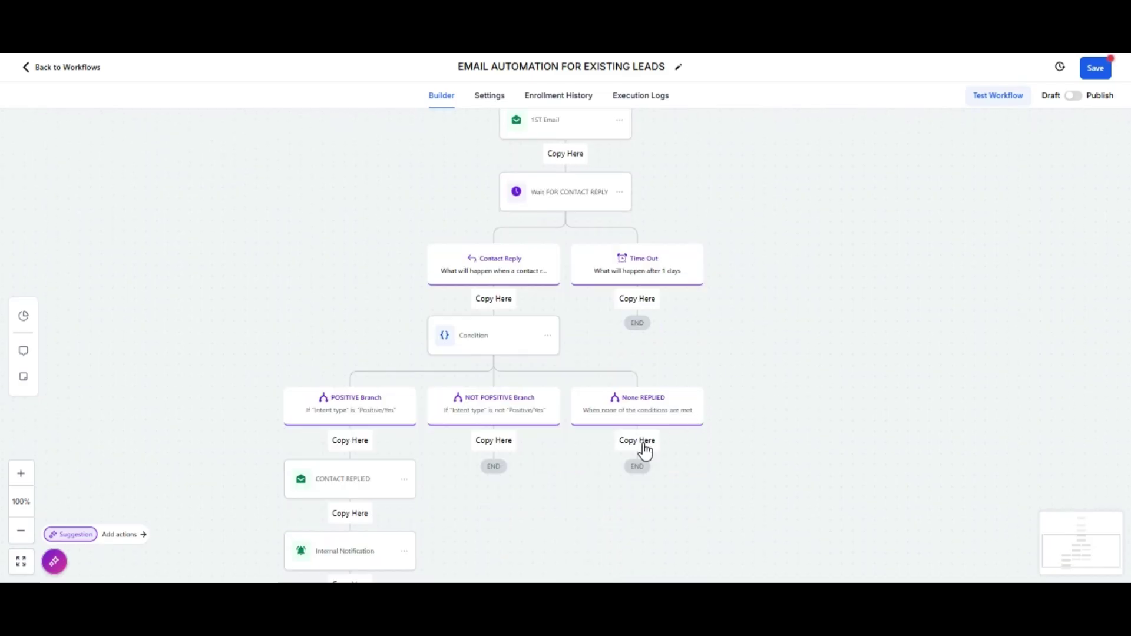
click(642, 443)
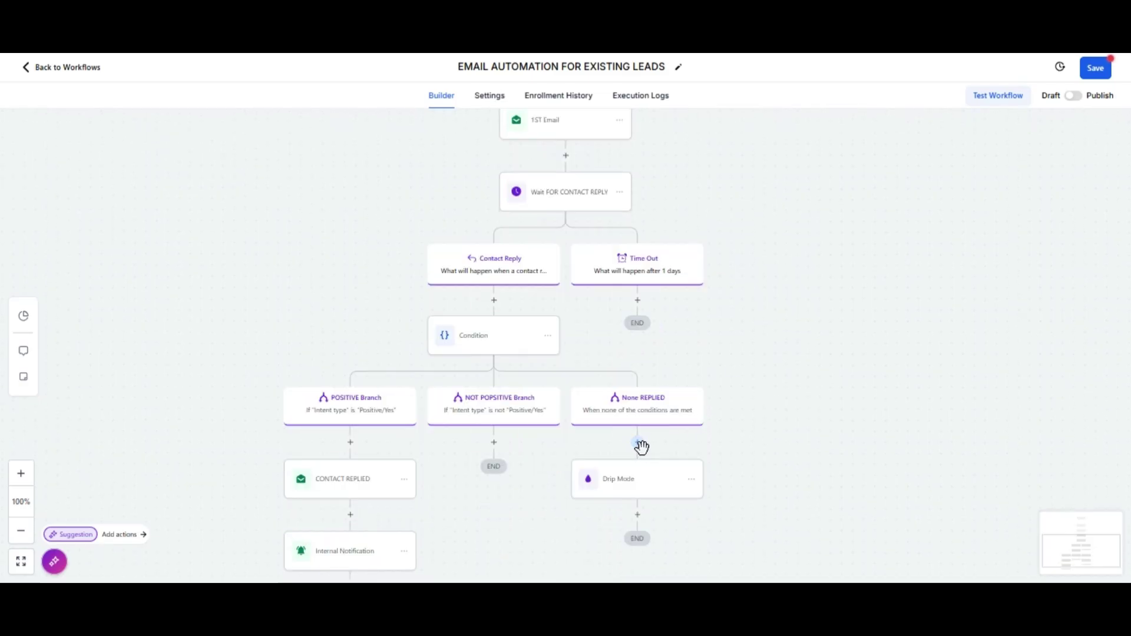
Step: Copy the 1ST Email action to directly below Drip Mode in the None REPLIED branch
scroll(647, 452, up, 1)
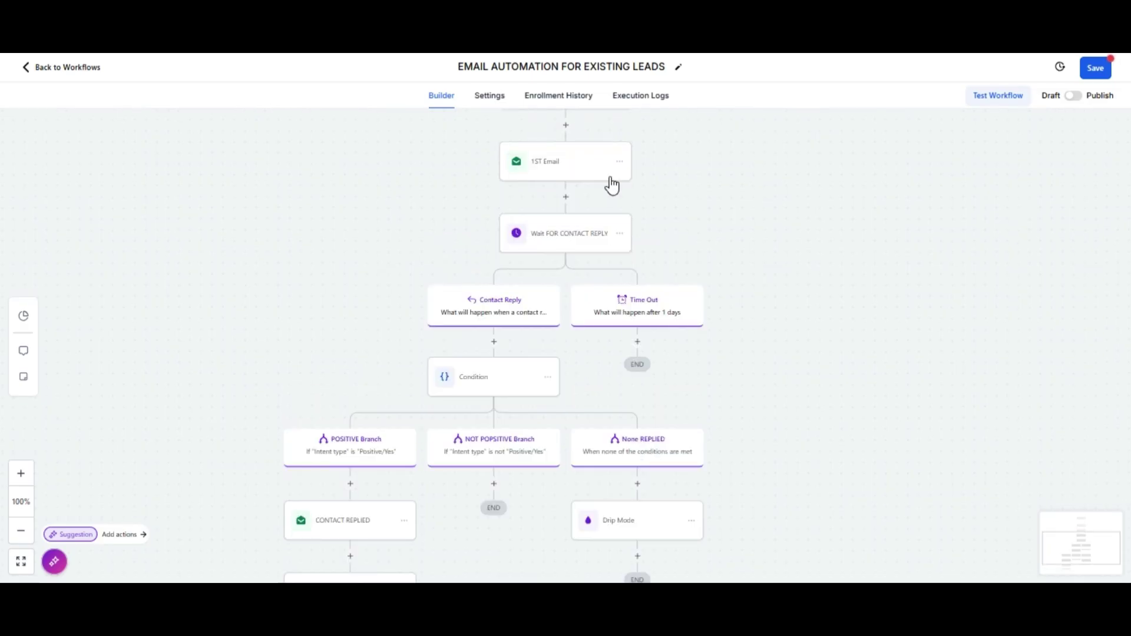
click(619, 163)
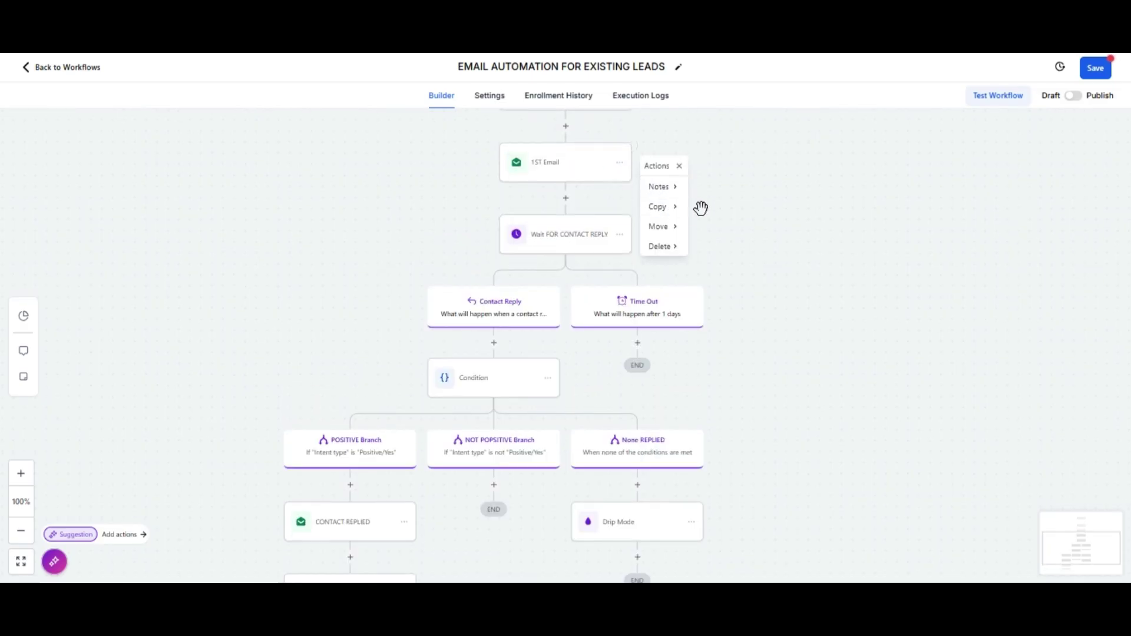
click(672, 208)
click(724, 196)
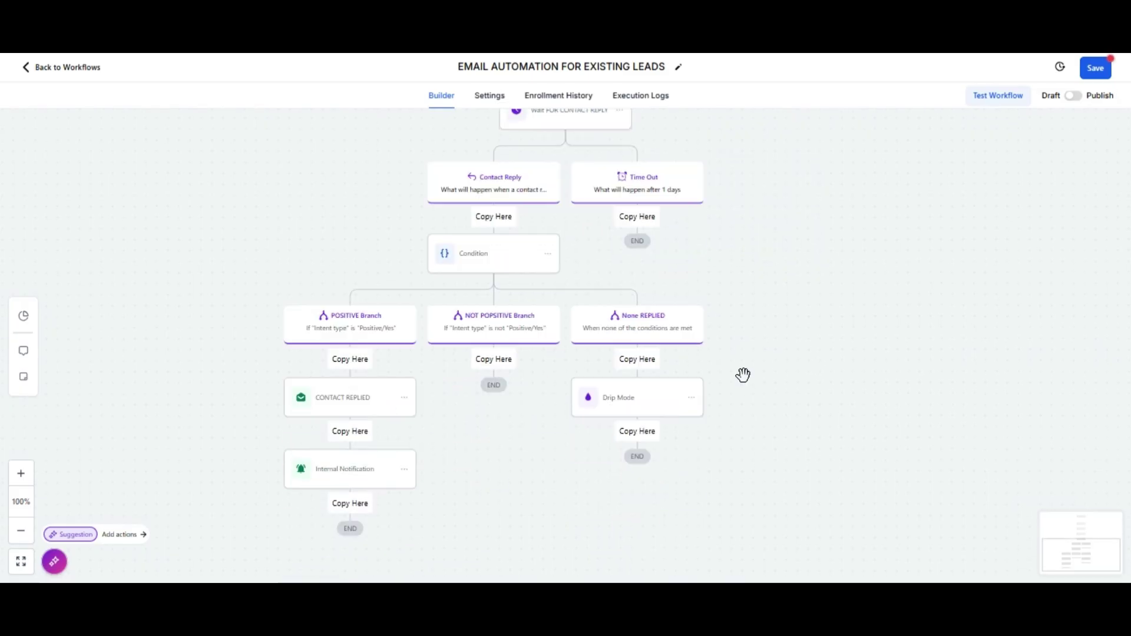
click(642, 432)
Step: Rename the copied email action to "2ND Email", replace its body text with "THIS IS OUR SECOND EMAIL.....", and save it
scroll(745, 449, down, 2)
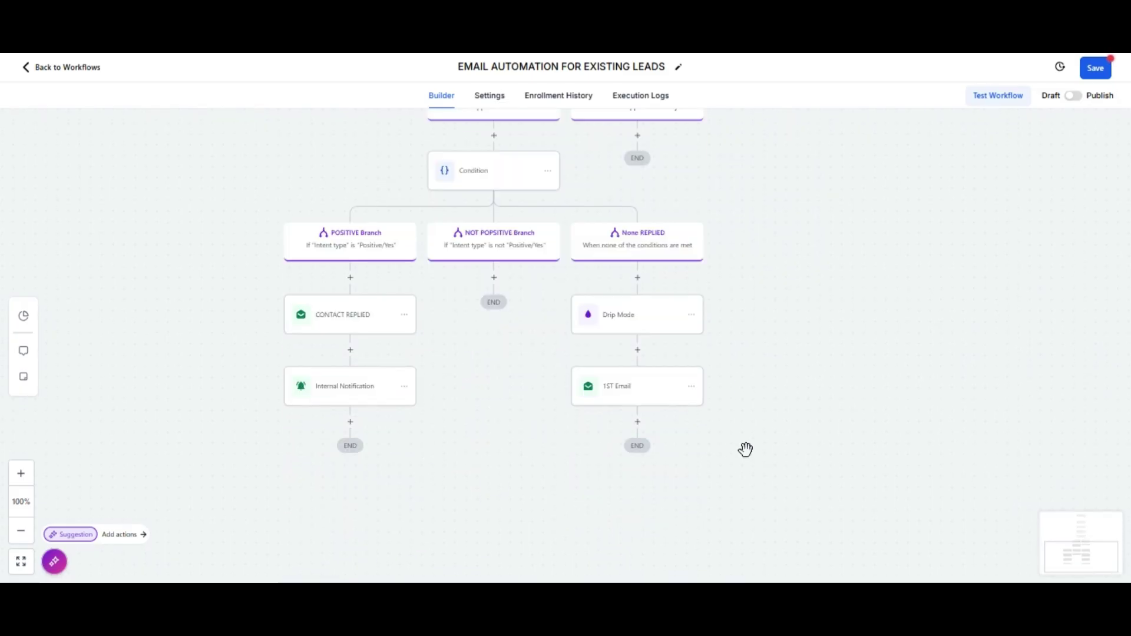
click(635, 394)
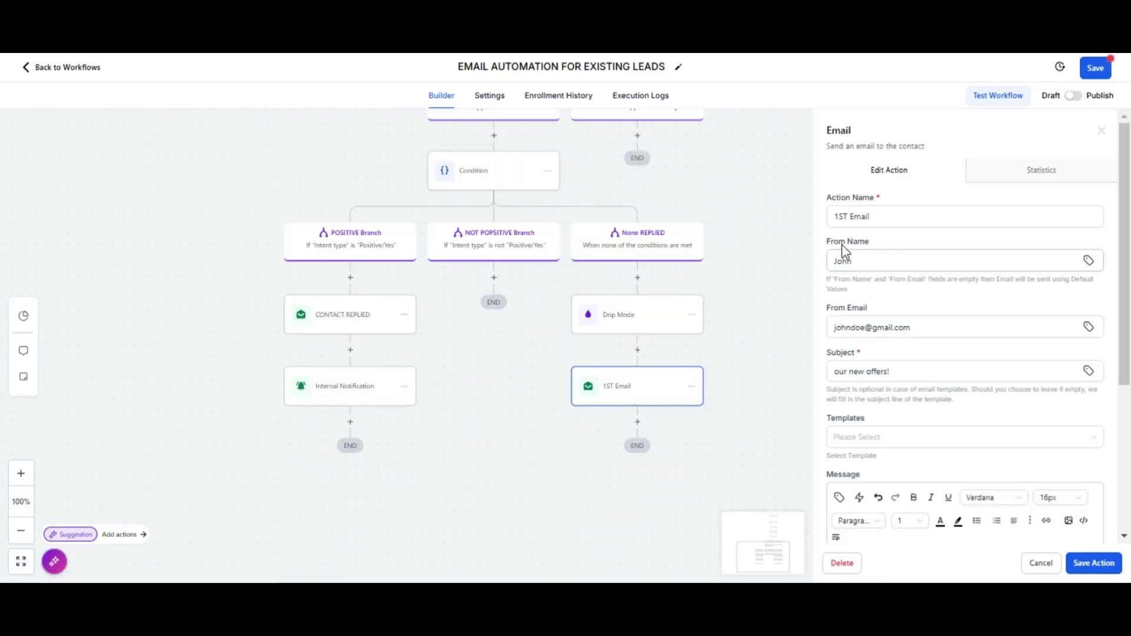
drag(850, 217, 830, 216)
text(2ND)
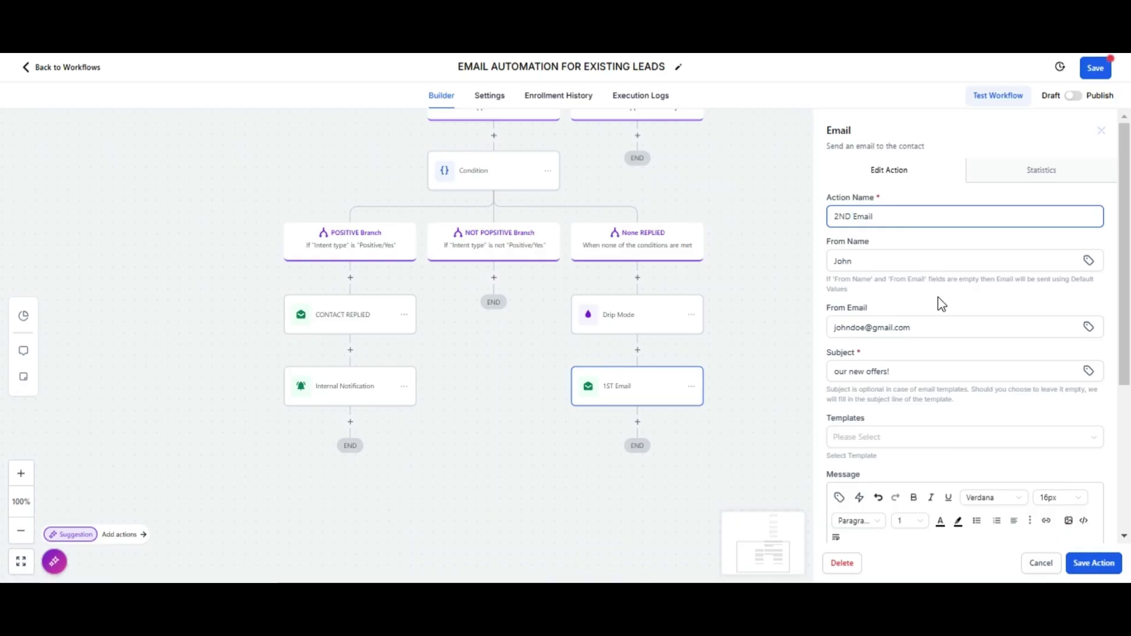
scroll(937, 300, down, 3)
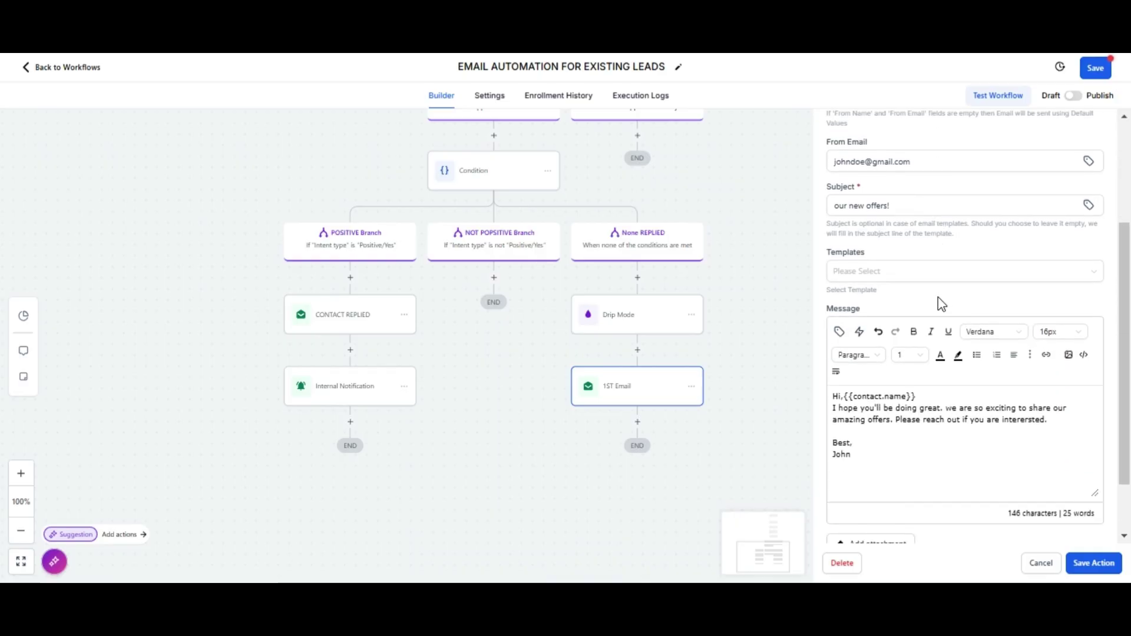
drag(1047, 419, 836, 412)
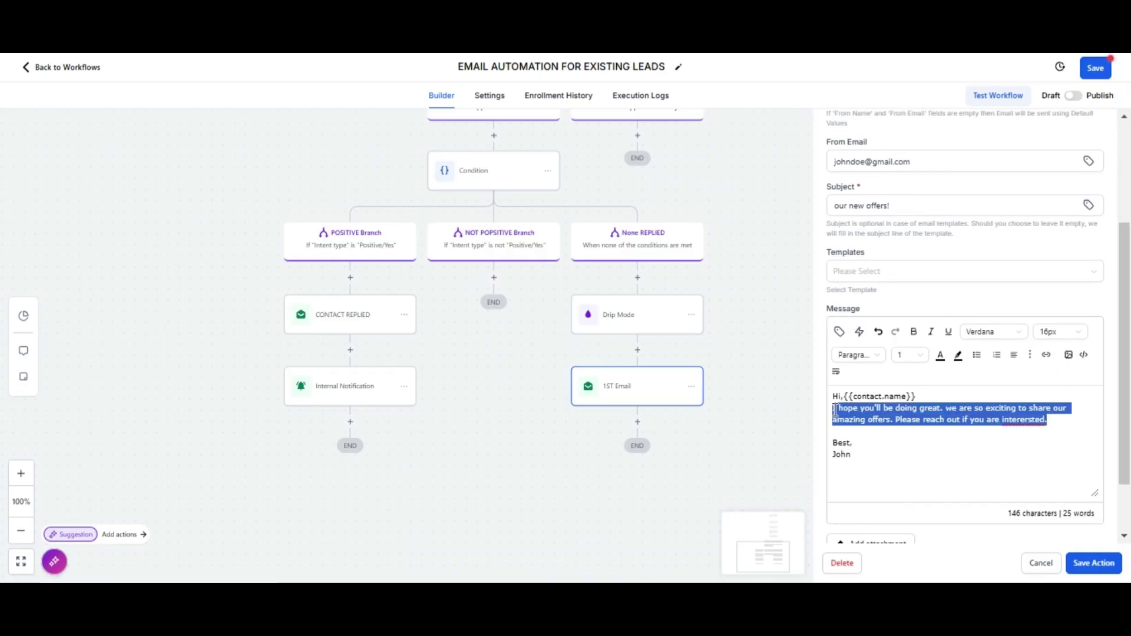
text(THIS IS OUR SECOND EMAIL.....)
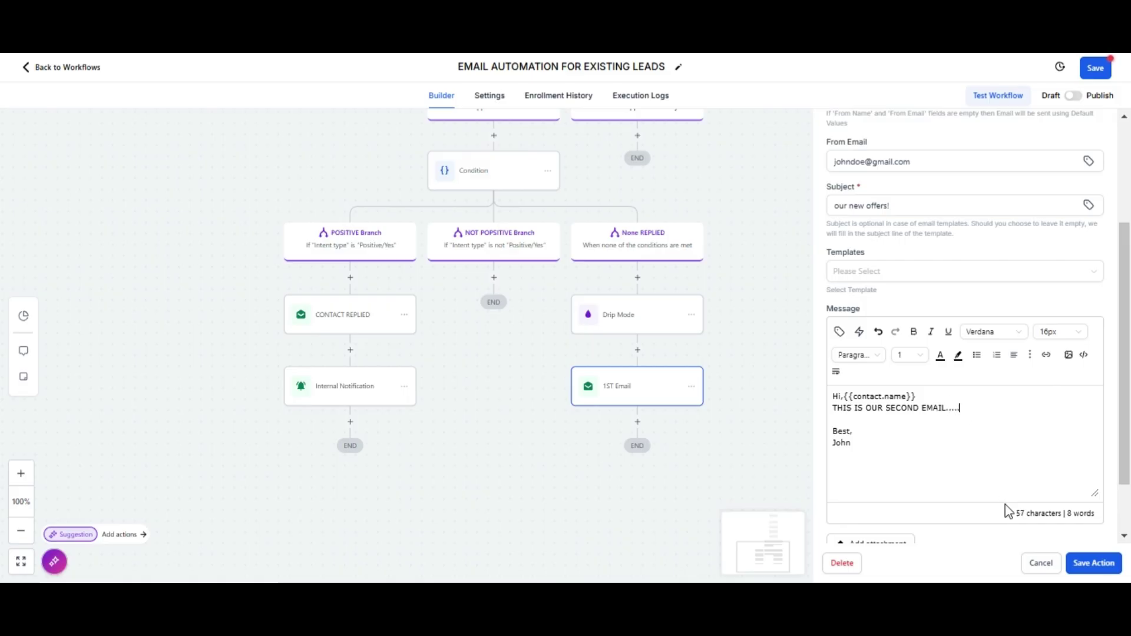
click(1097, 563)
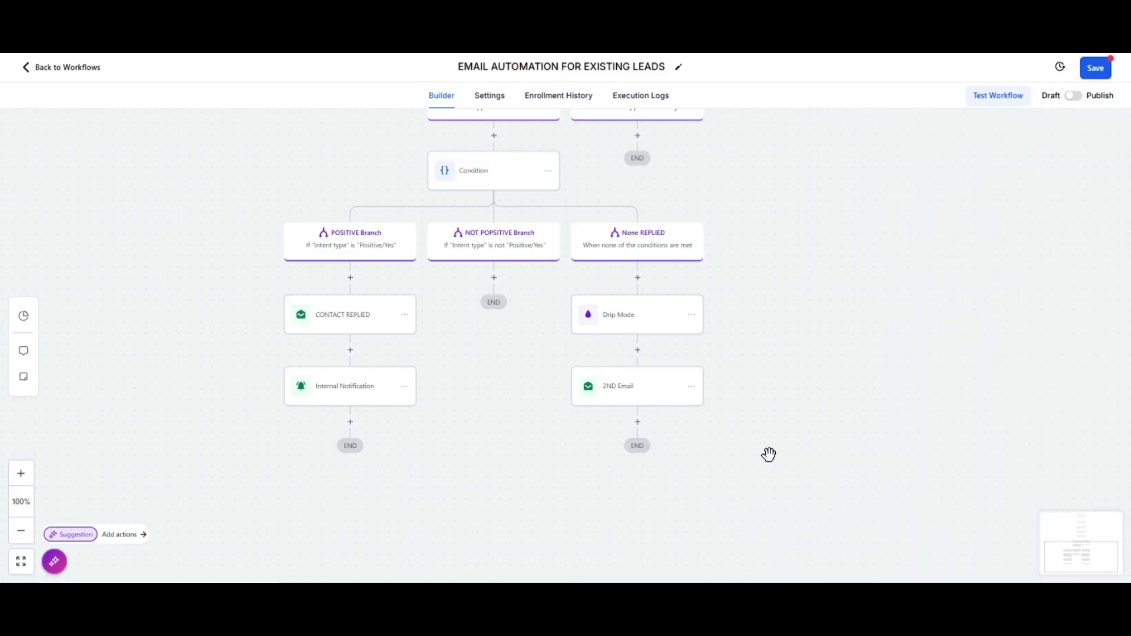
Step: Copy the Wait FOR CONTACT REPLY action to directly below 2ND Email in the None REPLIED branch
scroll(739, 412, up, 2)
scroll(741, 356, up, 1)
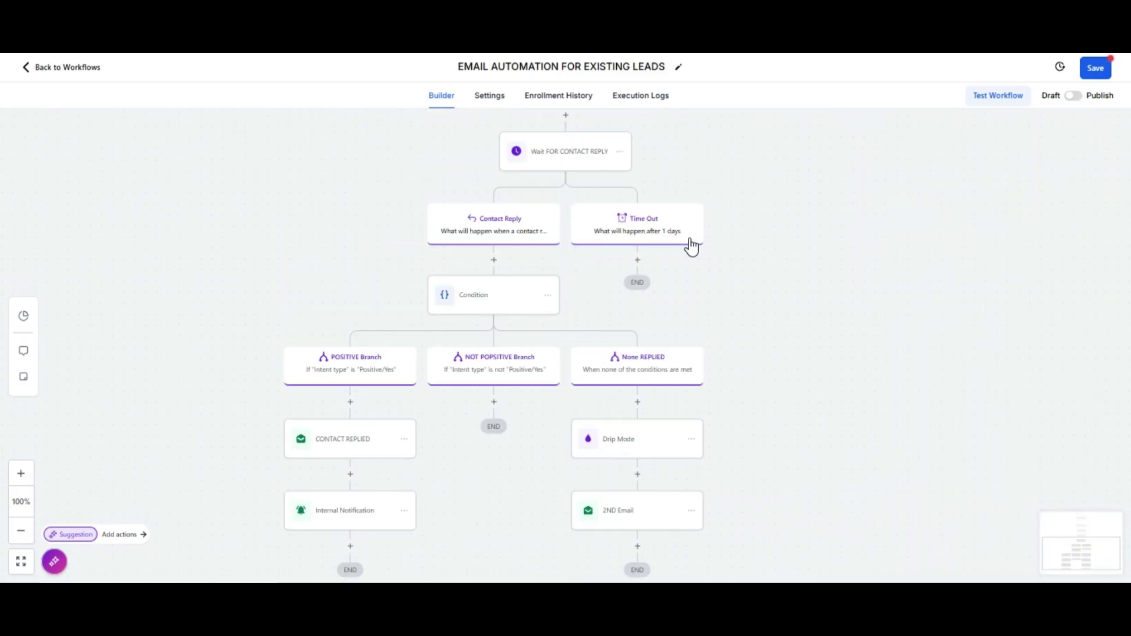
click(619, 152)
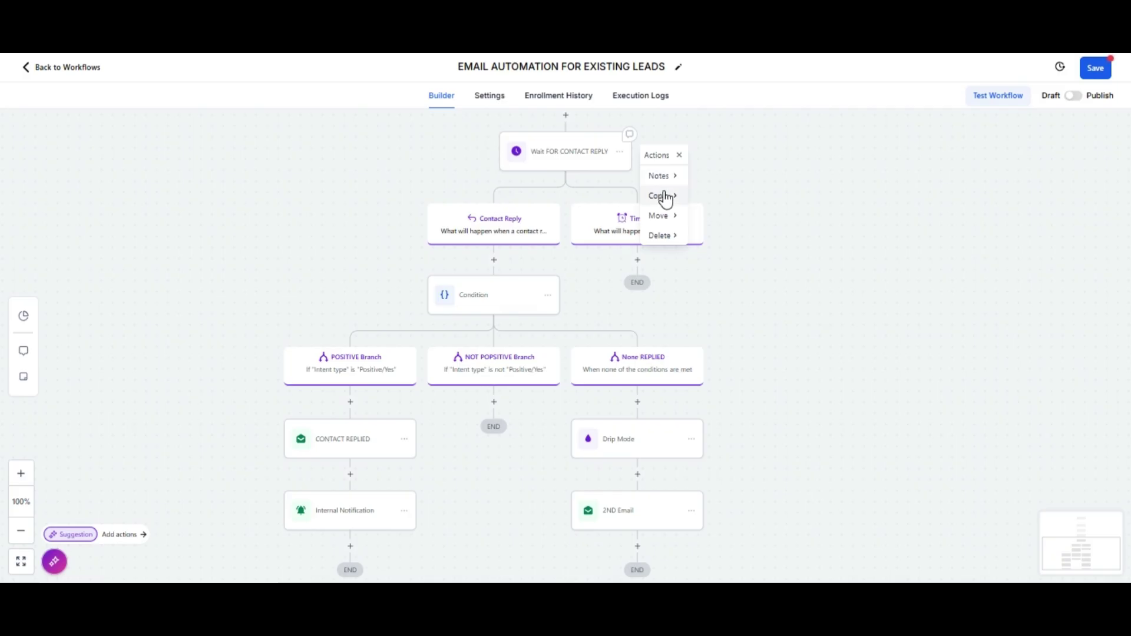
mouse_move(660, 196)
click(730, 177)
scroll(736, 563, down, 1)
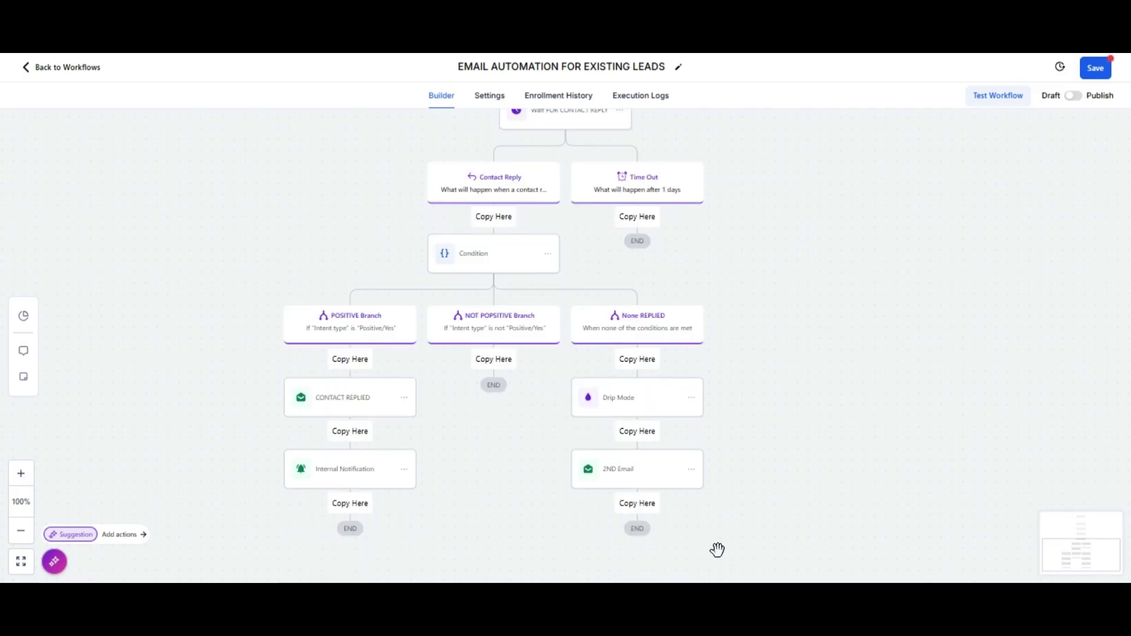
click(648, 508)
Step: Set the copied wait action's reply-to step to 2ND Email and save the action
scroll(784, 475, down, 2)
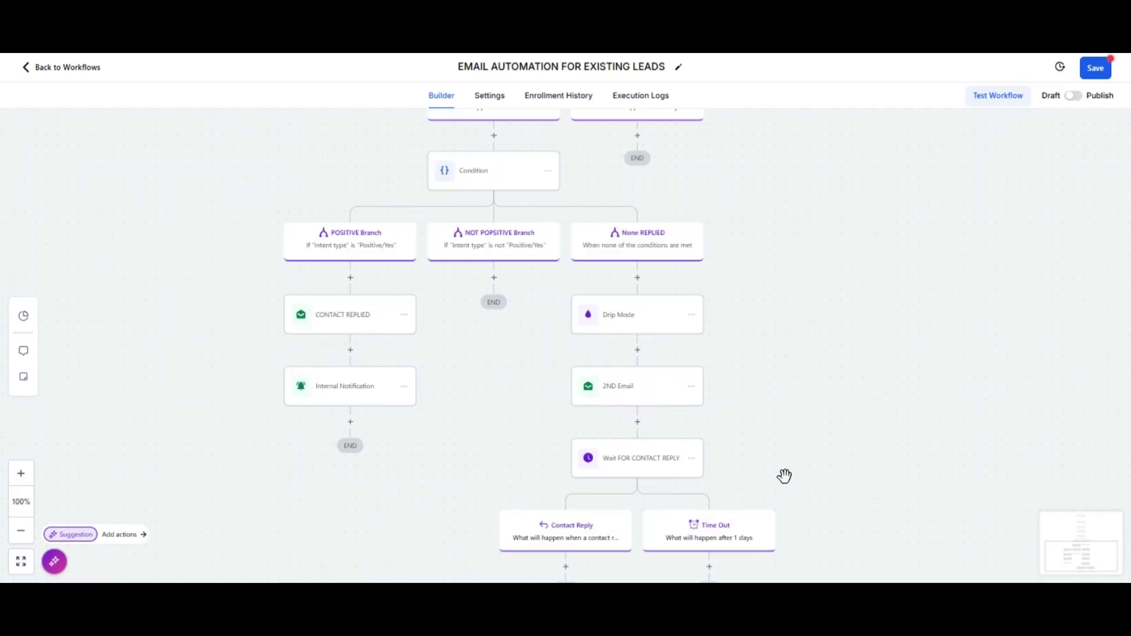
click(641, 465)
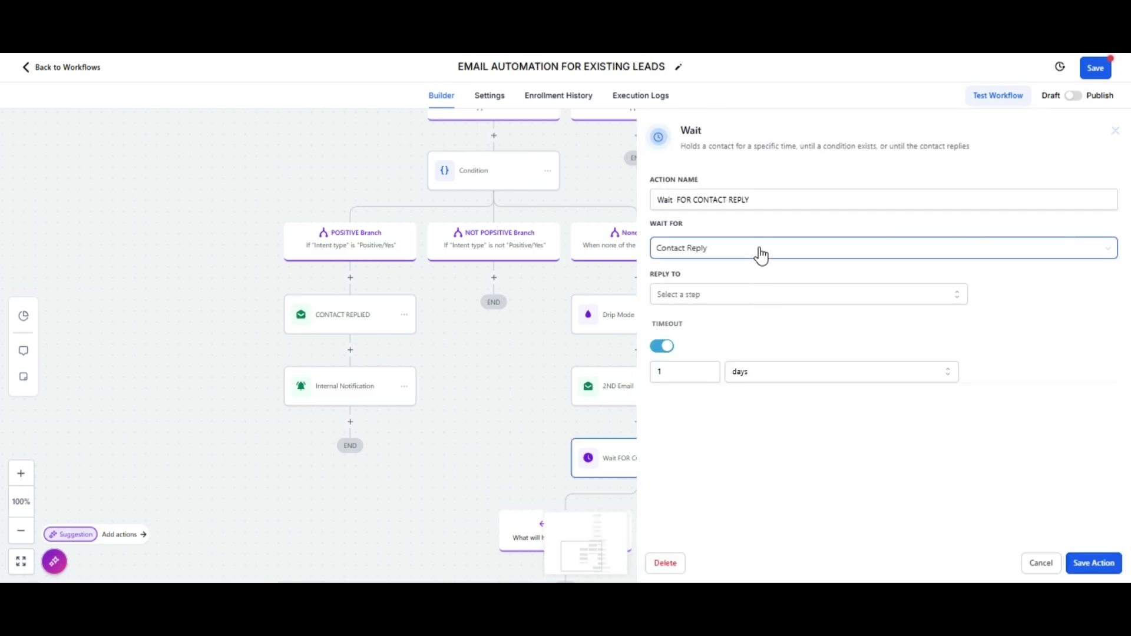
click(723, 292)
click(686, 367)
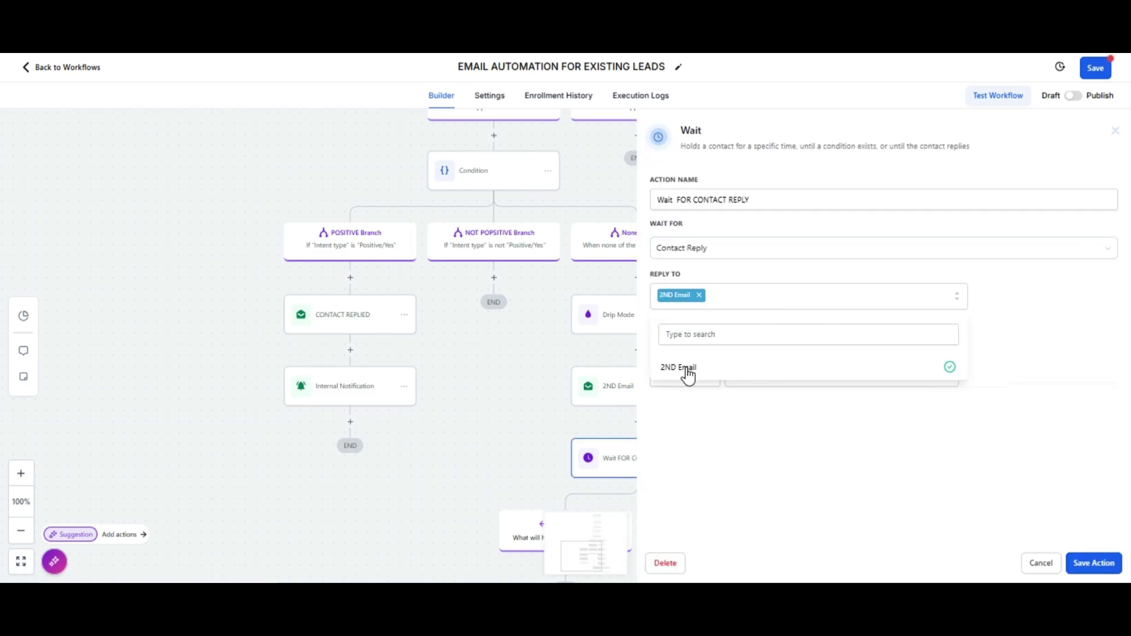
click(860, 446)
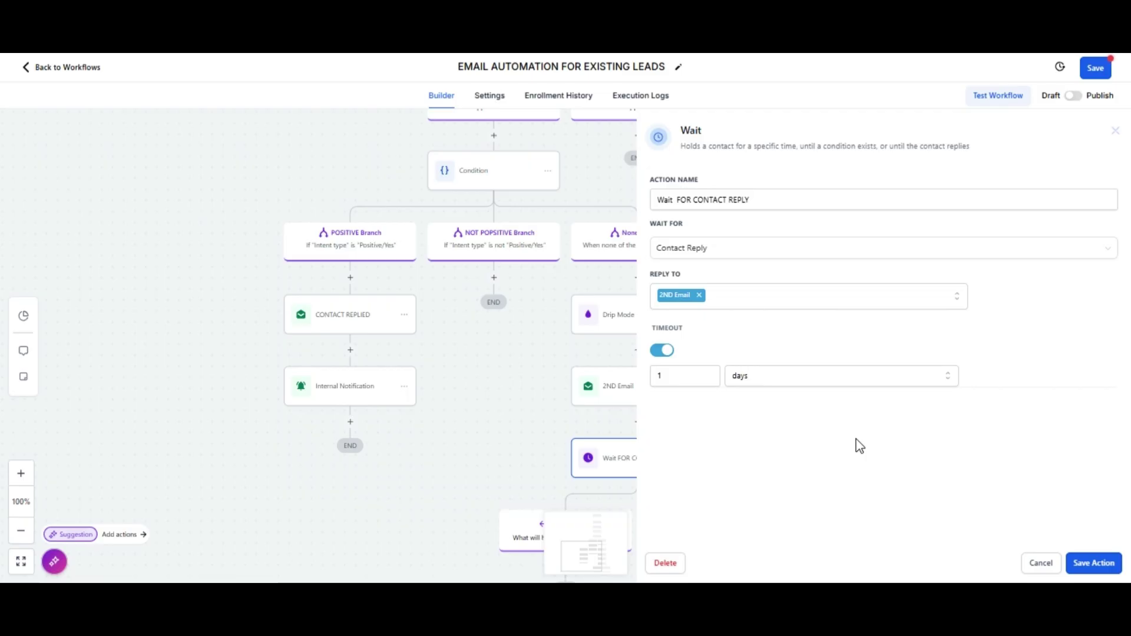
click(1090, 562)
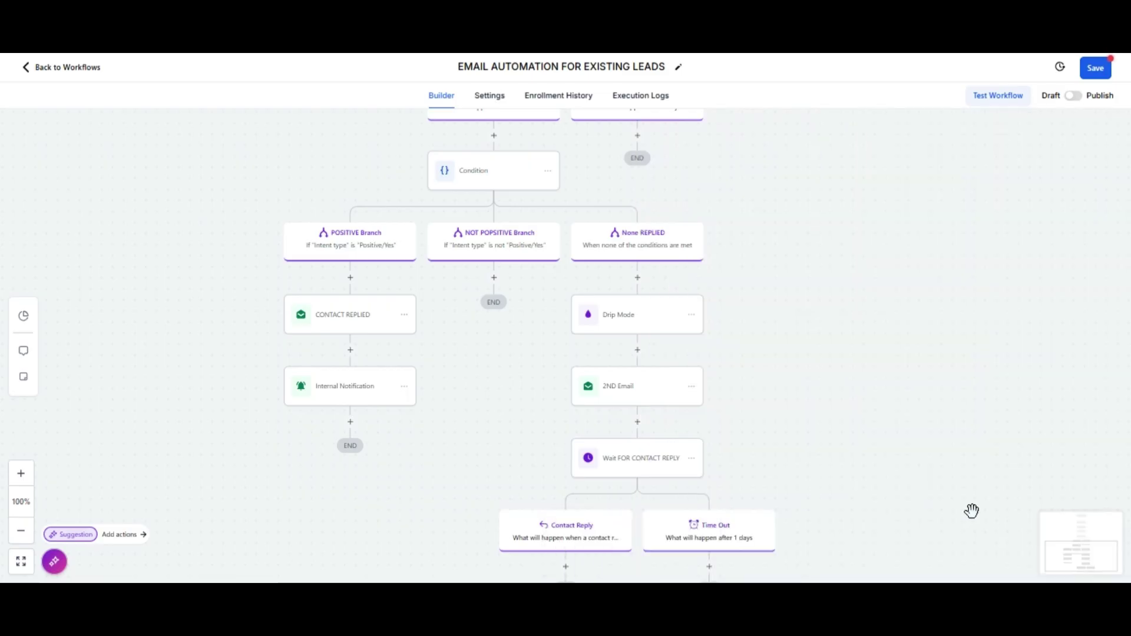
Step: Copy the reply-intent Condition with its branches into the Contact Reply branch of the second wait action
scroll(784, 398, down, 2)
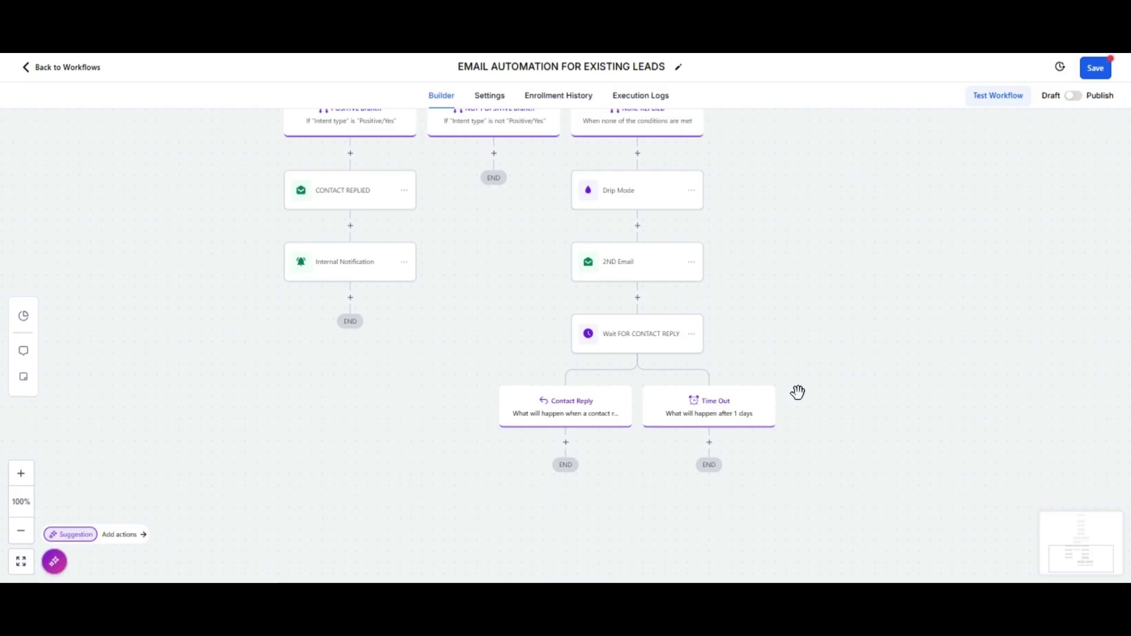
scroll(797, 392, up, 2)
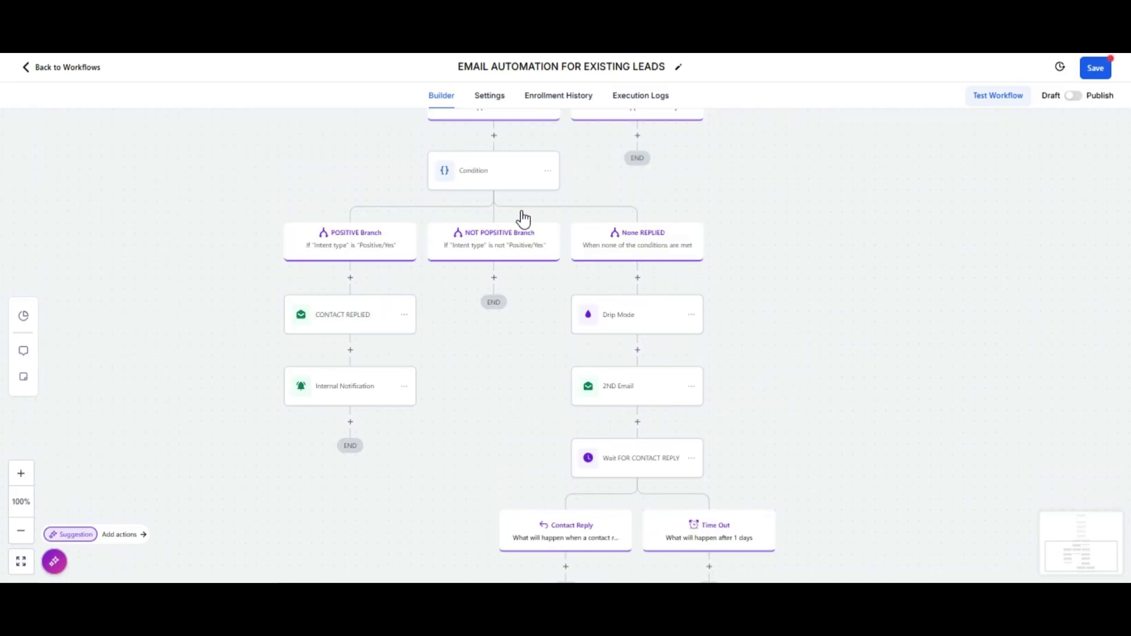
click(547, 172)
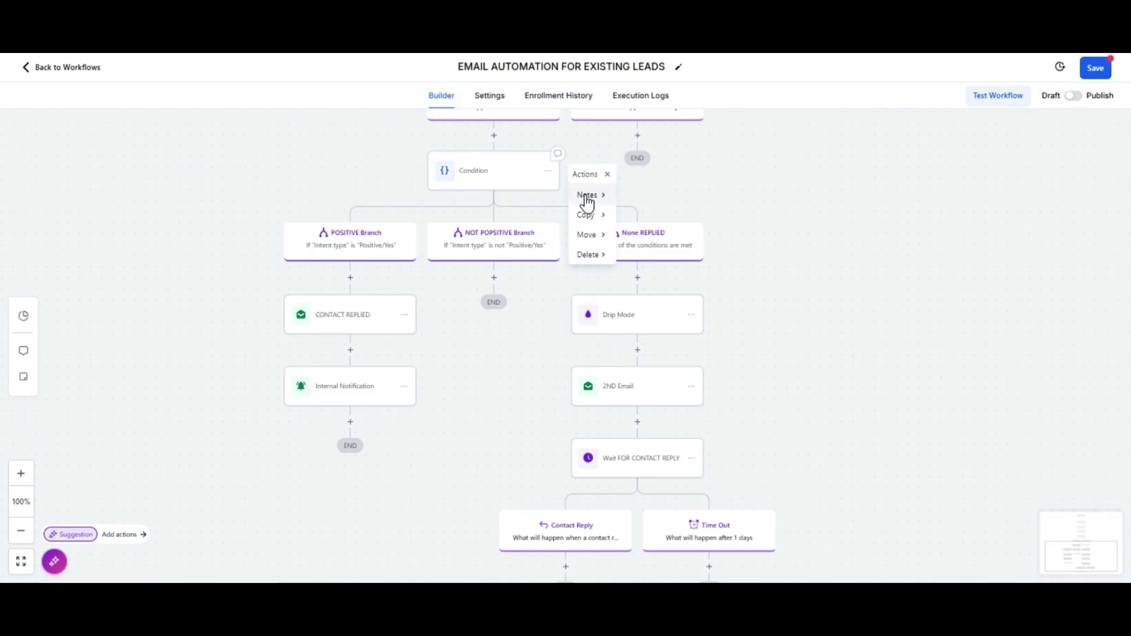
click(586, 215)
click(668, 204)
scroll(836, 309, down, 3)
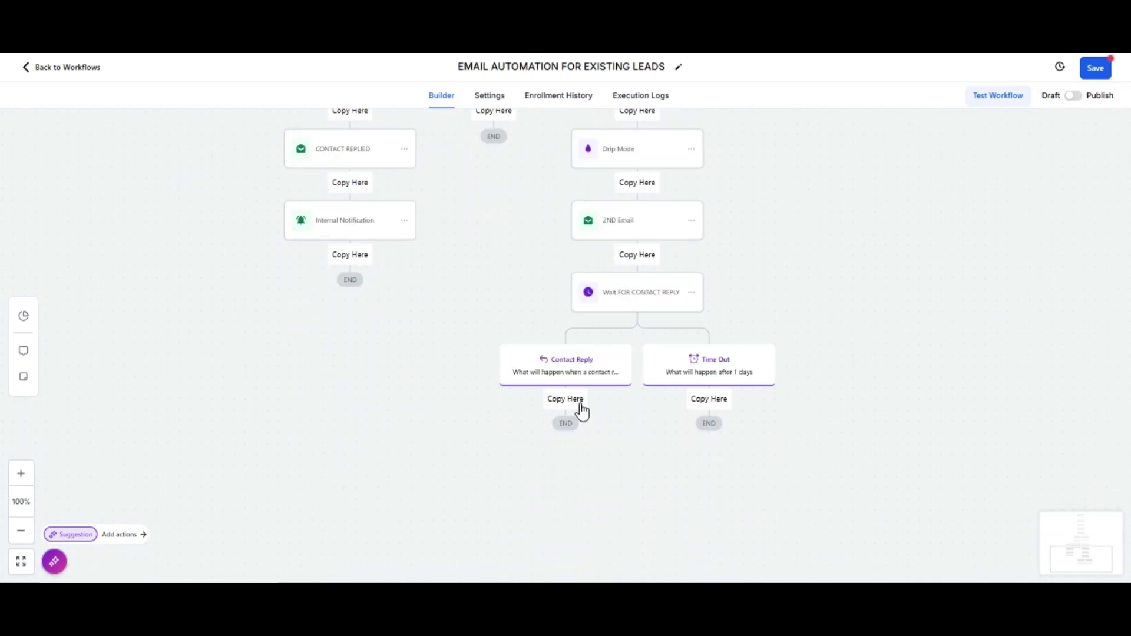
click(573, 400)
Step: Add a Go To action under the POSITIVE Branch of the second Condition, with the CONTACT REPLIED email as its destination
scroll(809, 415, down, 2)
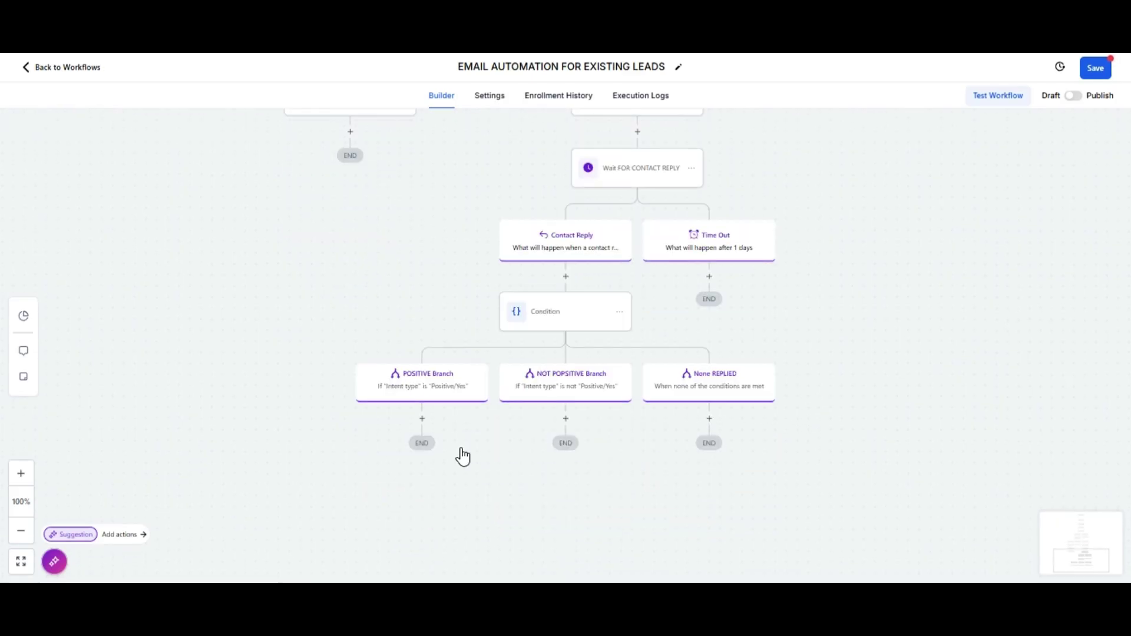
scroll(404, 318, up, 4)
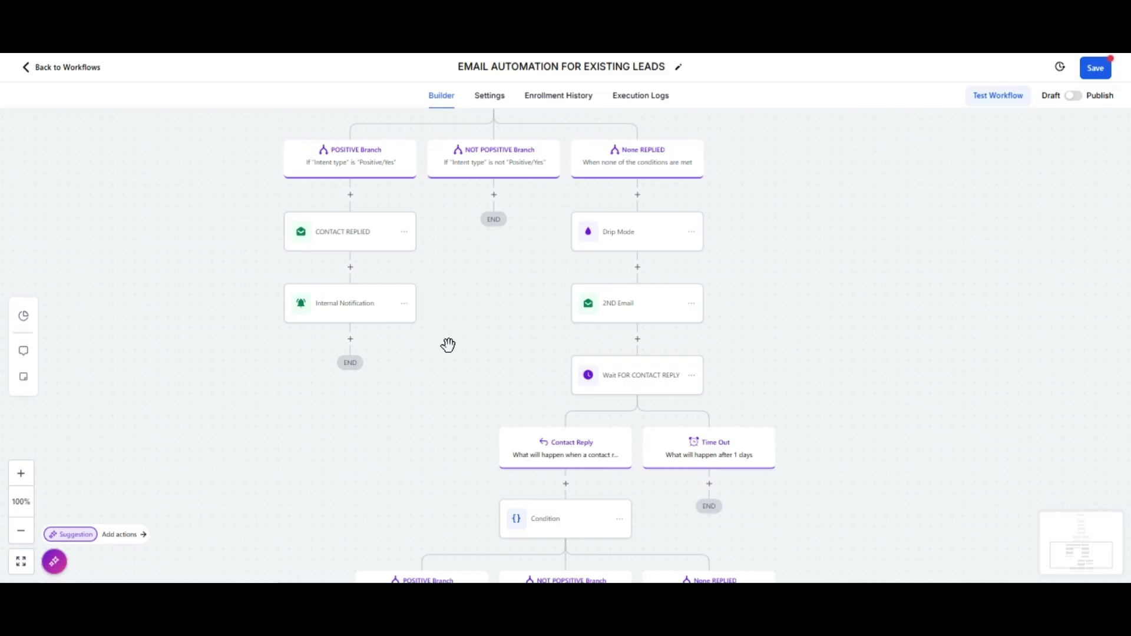
scroll(447, 345, down, 2)
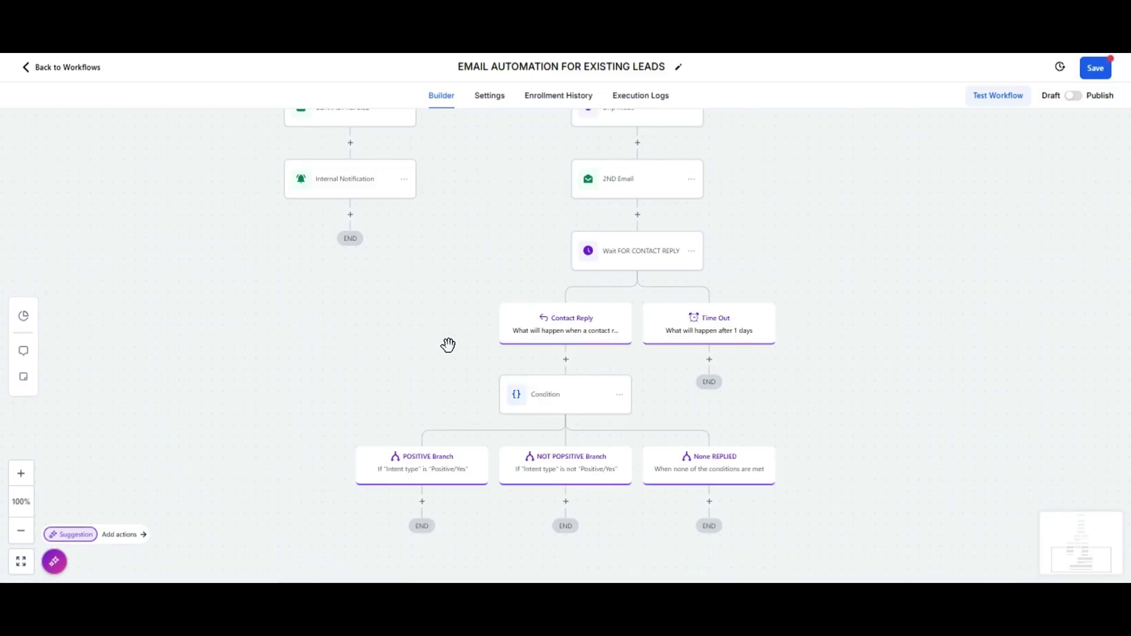
scroll(447, 344, down, 1)
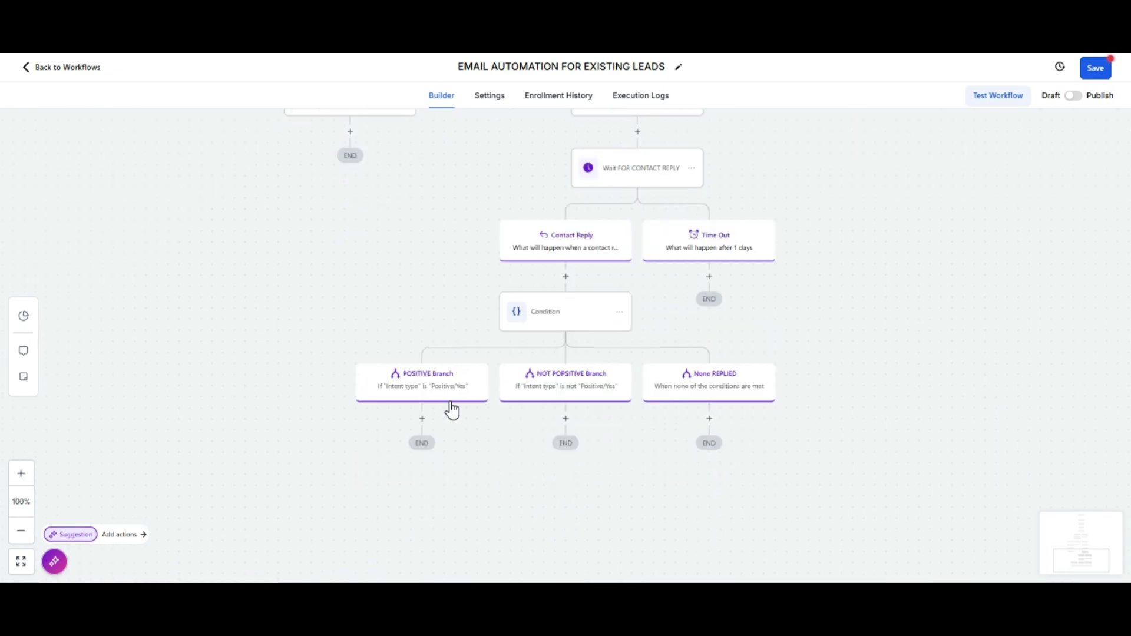
click(422, 418)
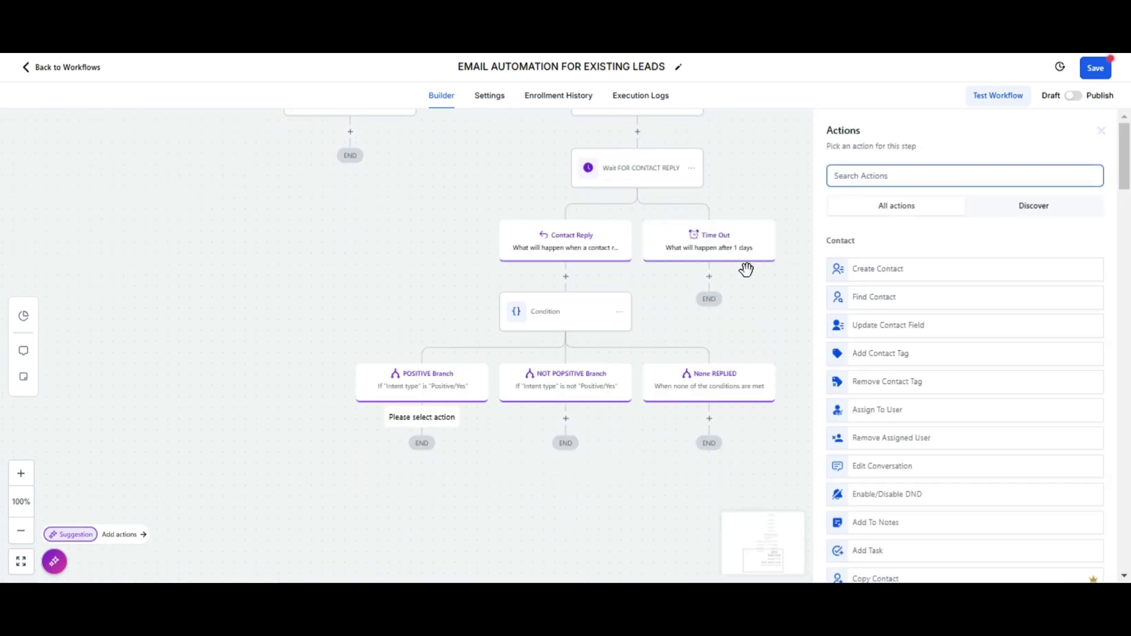
text(GO)
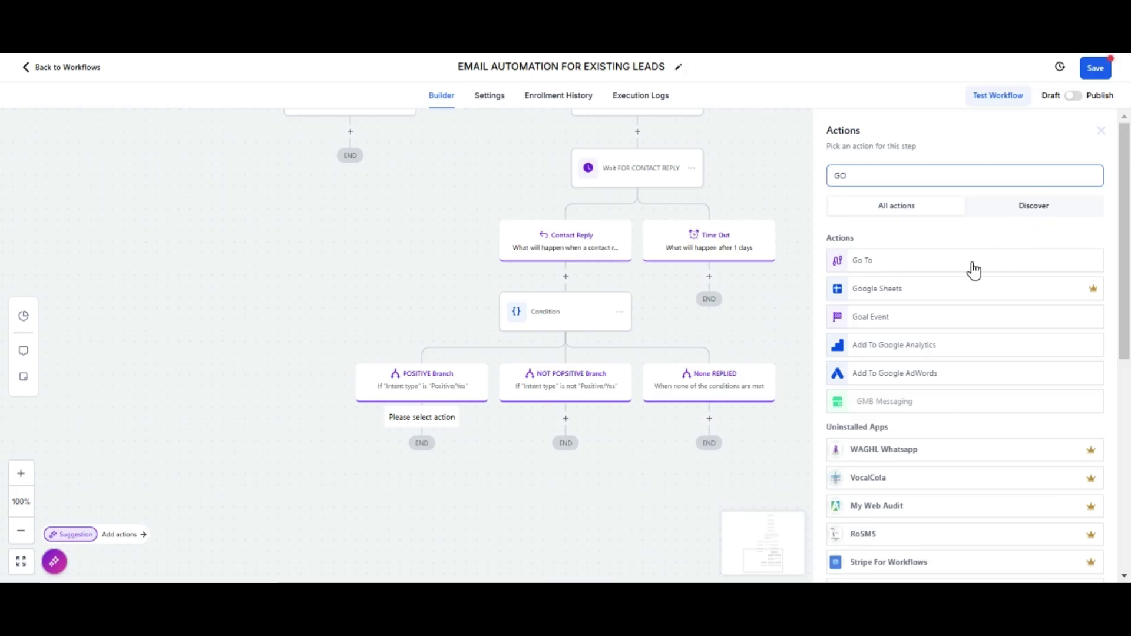
click(972, 266)
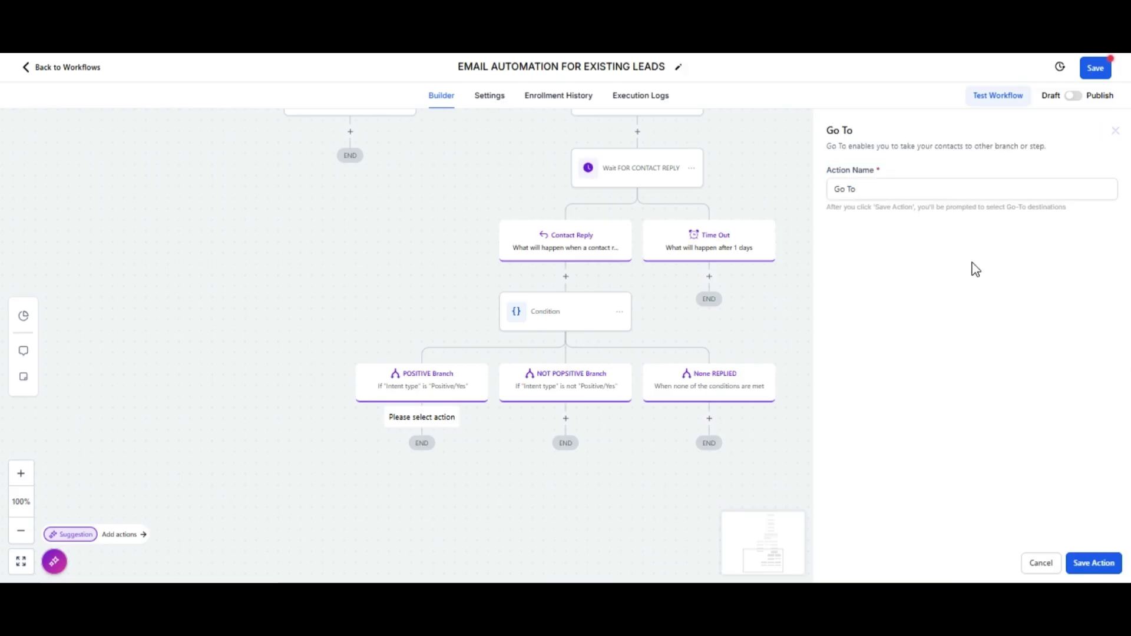
click(1094, 566)
scroll(387, 355, up, 3)
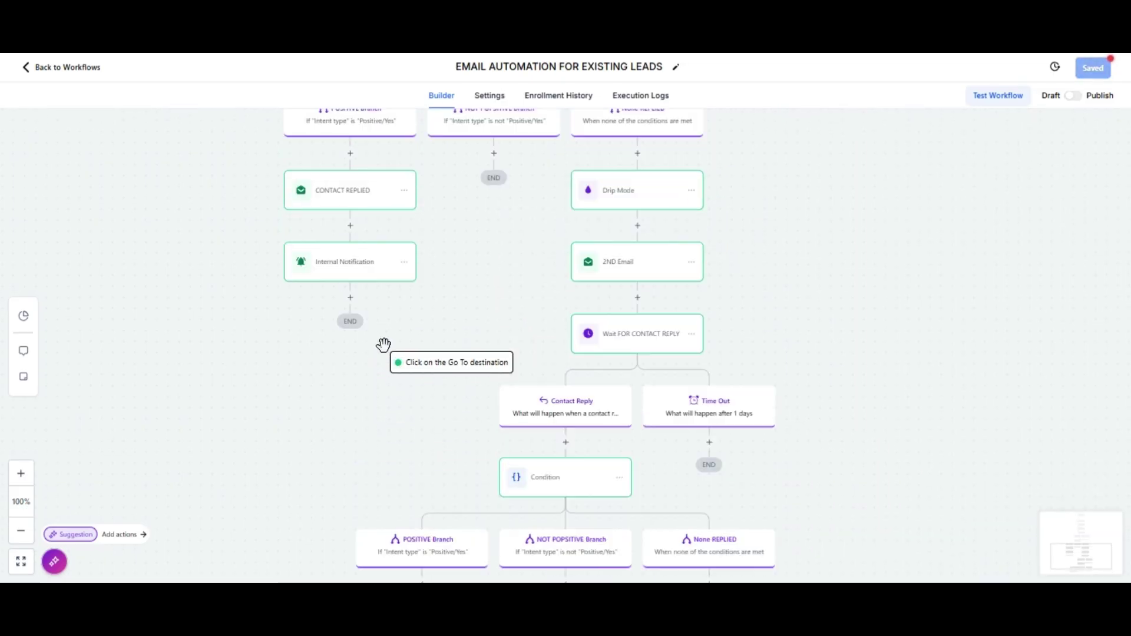
scroll(384, 342, up, 2)
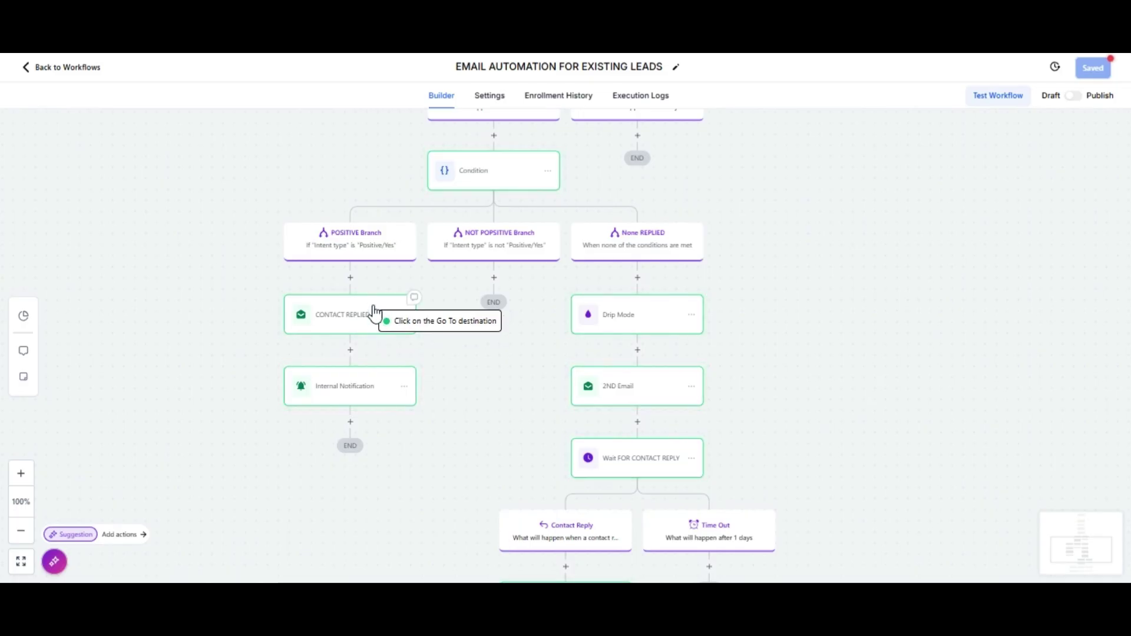
click(374, 312)
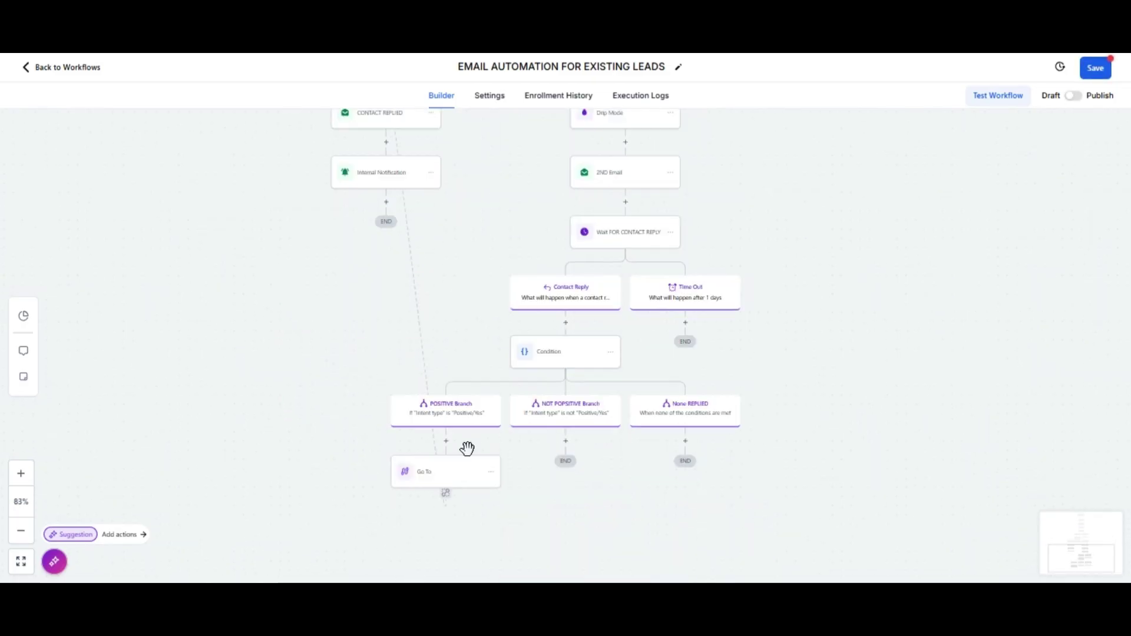
Step: Copy Drip Mode and all actions following it into the None REPLIED branch of the second Condition
scroll(462, 447, up, 1)
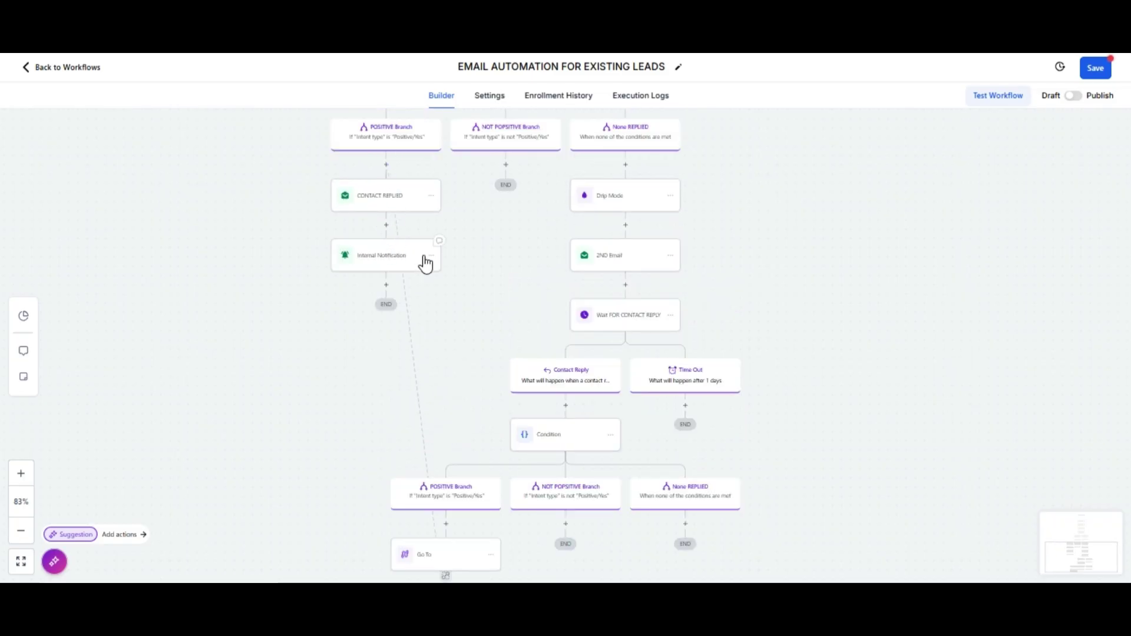
scroll(515, 408, down, 1)
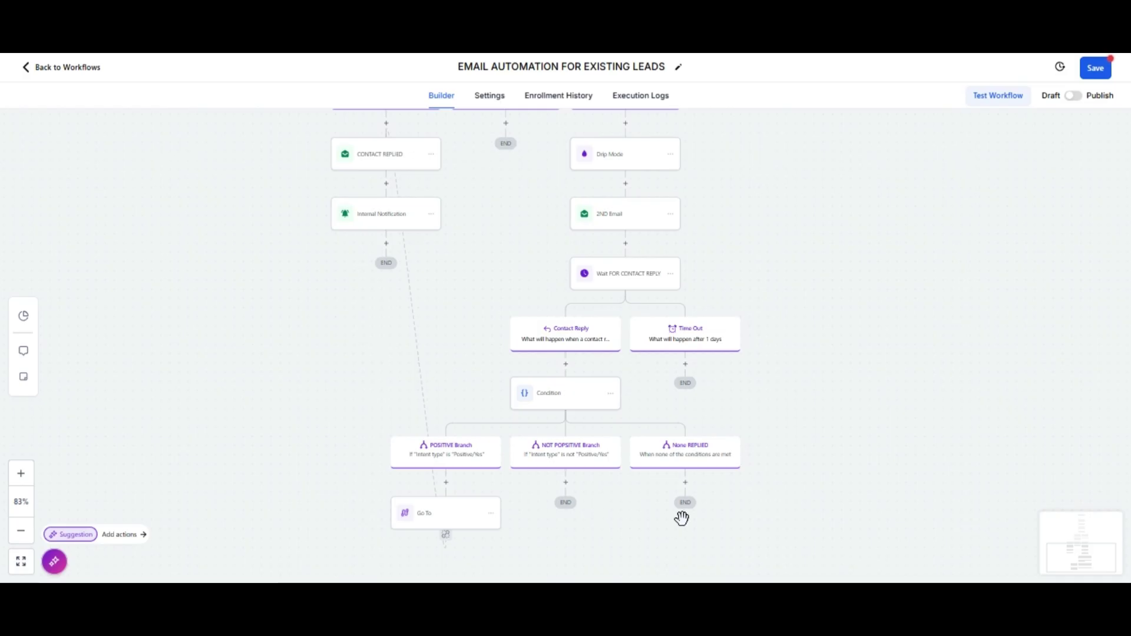
scroll(700, 484, up, 1)
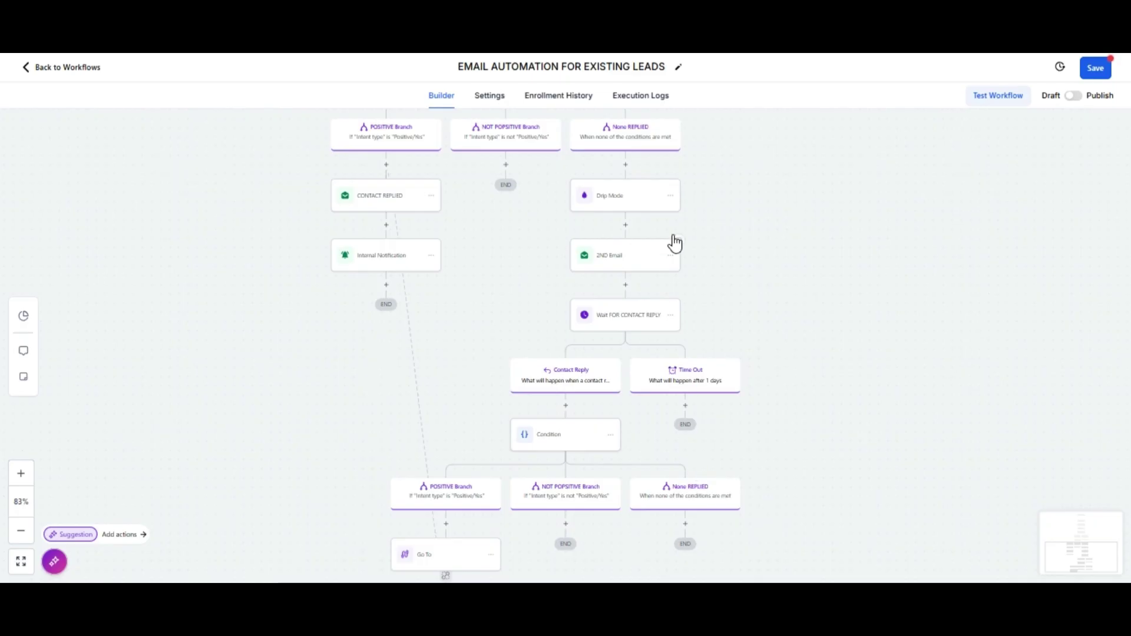
click(670, 195)
mouse_move(713, 233)
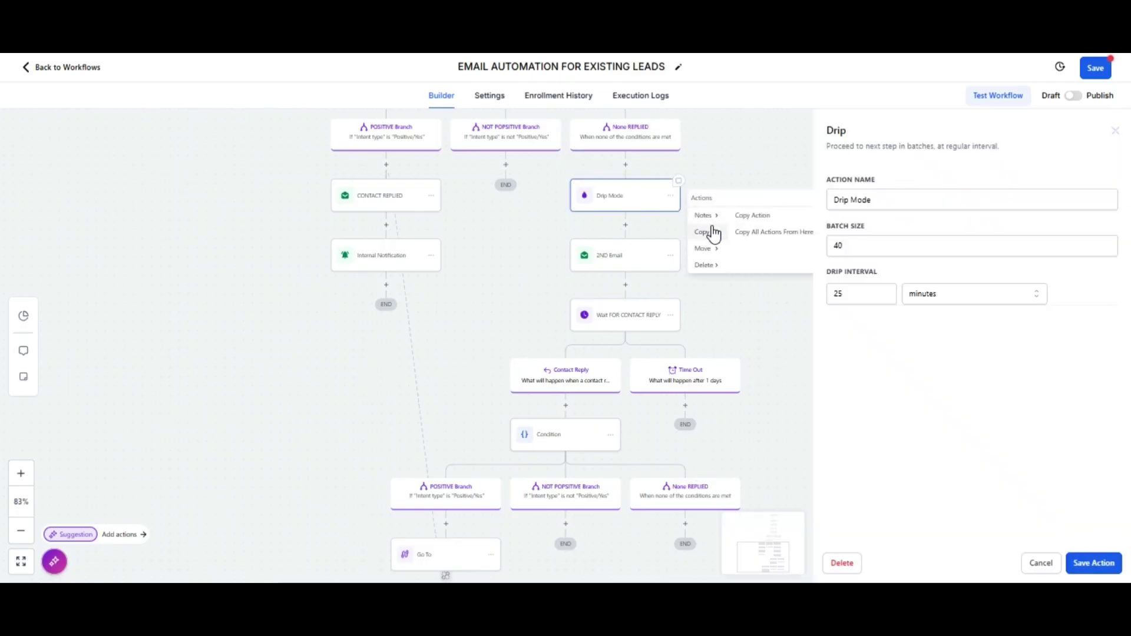
click(772, 241)
scroll(769, 291, down, 2)
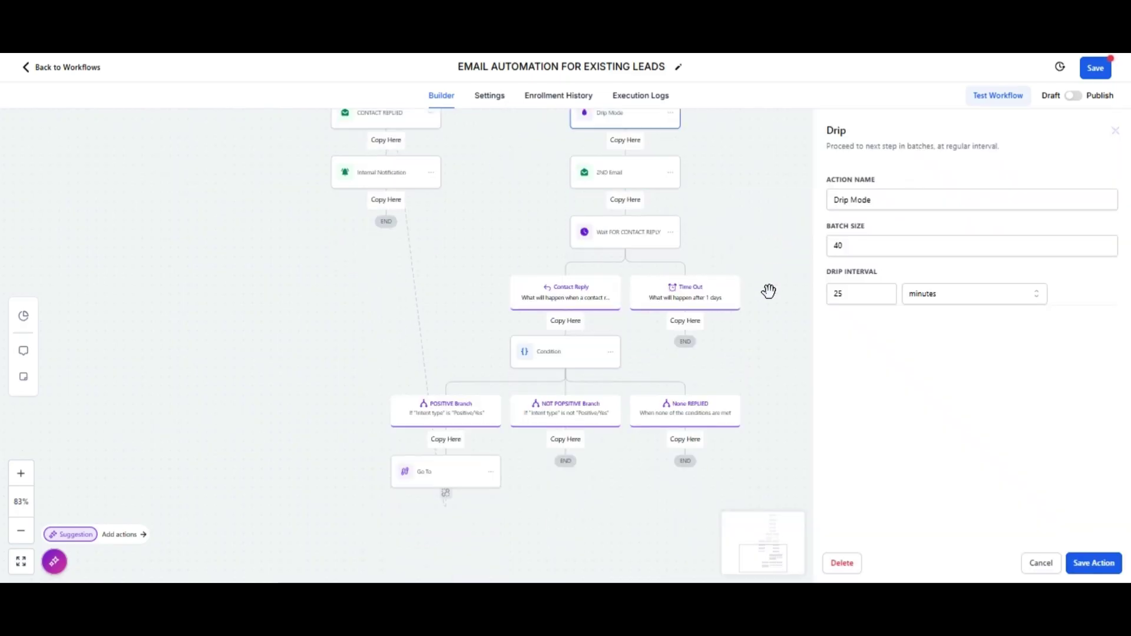
click(685, 439)
Step: Rename the newly copied 2ND Email action in the lower None REPLIED branch to "3RD Email"
scroll(737, 418, down, 3)
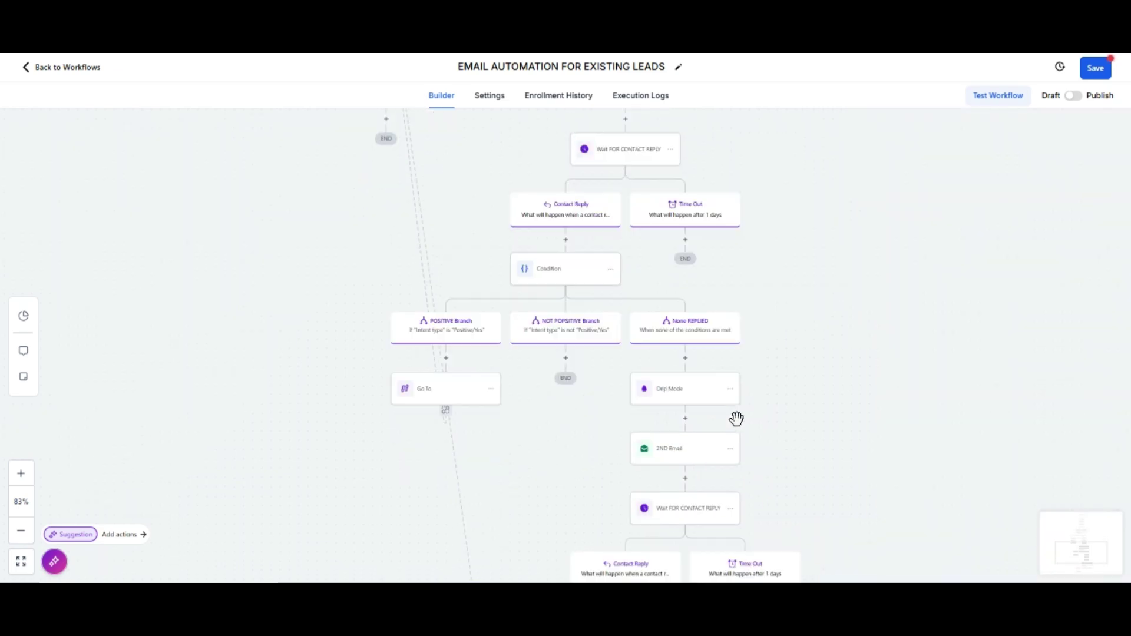
scroll(740, 419, down, 1)
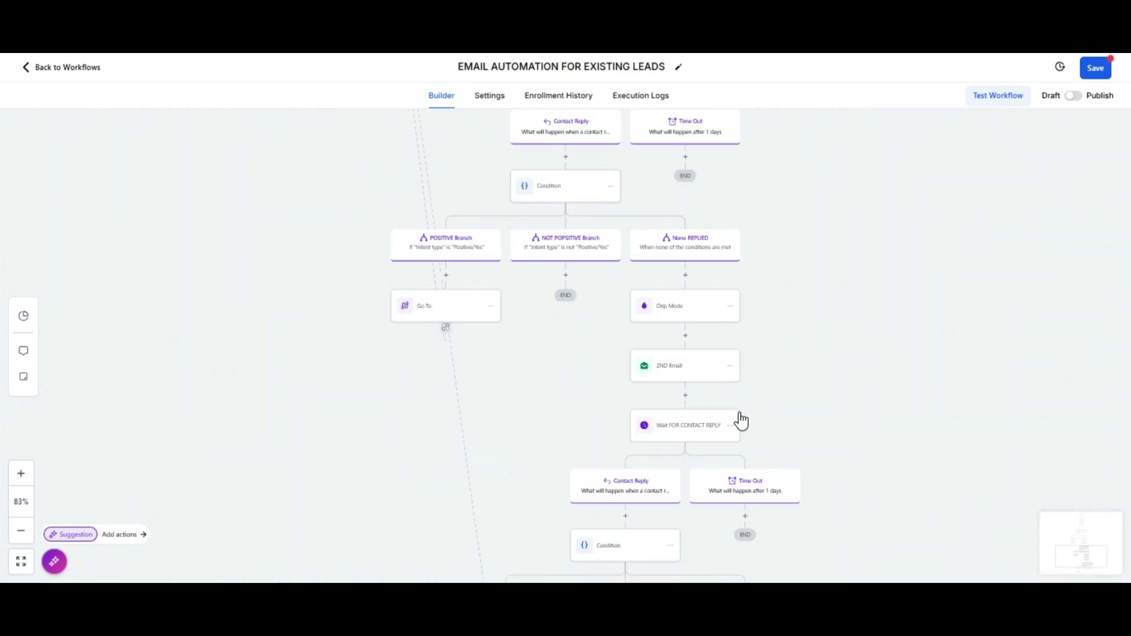
click(695, 373)
click(850, 215)
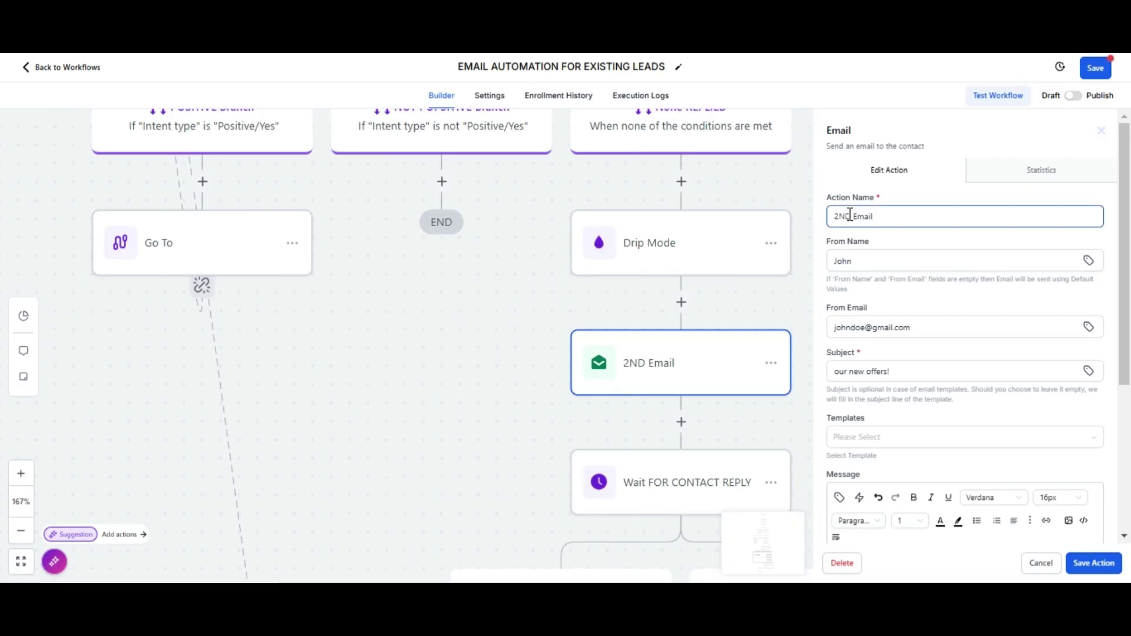
double_click(853, 217)
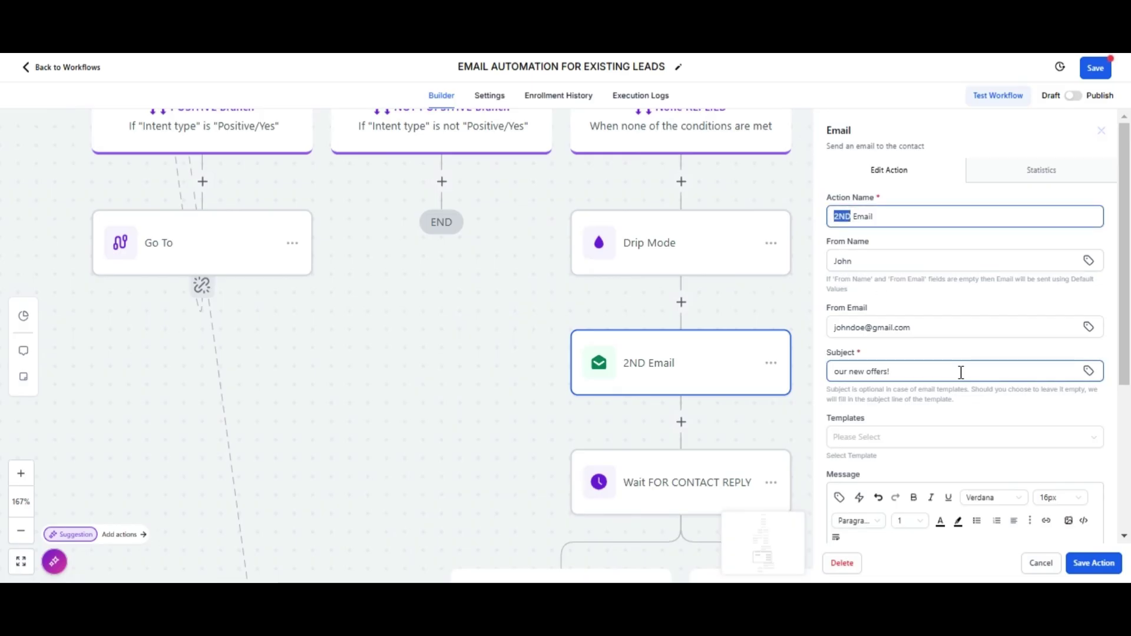
text(3RD)
Step: Replace the word SECOND with THIRD in this email's message body and save the action
scroll(960, 372, down, 3)
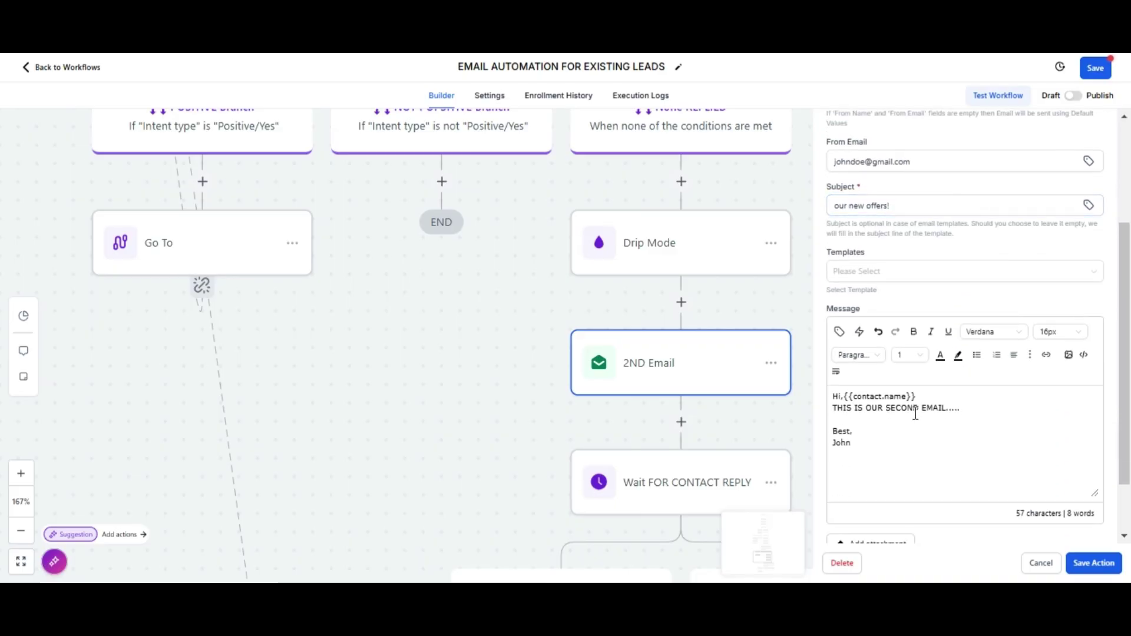
key(BackSpace)
key(BackSpace)
key(BackSpace)
key(BackSpace)
key(BackSpace)
key(BackSpace)
text(THIRD)
click(1092, 567)
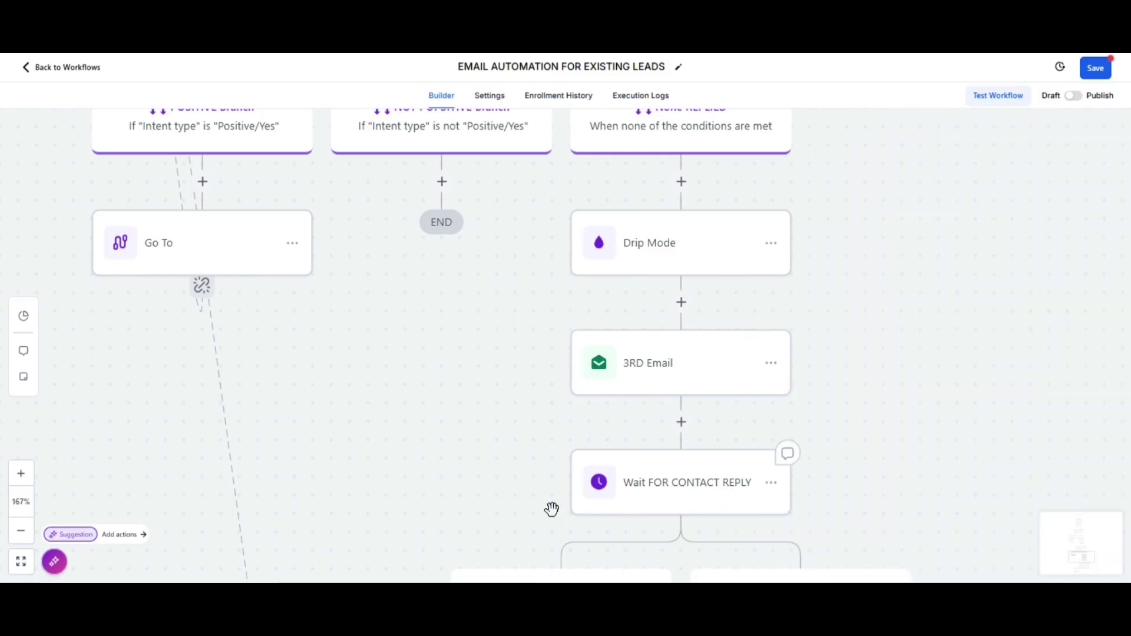
Step: Set the reply-to step of the wait action below 3RD Email to 3RD Email and save the action
click(21, 531)
click(21, 532)
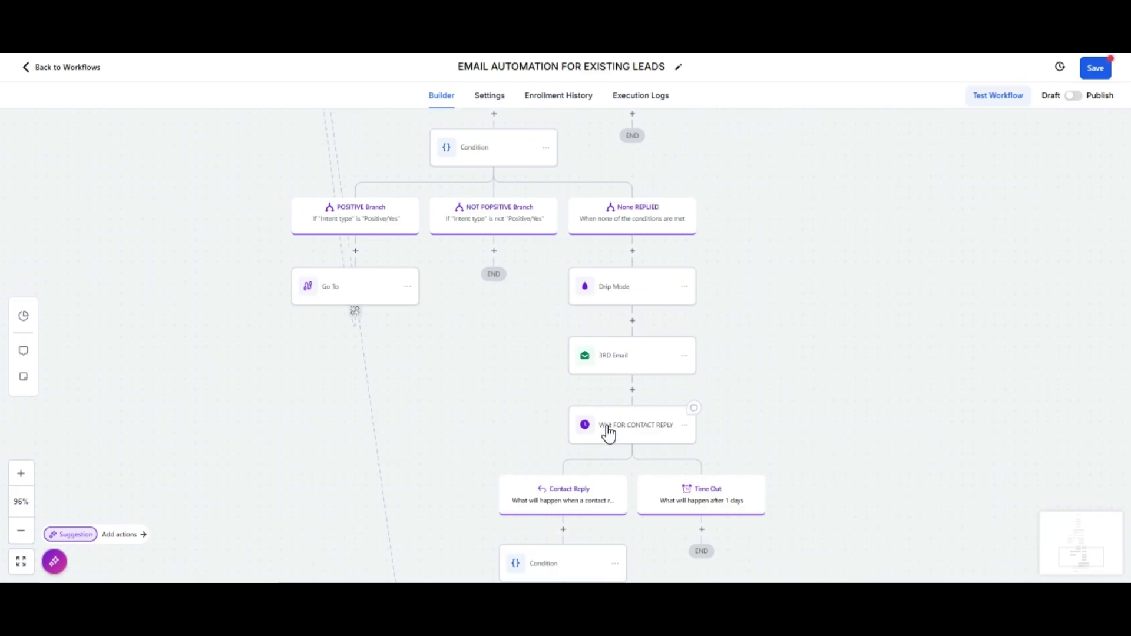
click(608, 433)
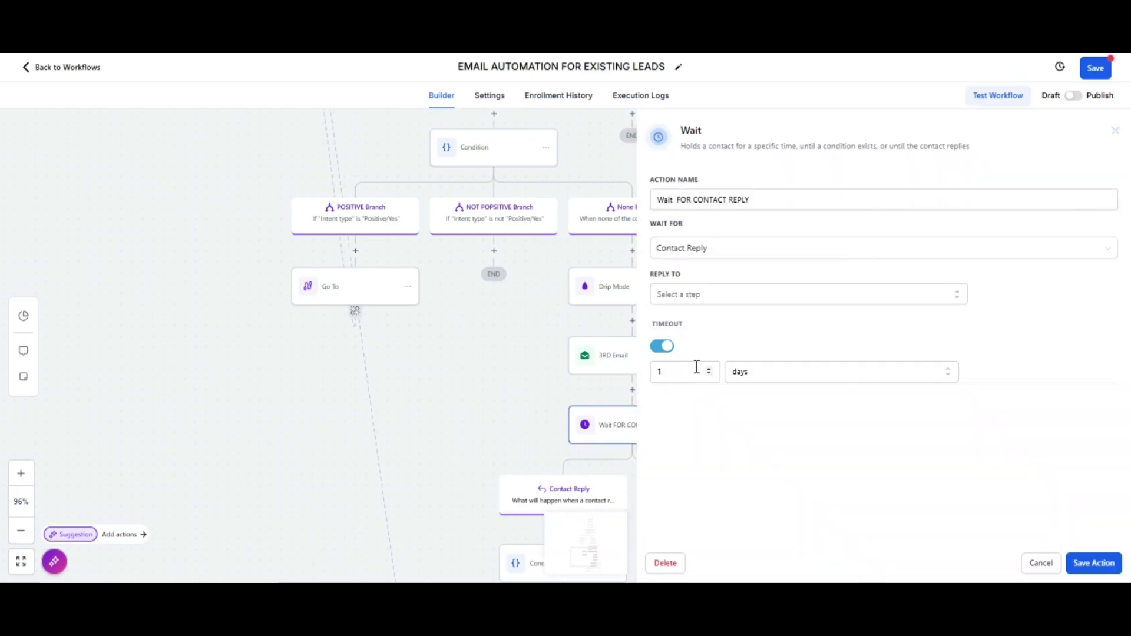
click(740, 294)
click(683, 362)
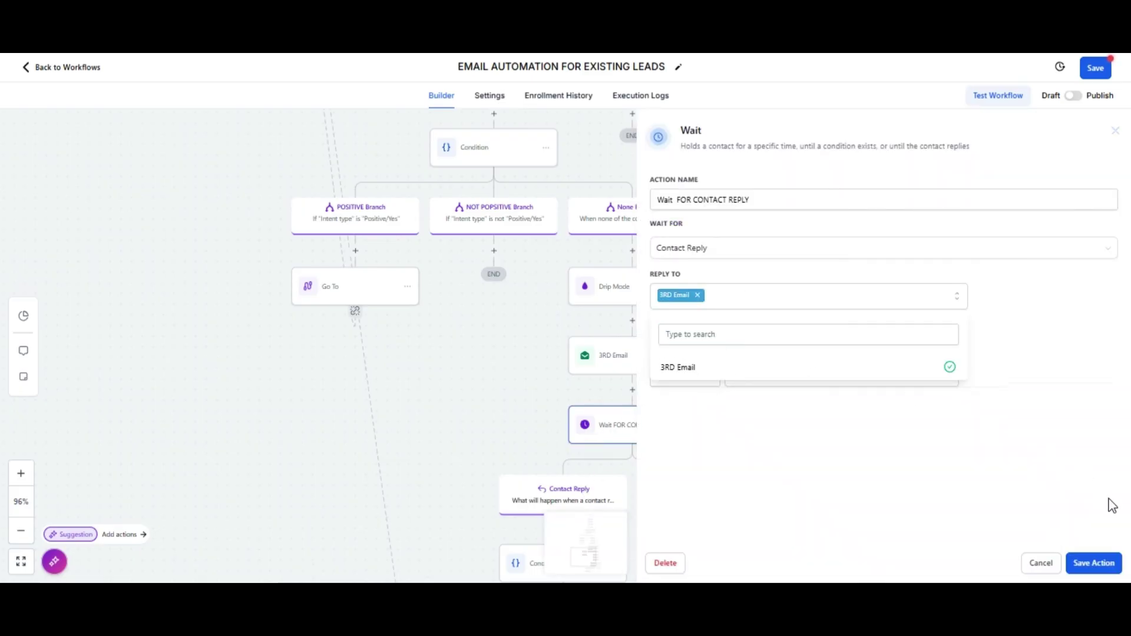
click(1110, 562)
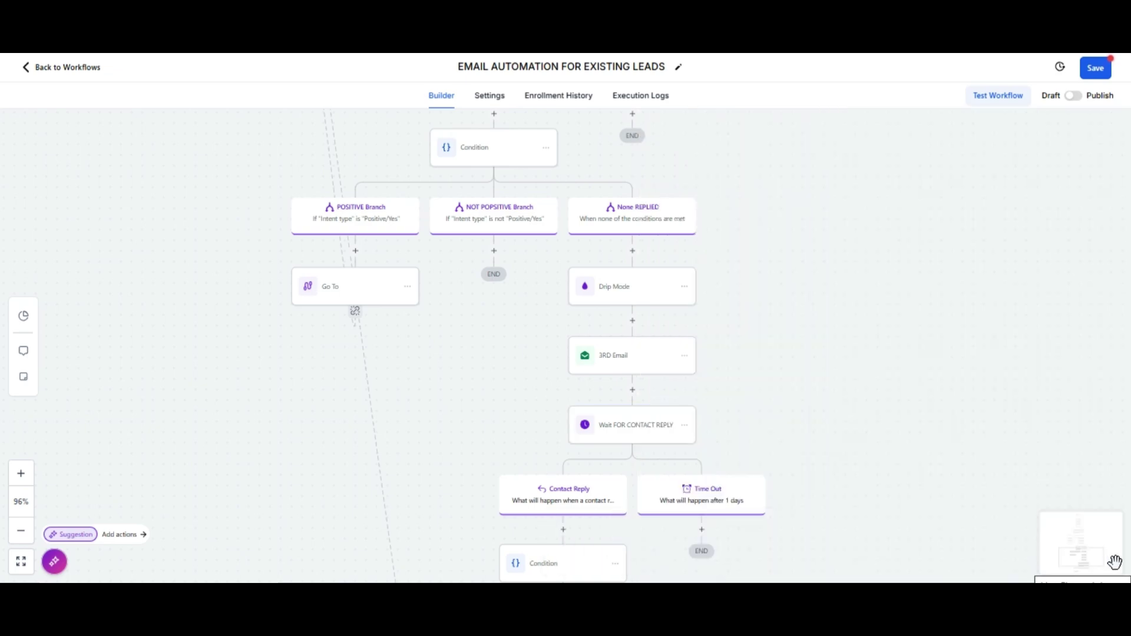
Step: Save the email automation workflow and switch it from Draft to Publish
scroll(872, 445, down, 1)
scroll(873, 446, down, 5)
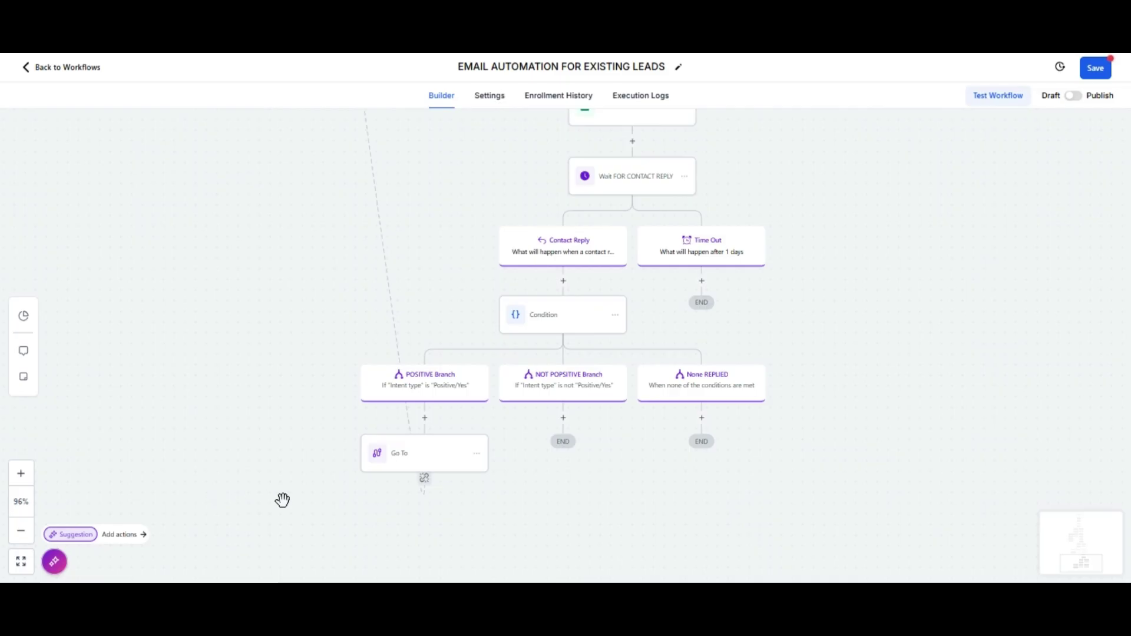
scroll(521, 412, up, 5)
scroll(520, 412, up, 15)
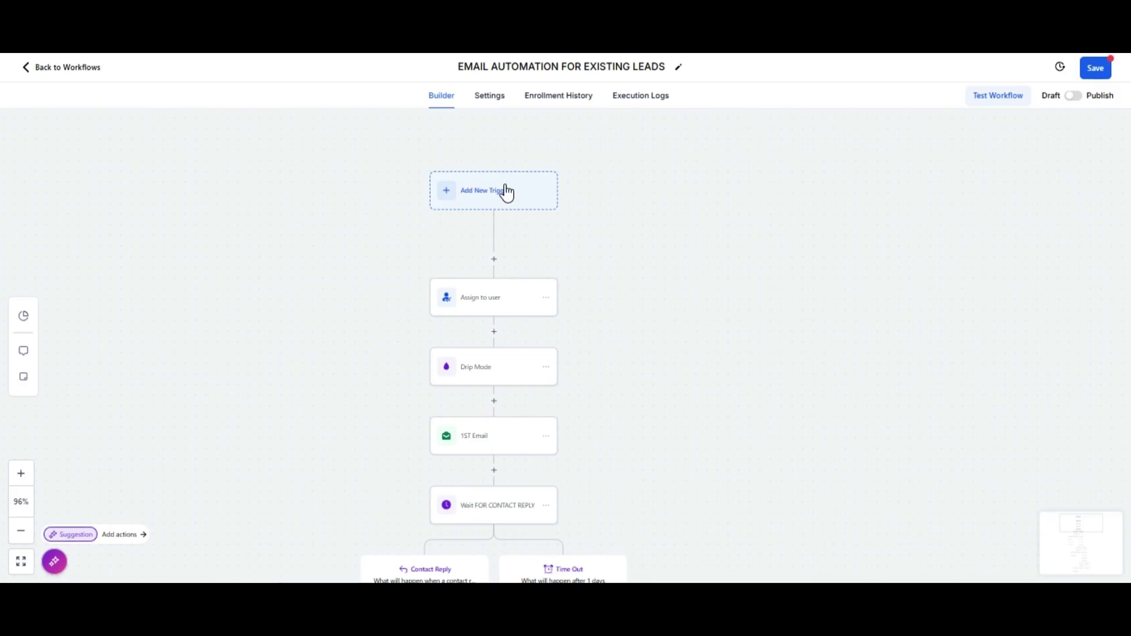
click(1094, 68)
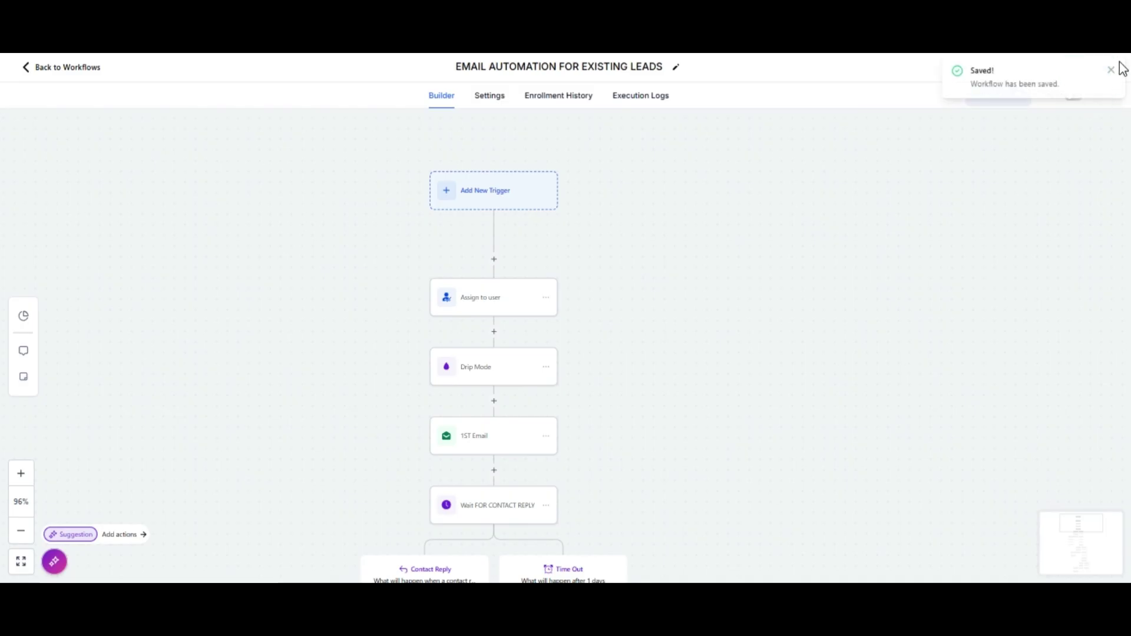
click(1111, 70)
click(1075, 97)
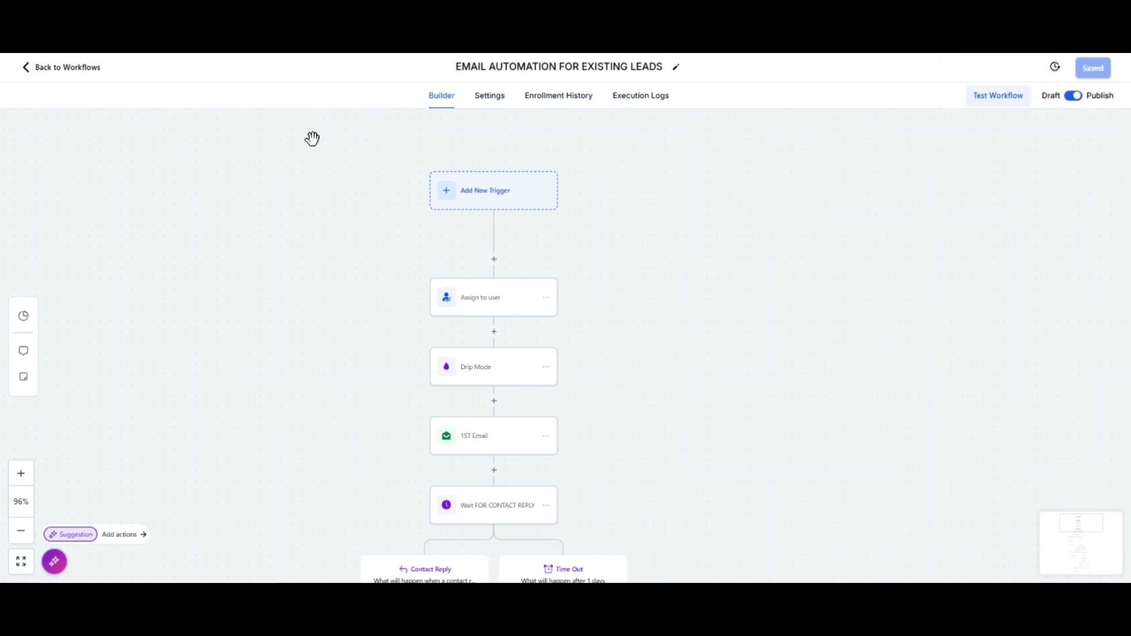
Step: Leave the workflow for Contacts, upload customers-100.csv as a contact import, and proceed to the column mapping stage
click(28, 70)
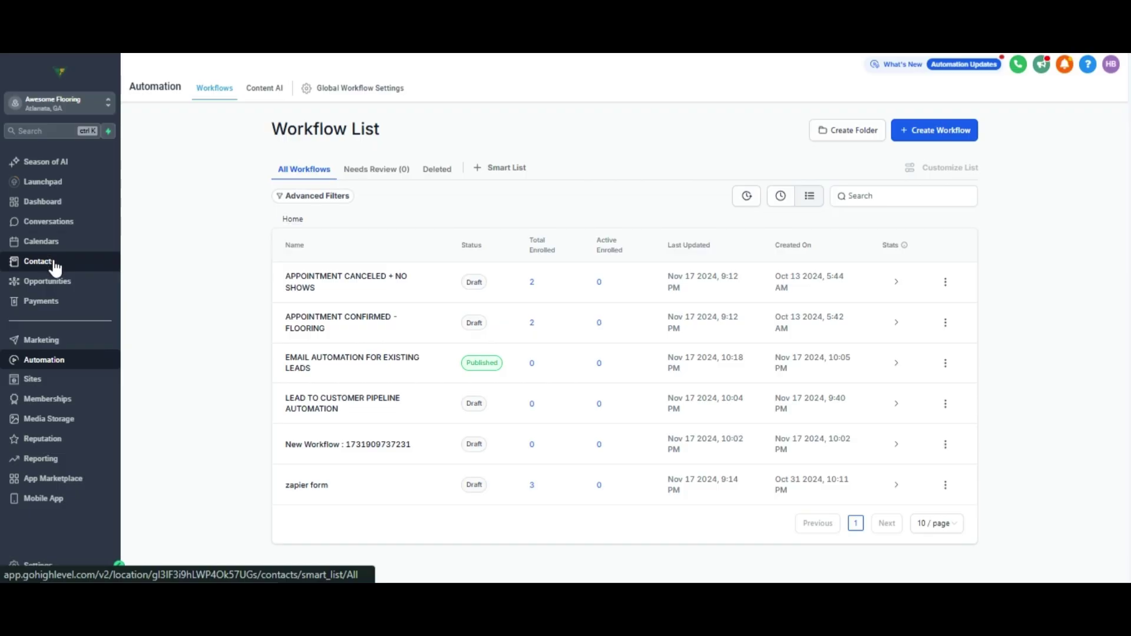
click(55, 267)
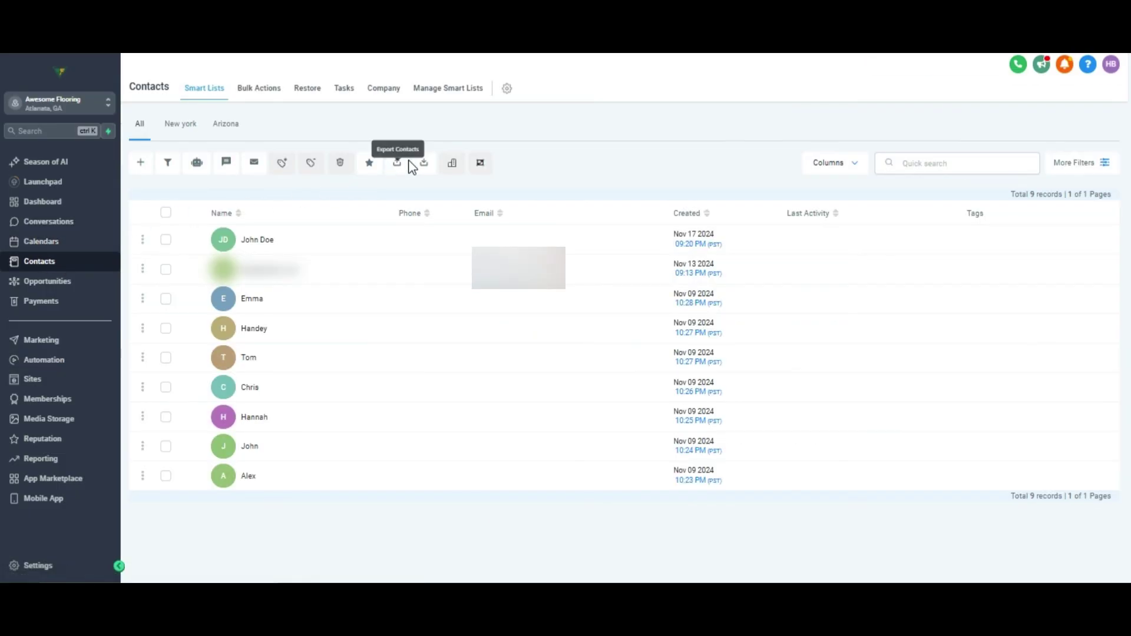
click(424, 164)
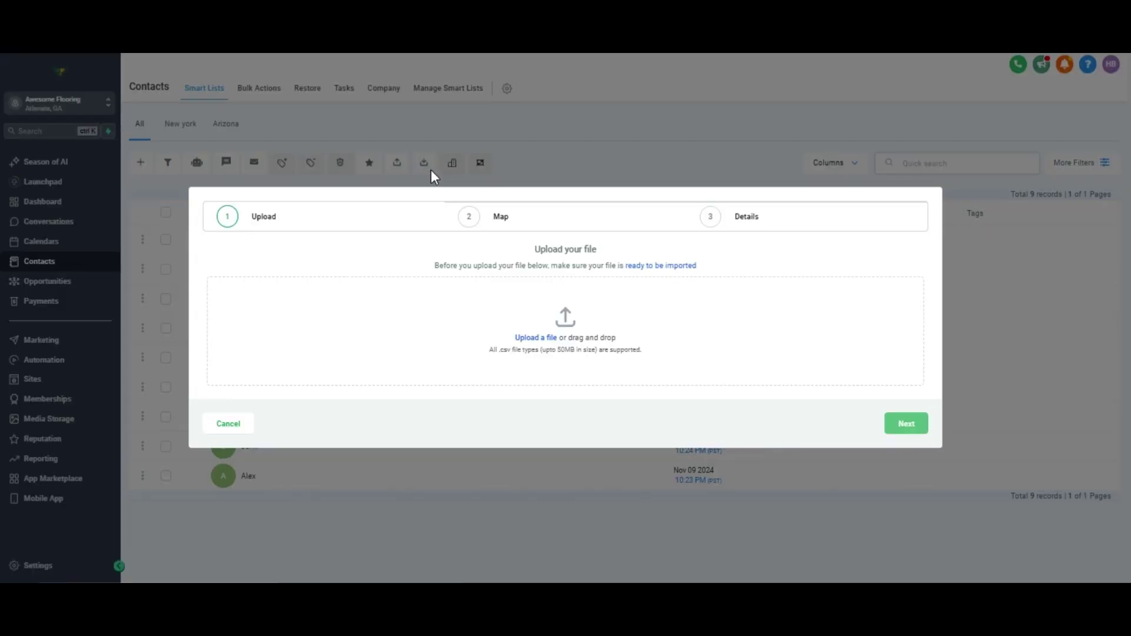
click(529, 338)
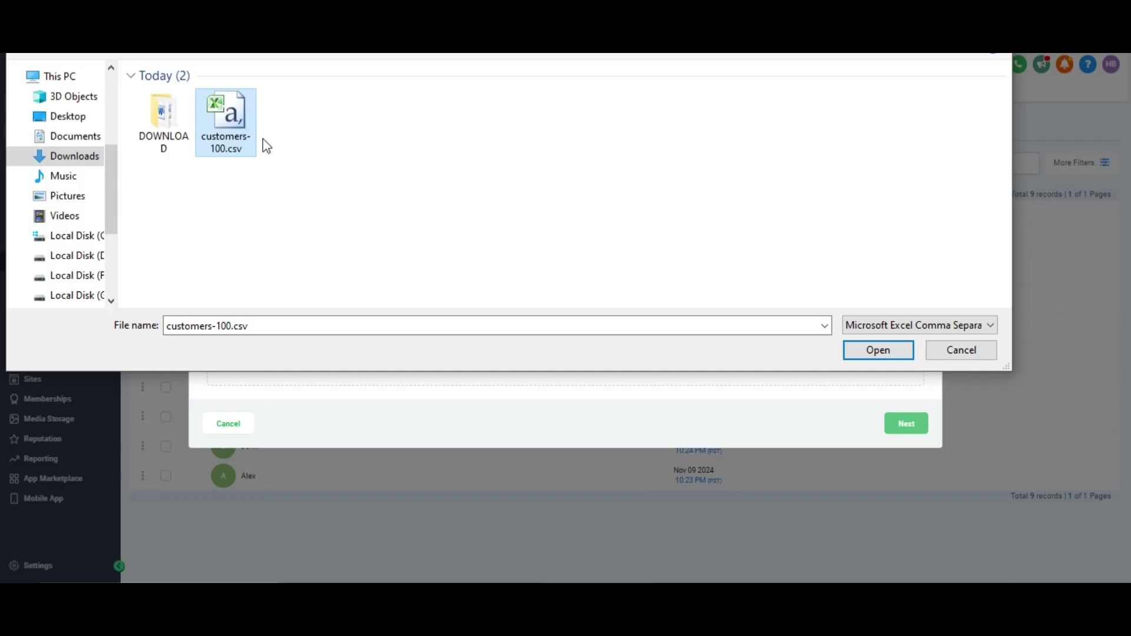
click(881, 347)
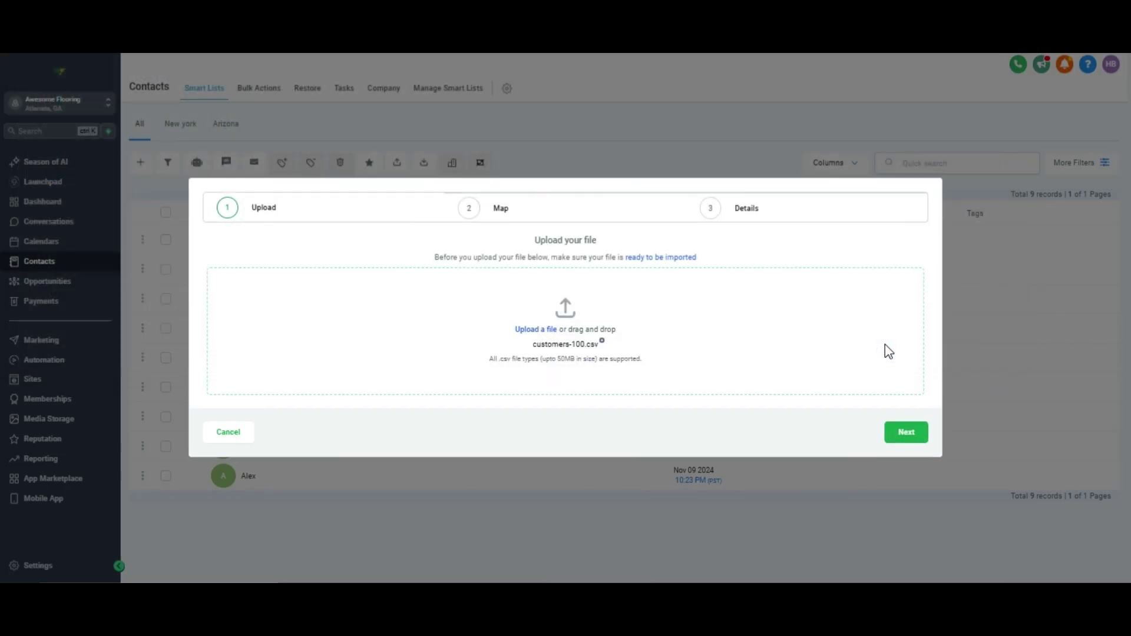
click(910, 436)
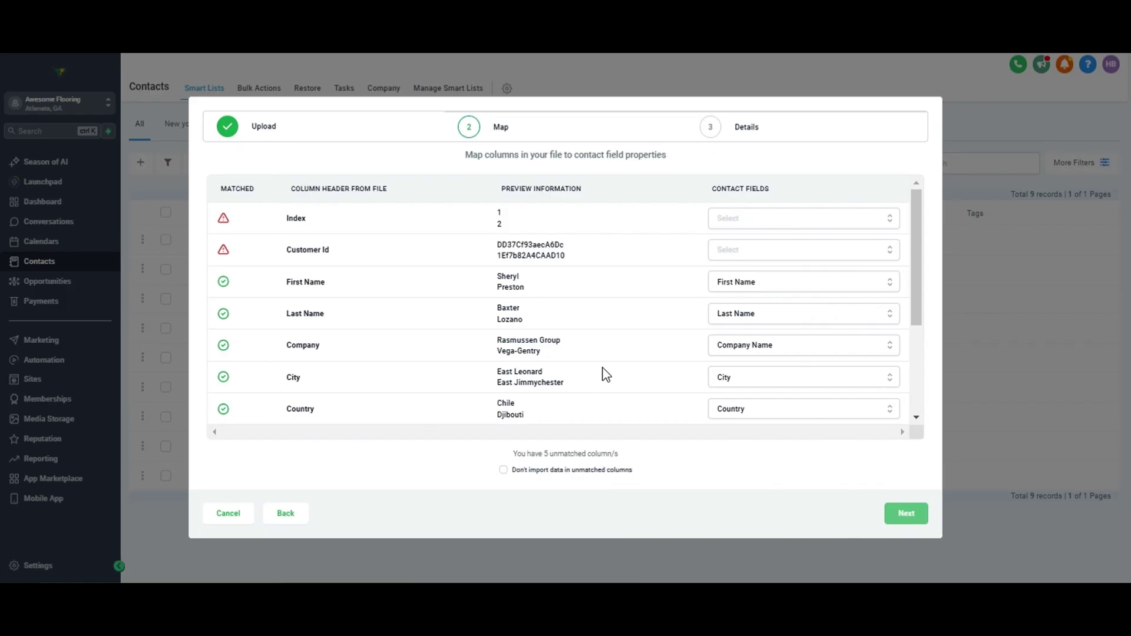
Step: Exclude data in unmatched columns from the import, review the column mapping, and proceed to the final import details
click(504, 470)
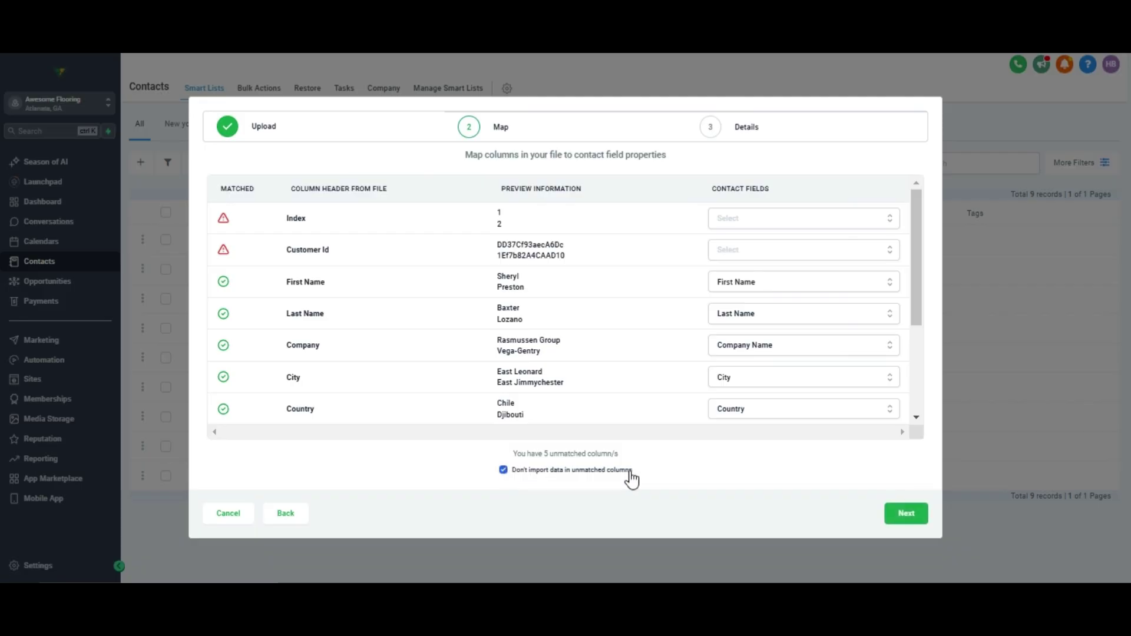
scroll(766, 362, down, 2)
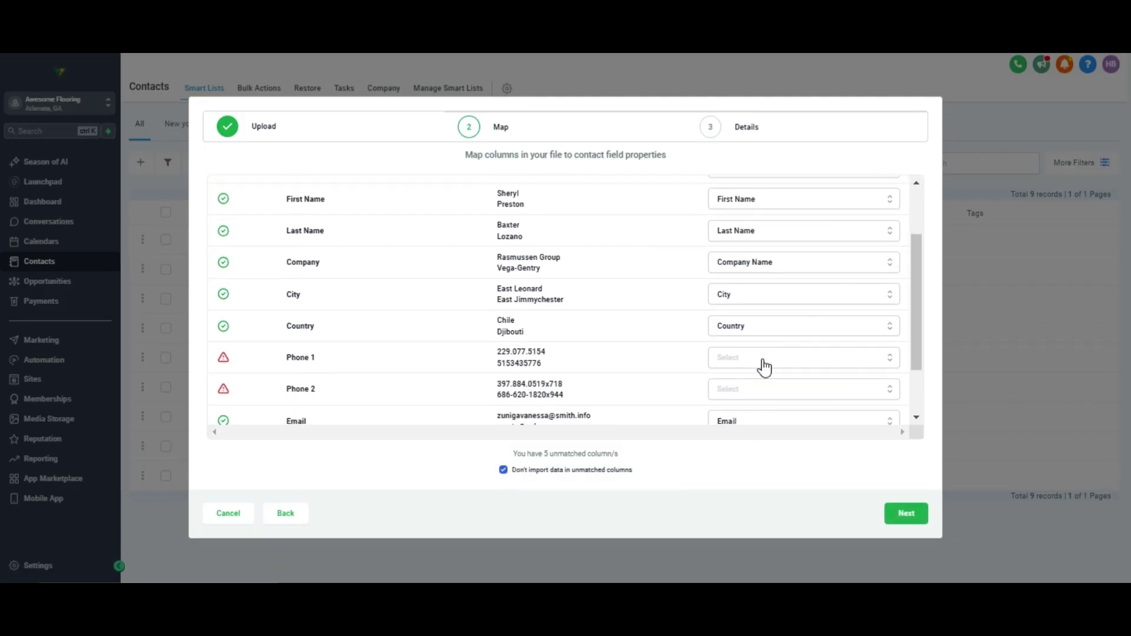
scroll(759, 365, down, 2)
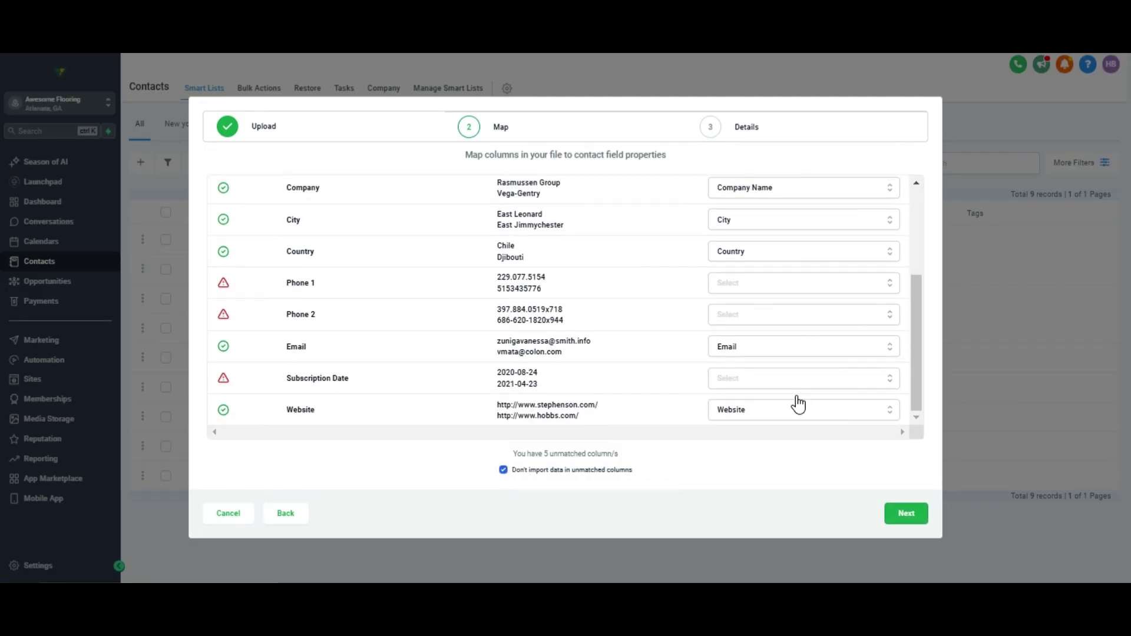
click(906, 513)
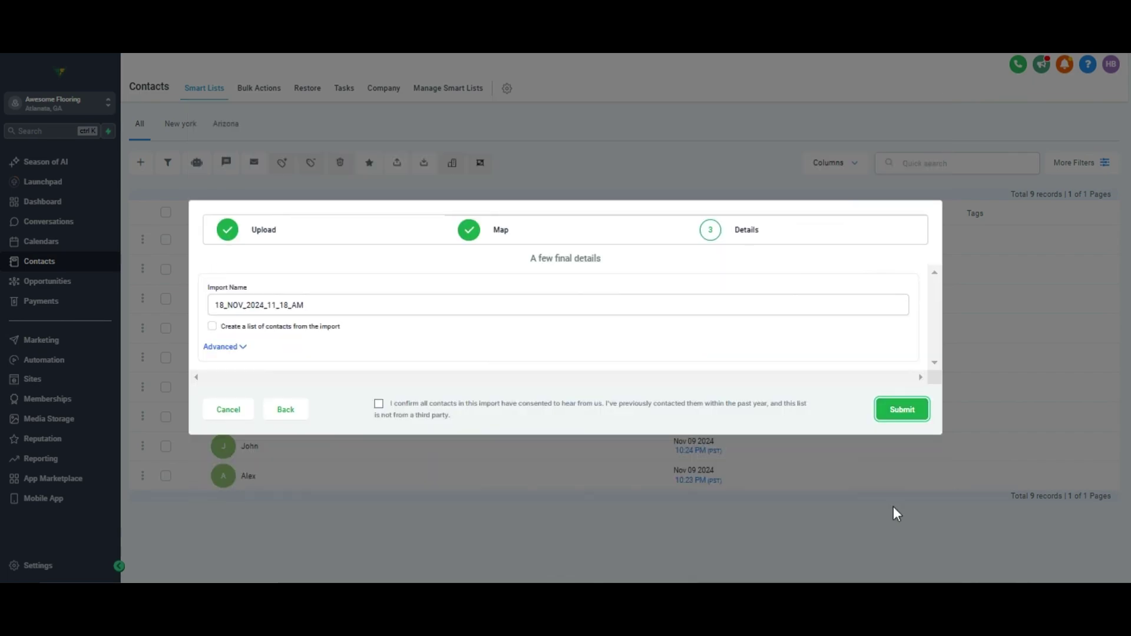
Step: Have the import add new contacts to the EMAIL AUTOMATION FOR EXISTING LEADS workflow, confirm the contacts' consent, and submit the import
click(230, 347)
click(369, 440)
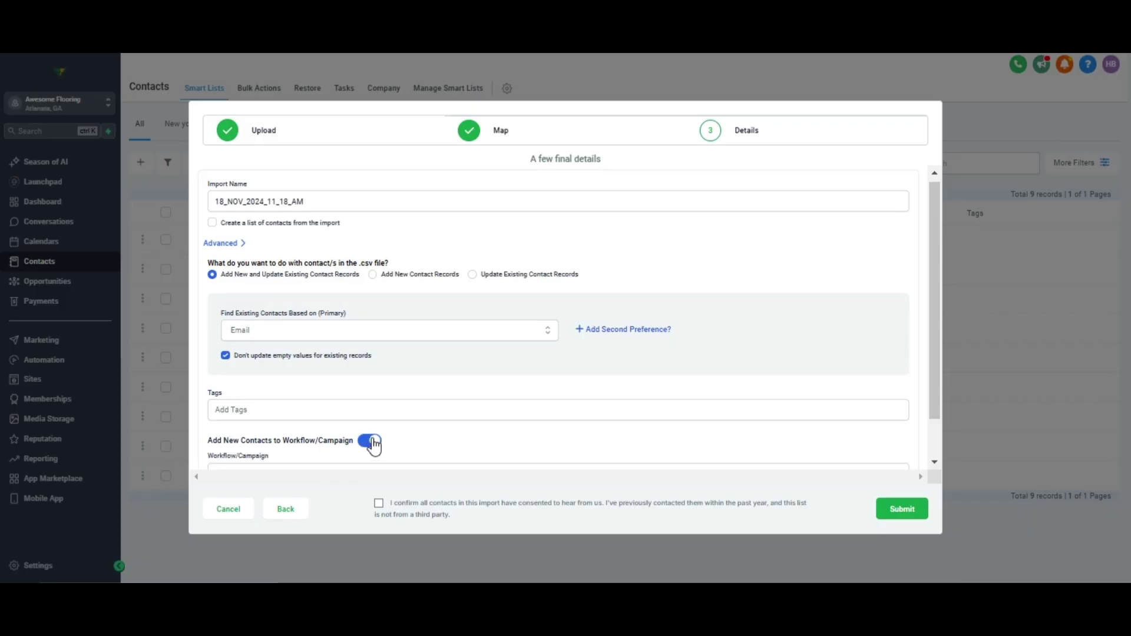
scroll(402, 426, down, 1)
click(401, 427)
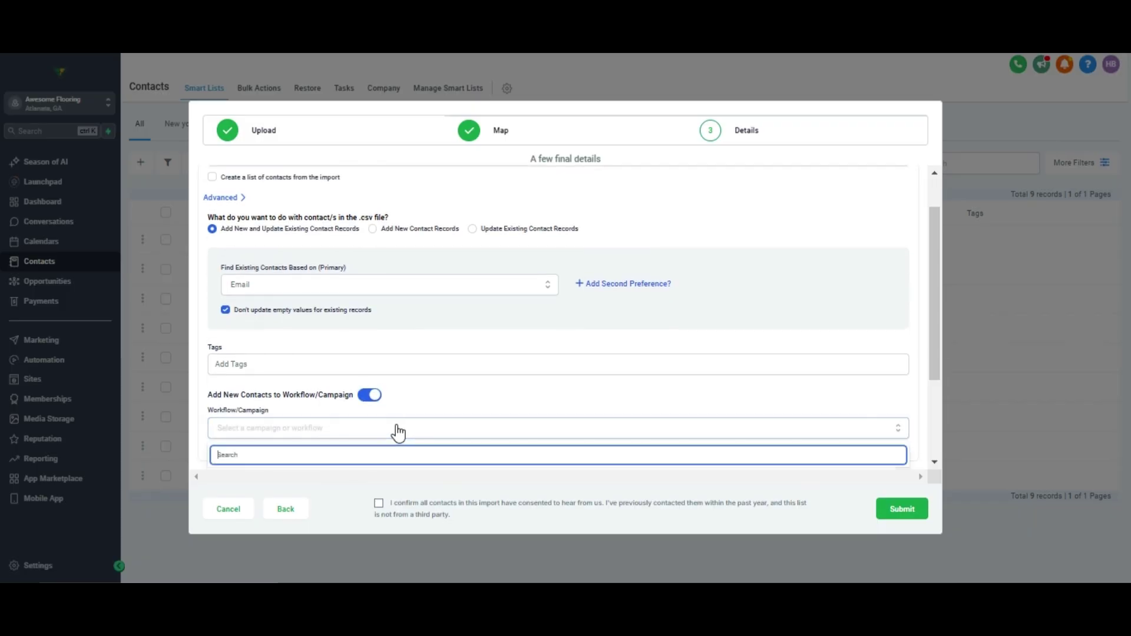
scroll(401, 426, down, 3)
scroll(401, 424, down, 1)
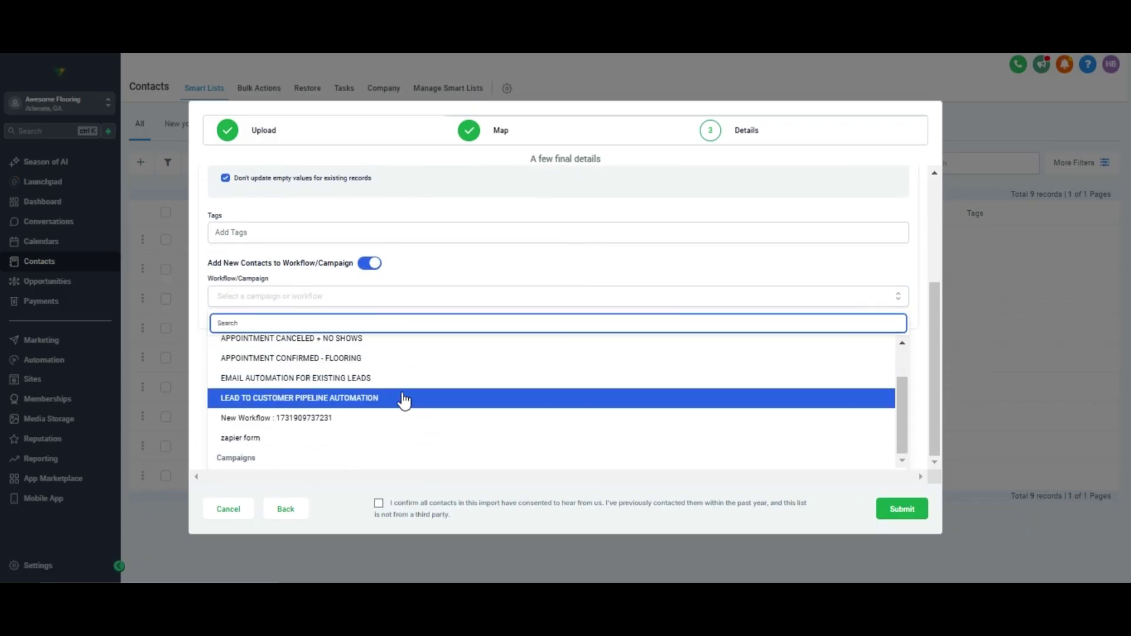
click(373, 380)
click(380, 505)
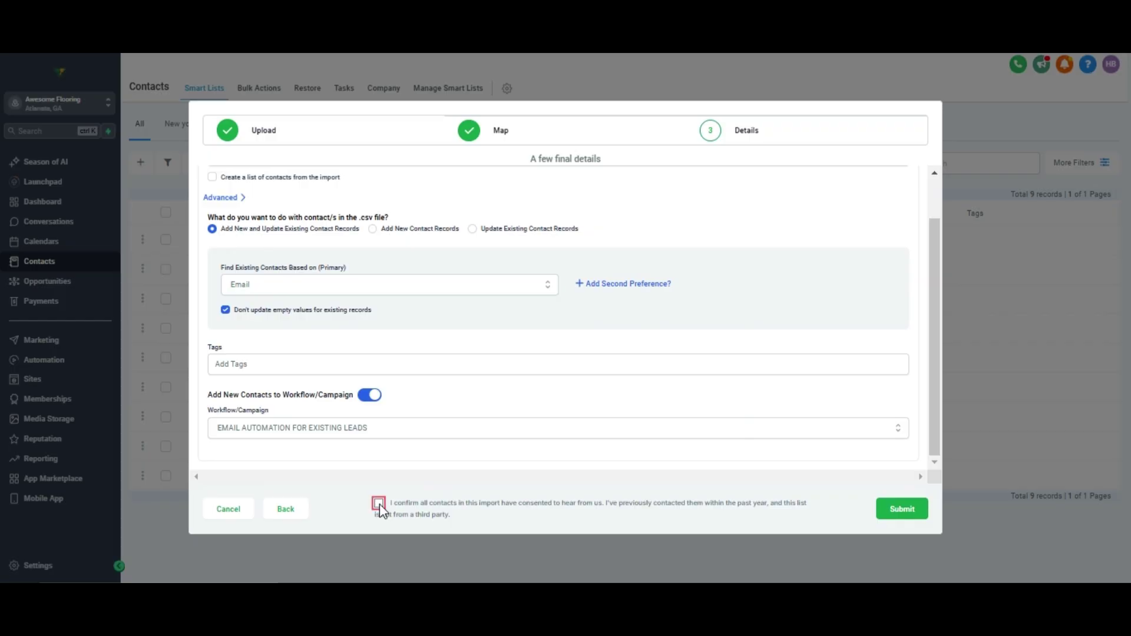
click(890, 508)
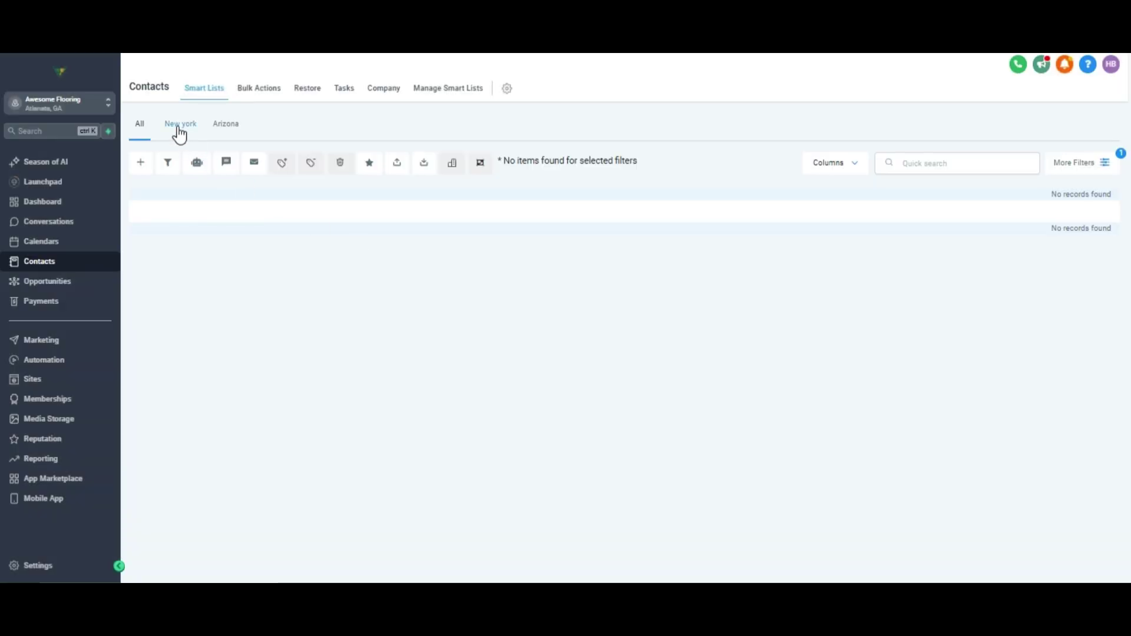
Step: Compare the New york smart list with the full contact list
click(179, 125)
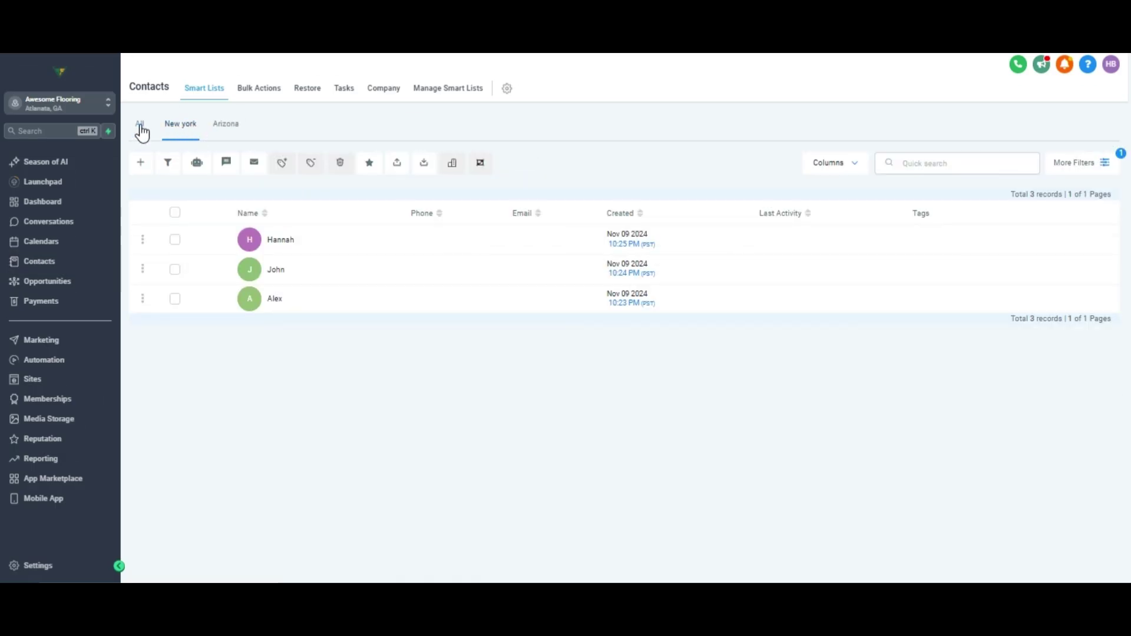
click(140, 126)
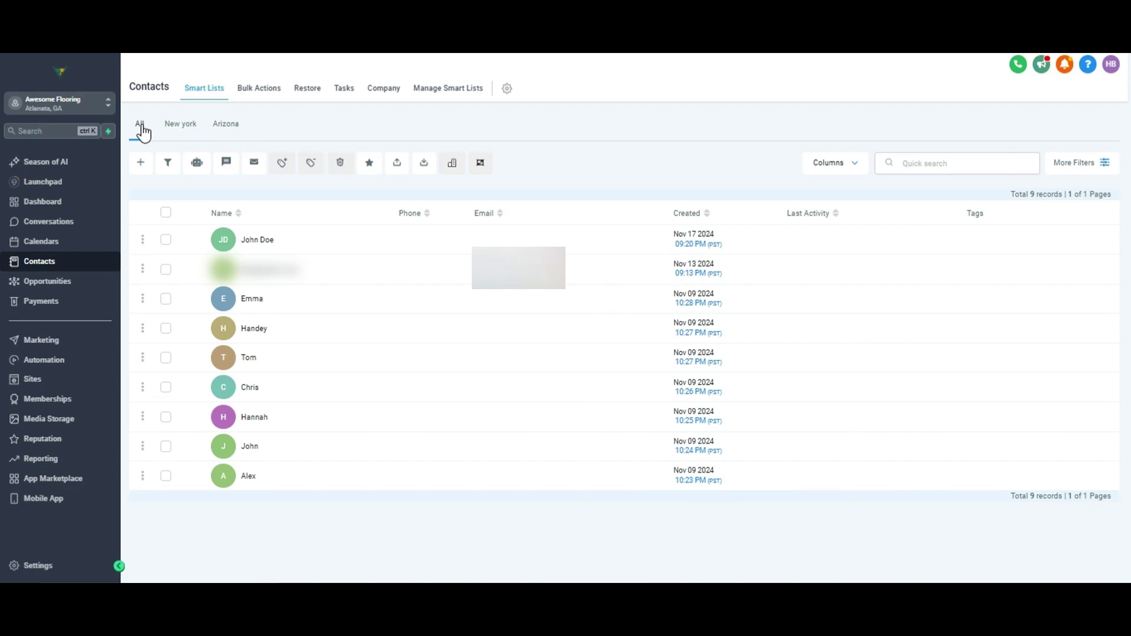
click(175, 131)
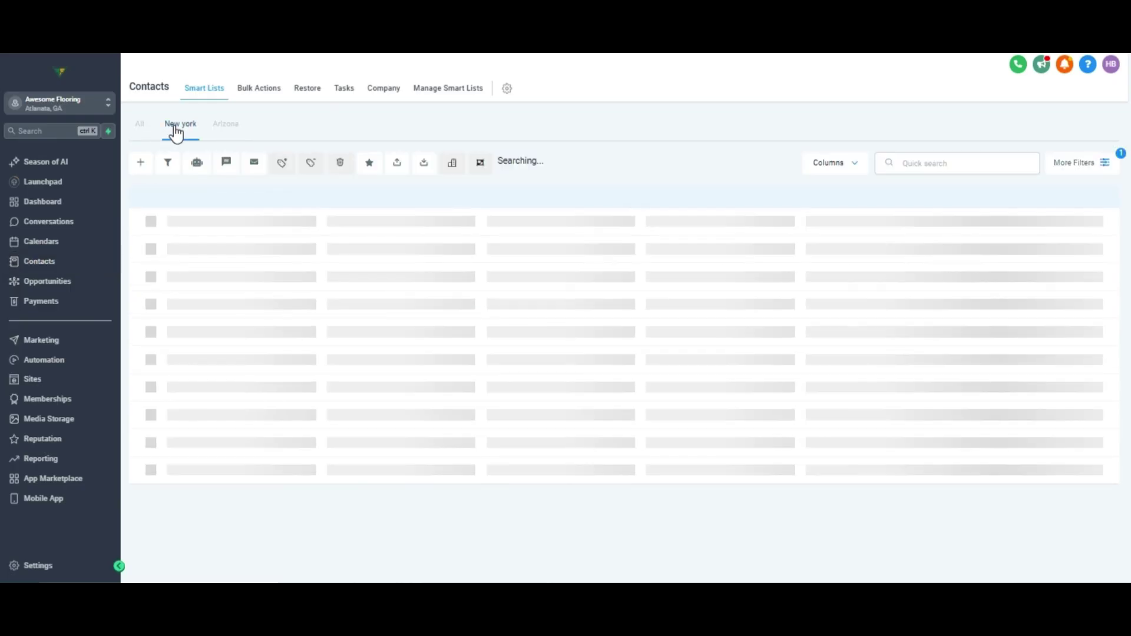
click(144, 130)
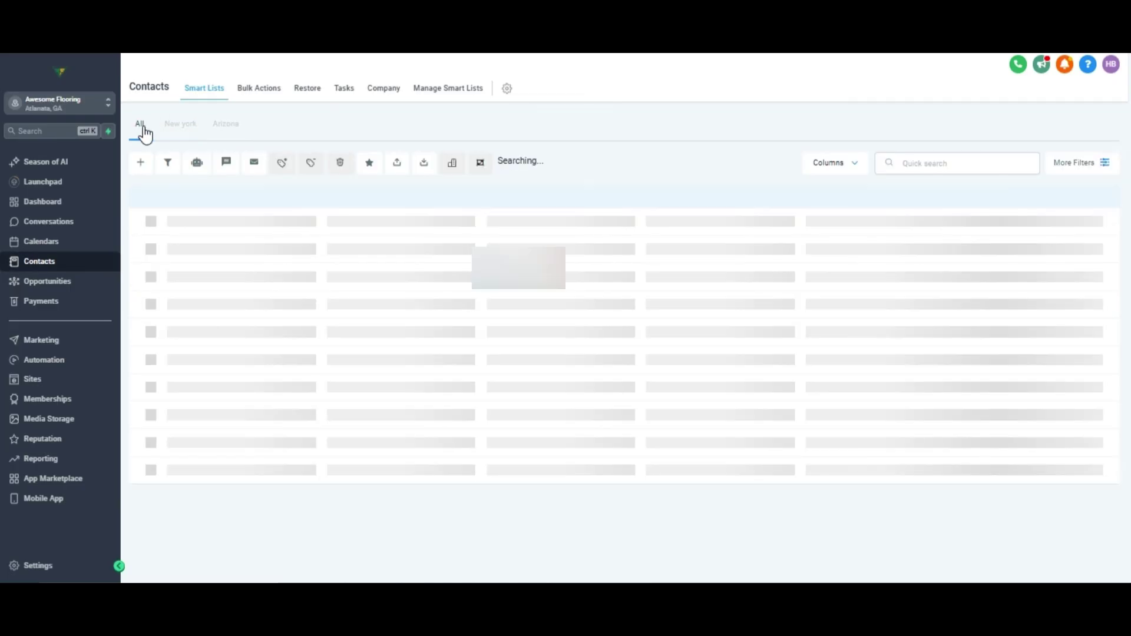
Step: Select all contacts for adding to an automation and choose the EMAIL AUTOMATION FOR EXISTING LEADS workflow
click(166, 212)
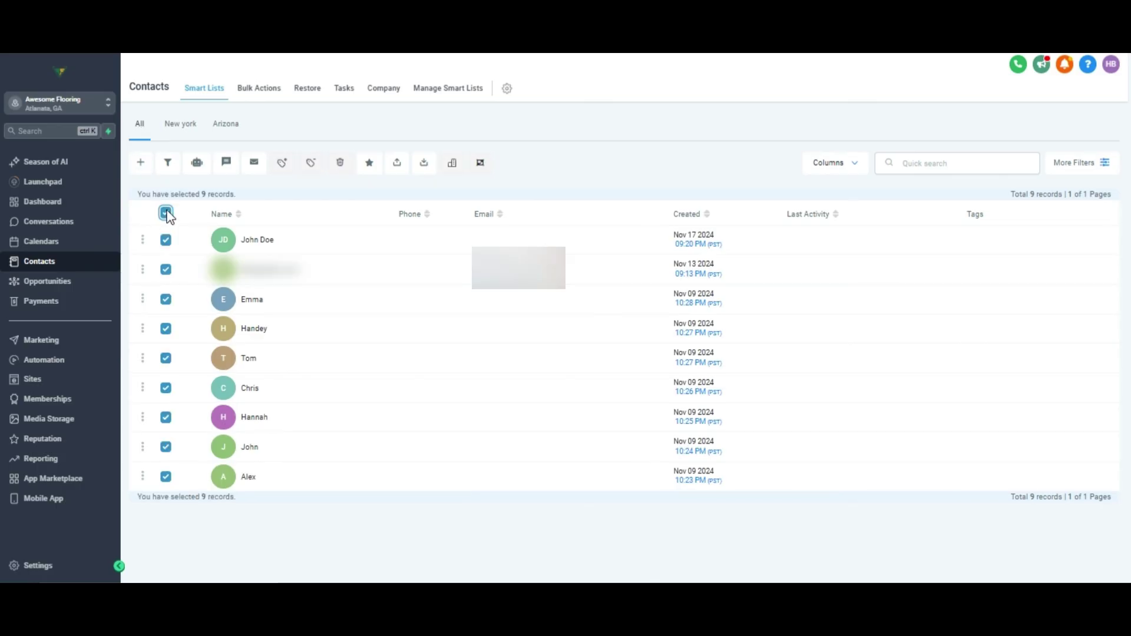
click(198, 164)
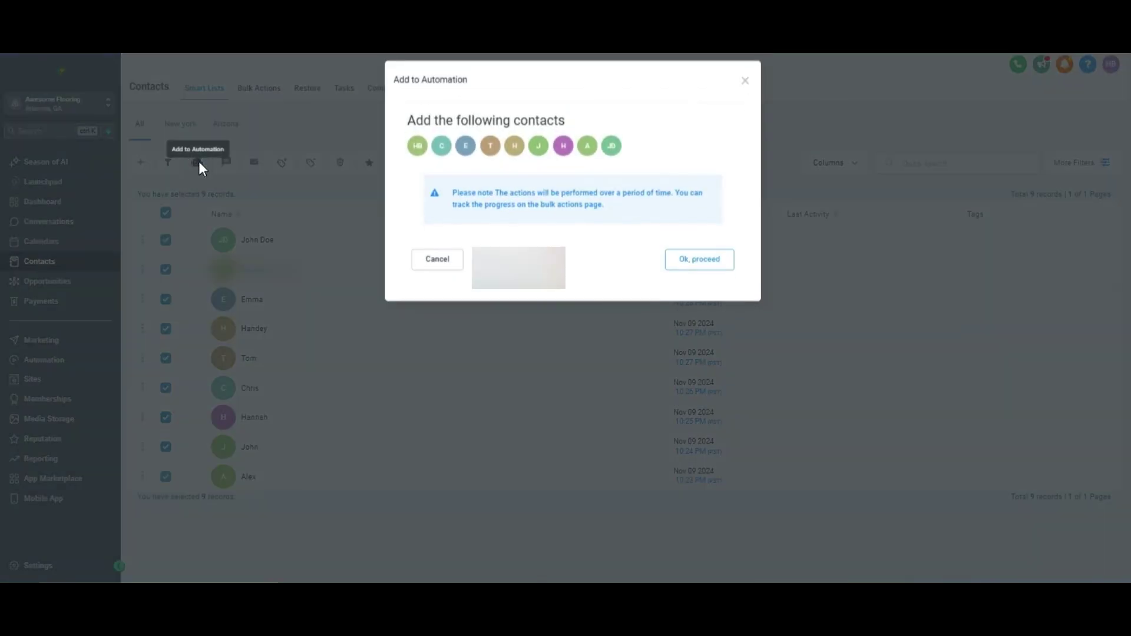
click(686, 269)
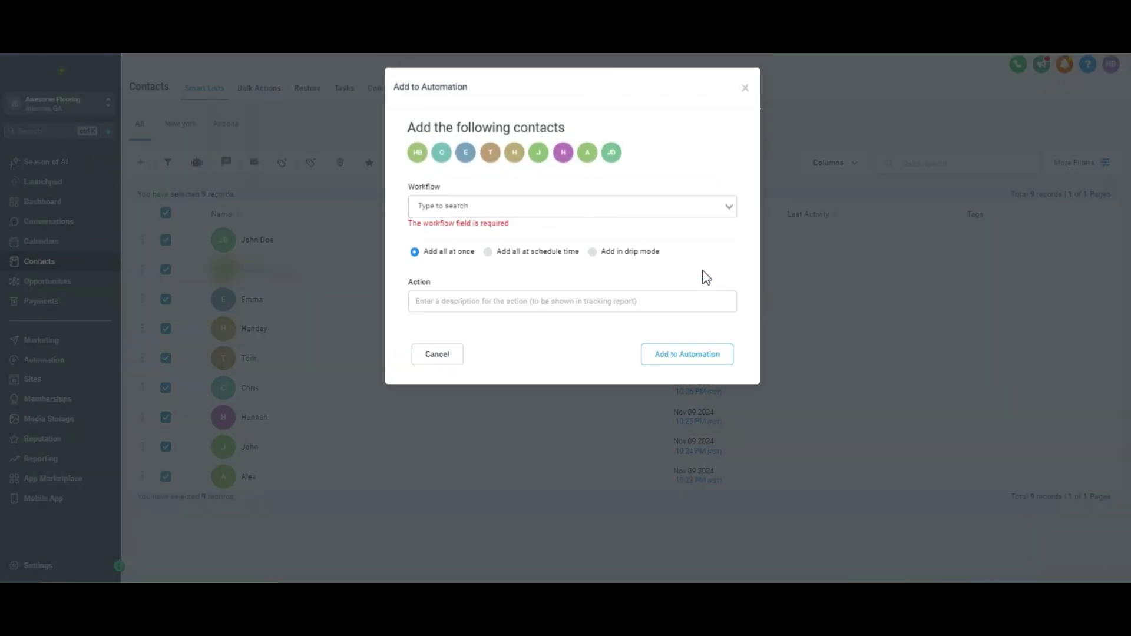
click(564, 204)
click(568, 229)
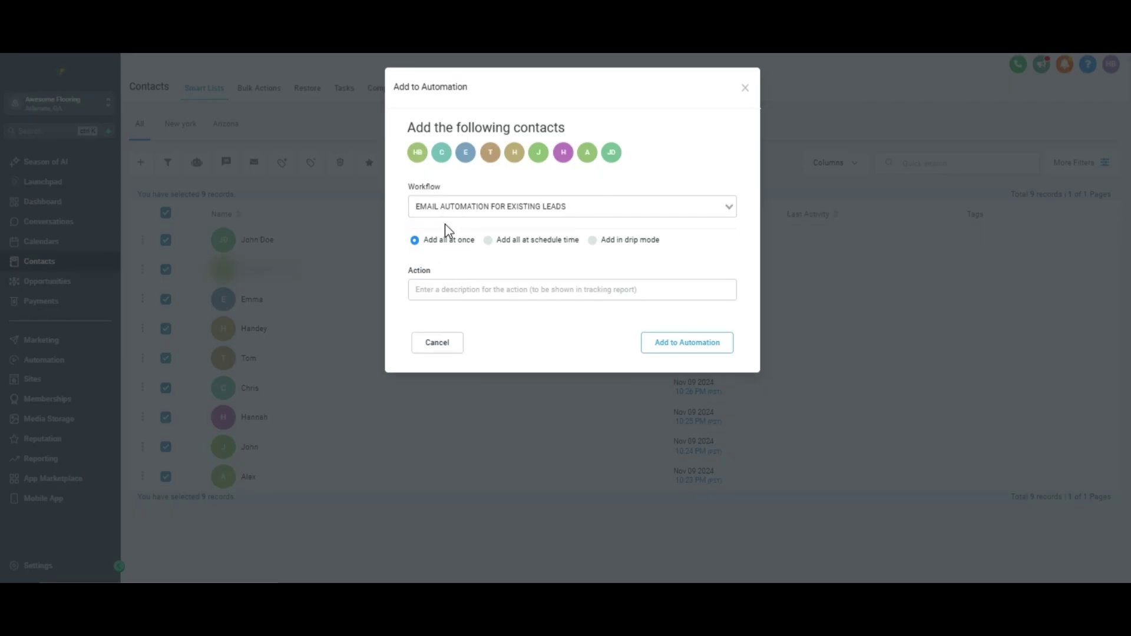
click(487, 240)
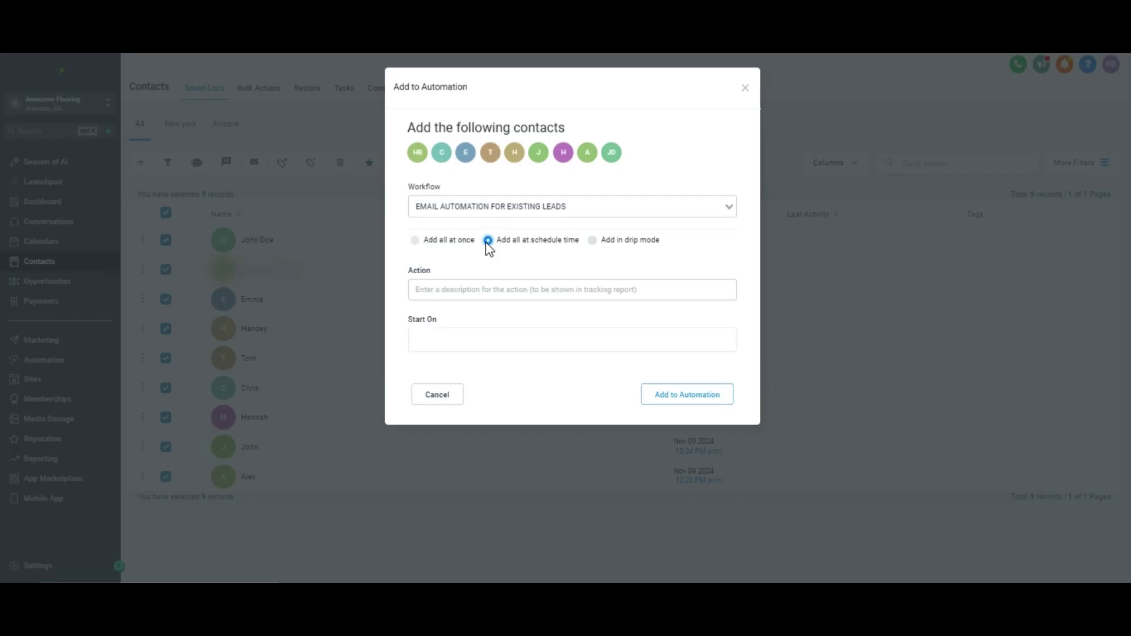
click(594, 240)
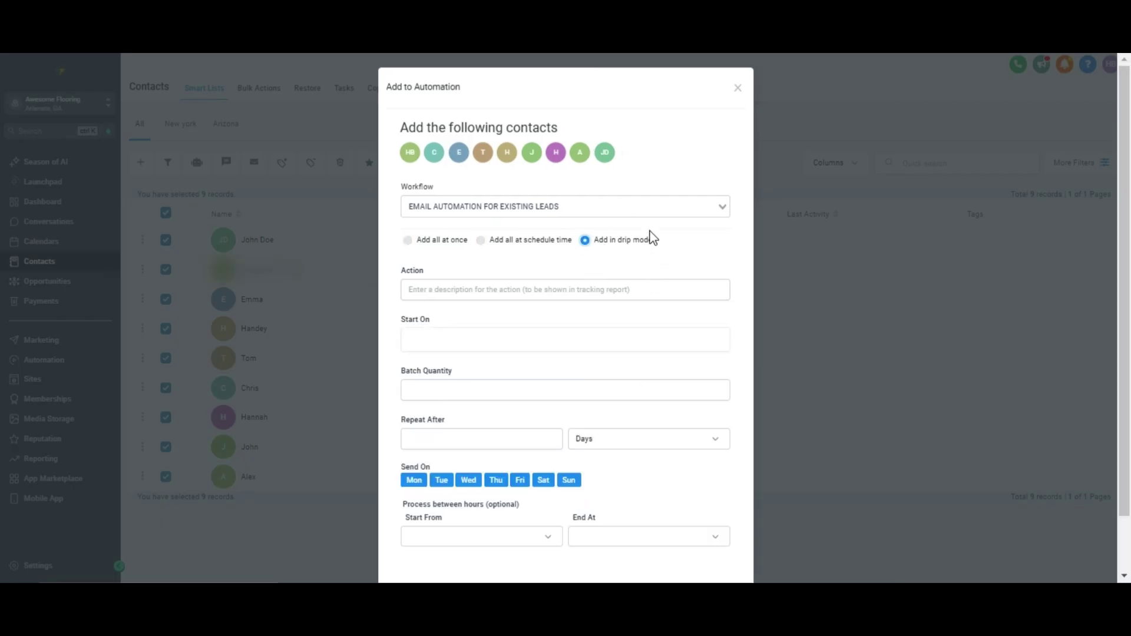
click(409, 241)
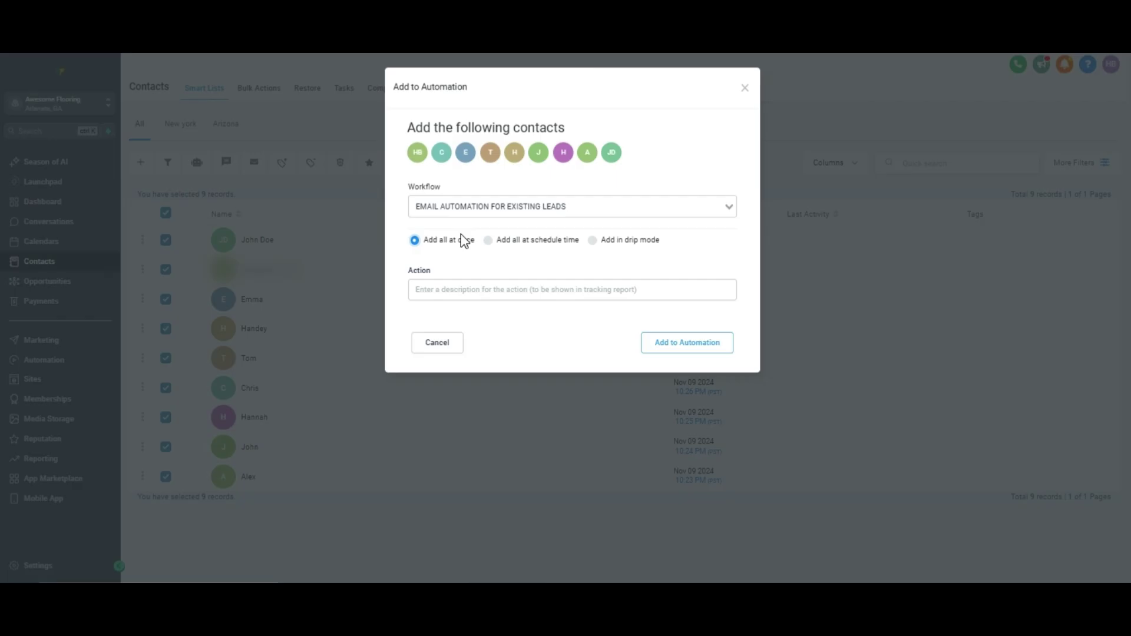
Step: Describe the bulk action as EMAIL CAMPAIGN, add the selected contacts to the automation, and dismiss the confirmation
click(588, 291)
text(E)
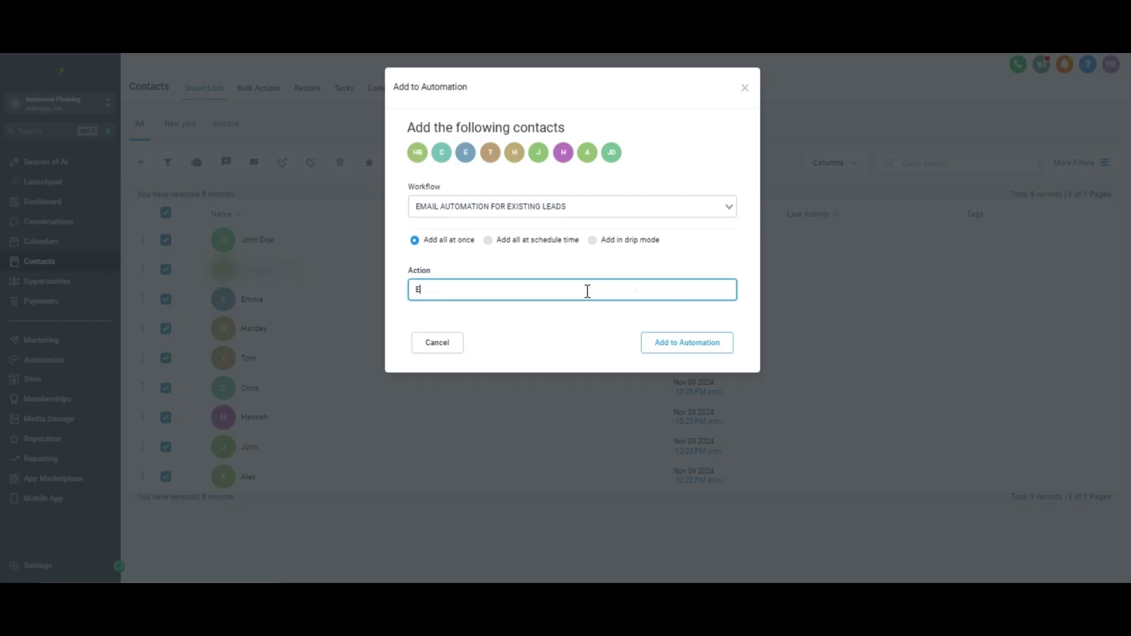
text(MAIL CAMPAIGN)
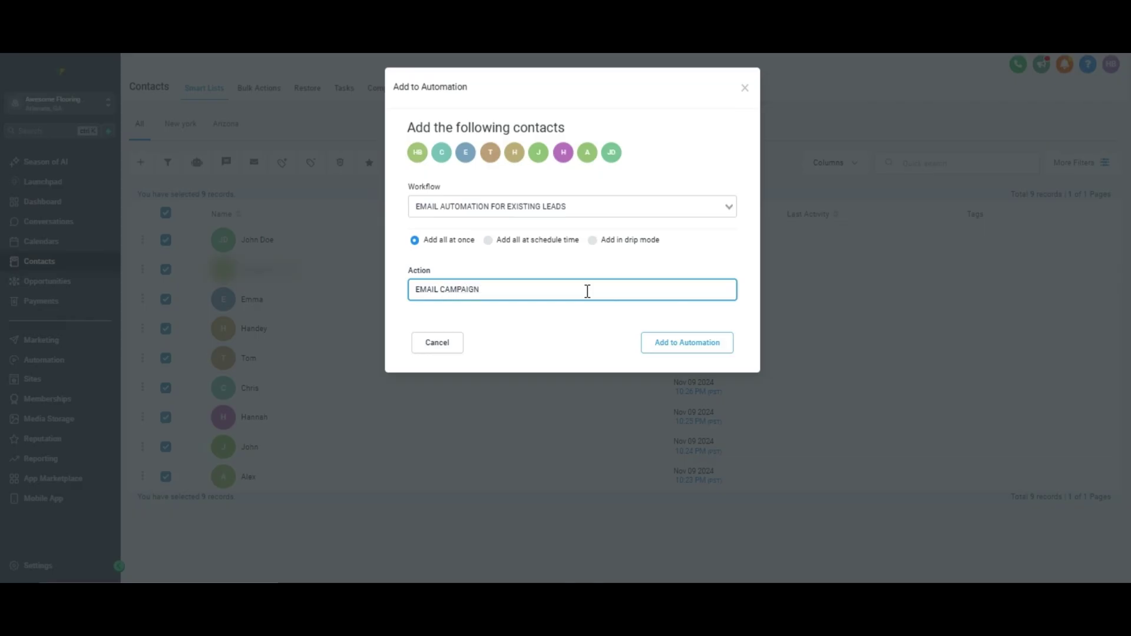
click(668, 339)
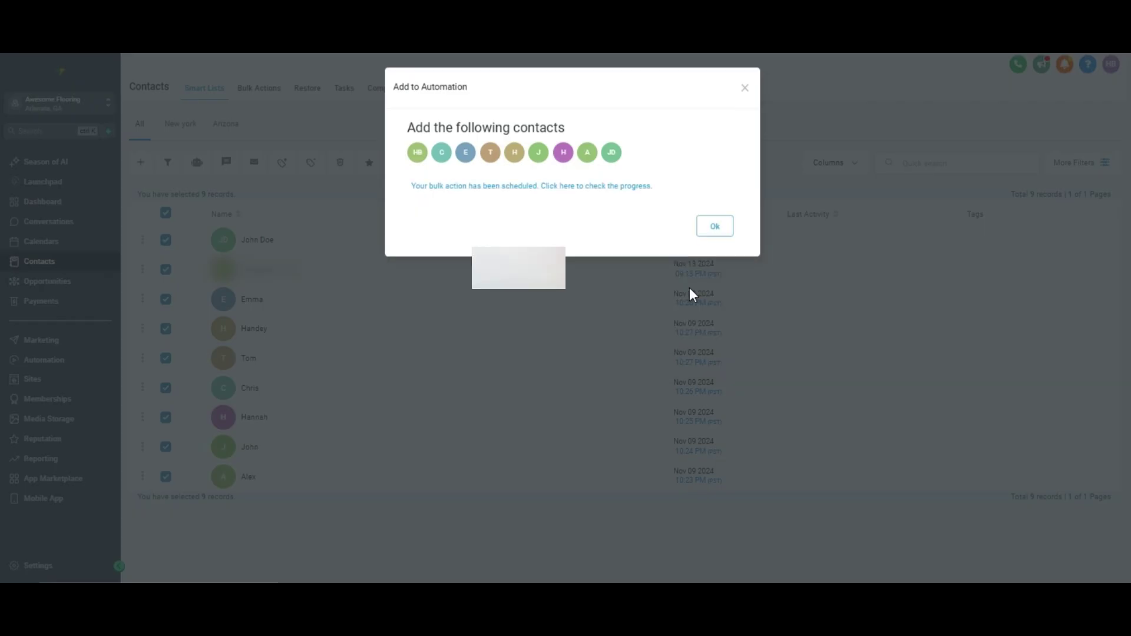
click(715, 230)
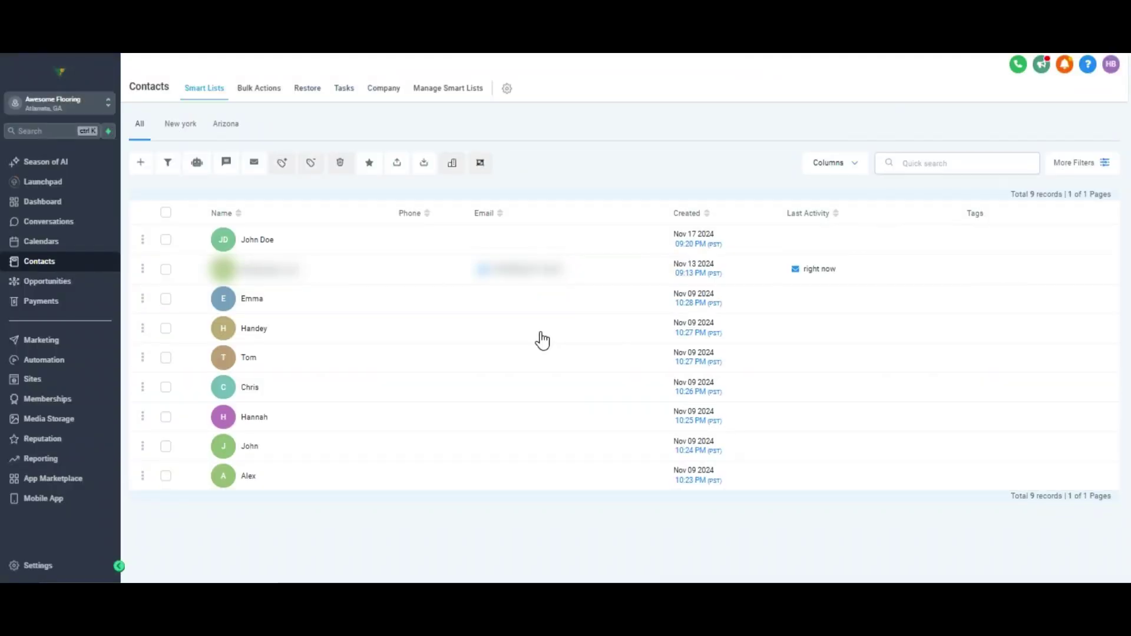